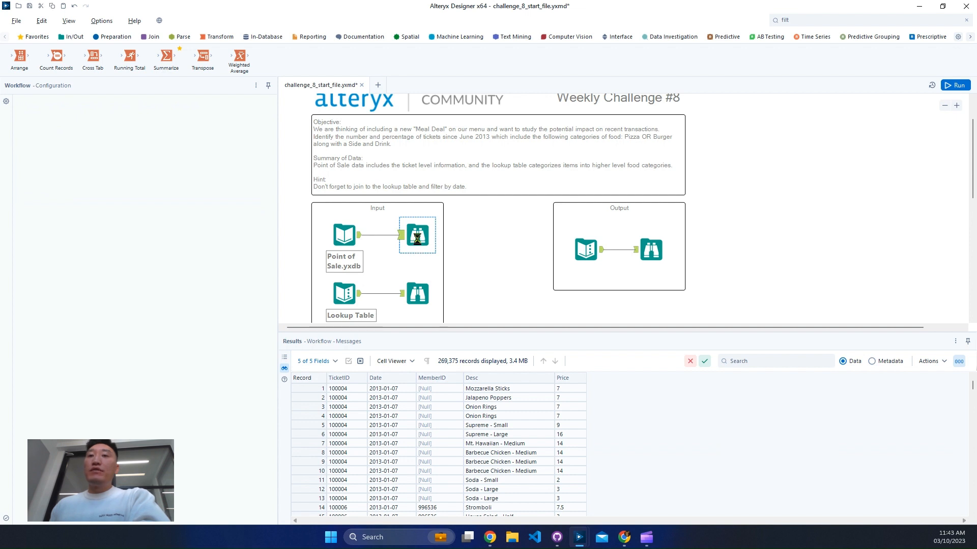
- Inspect the Point of Sale browse data, including the ticket records, the Price profile and the field metadata
click(417, 238)
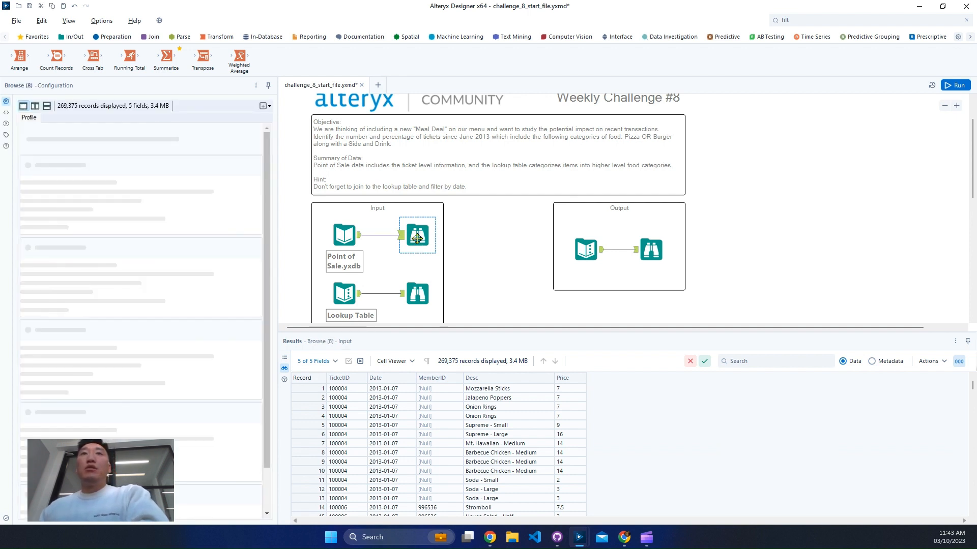
drag(312, 390, 303, 454)
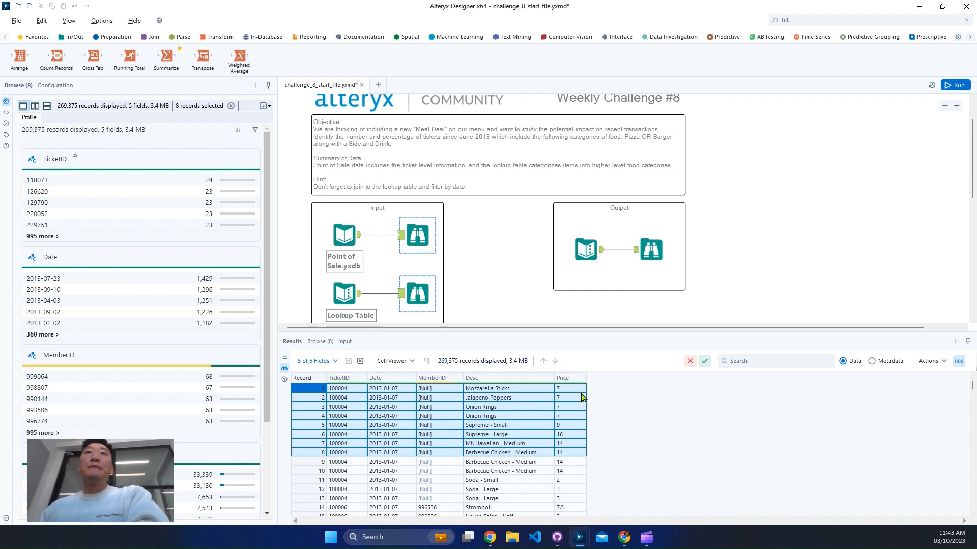
scroll(456, 417, down, 3)
drag(310, 416, 312, 452)
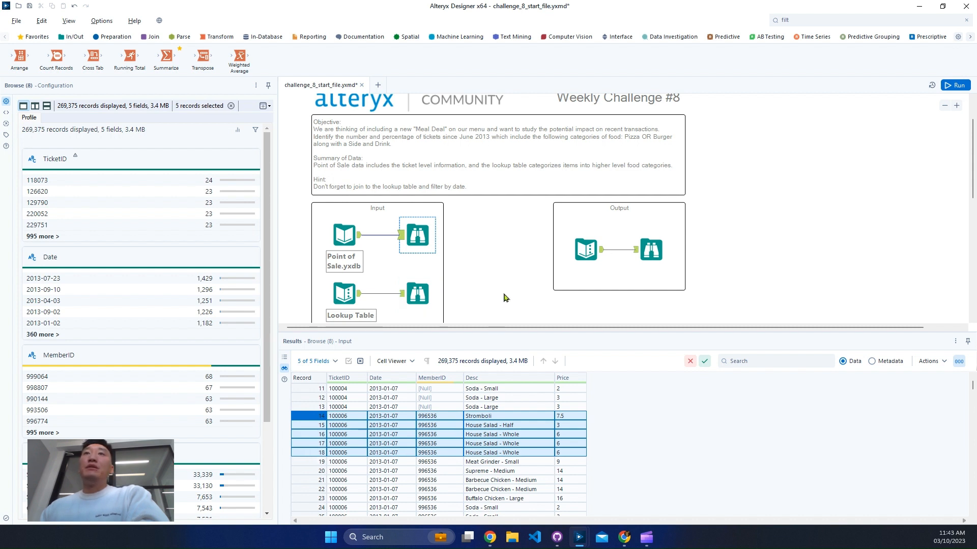
scroll(501, 298, down, 2)
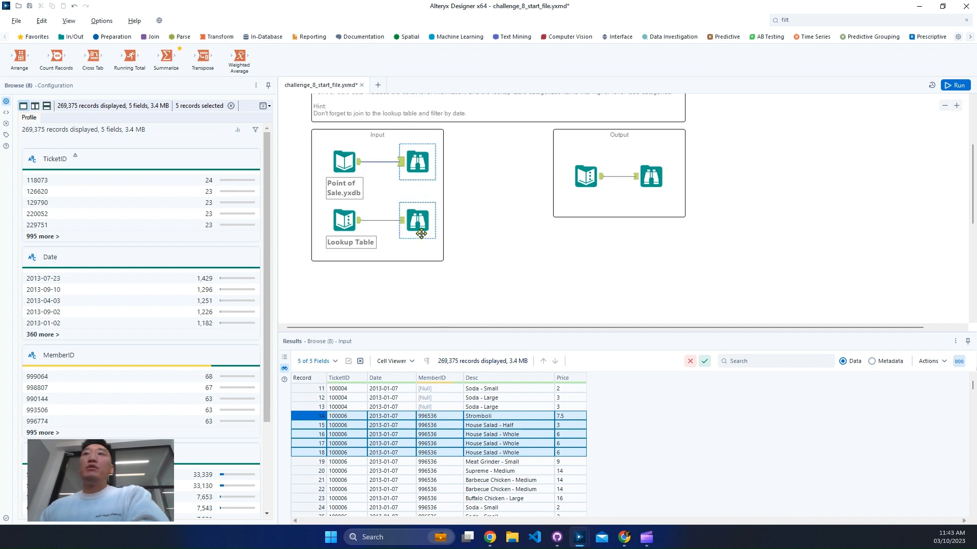
click(580, 417)
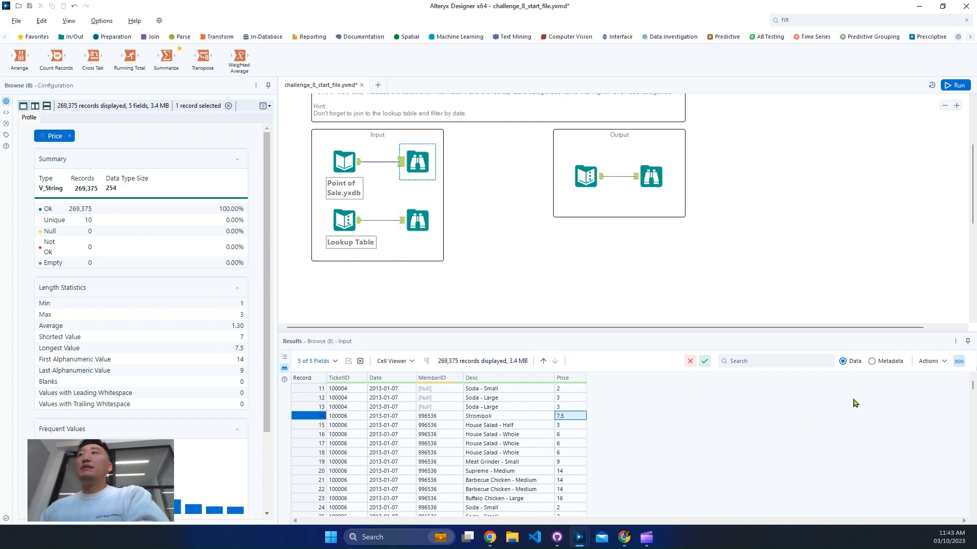
click(891, 361)
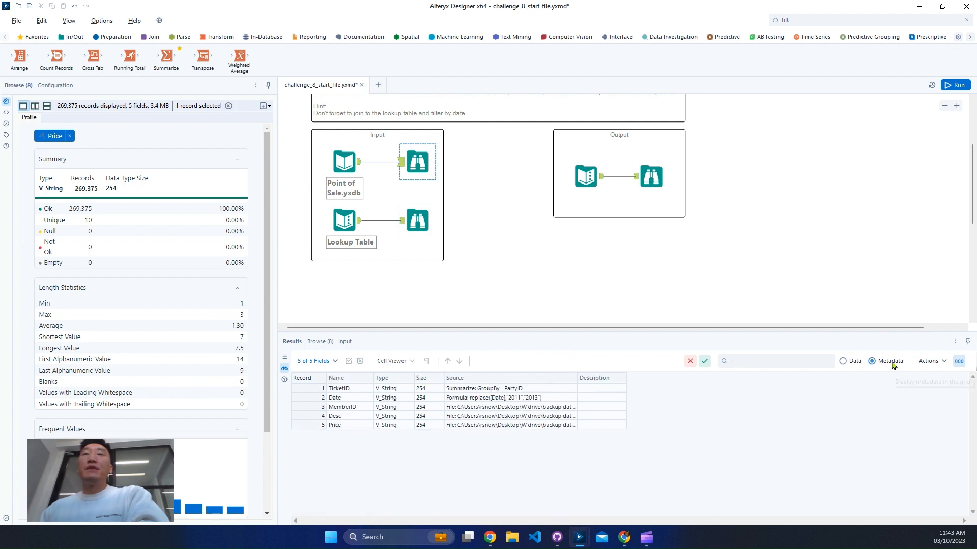
click(843, 362)
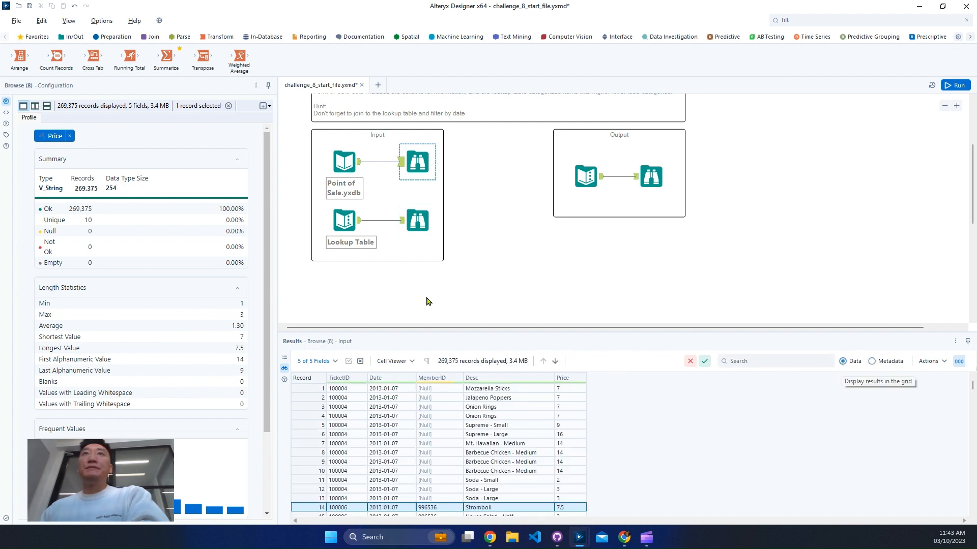
- Review the Lookup Table browse data to see how Desc items map to food types
click(417, 223)
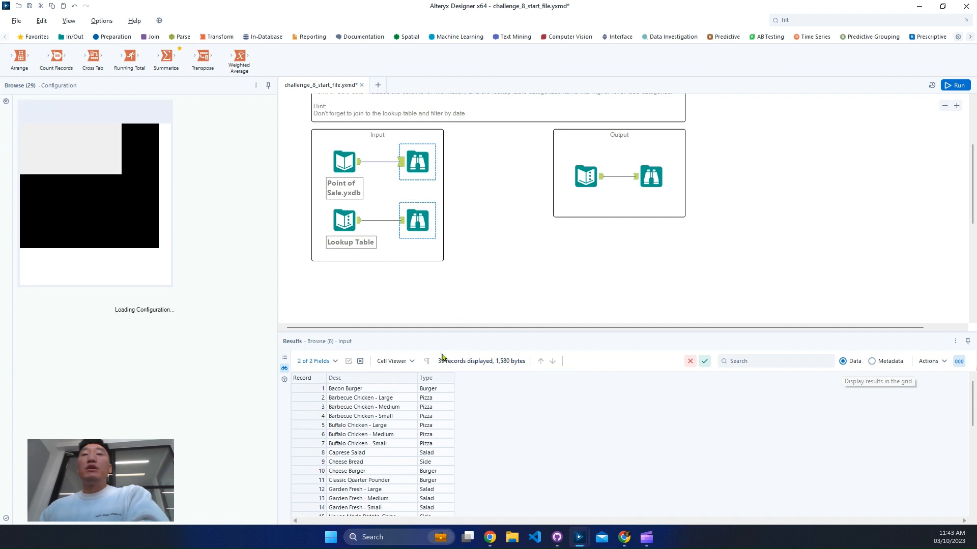
scroll(399, 421, down, 3)
scroll(398, 421, down, 1)
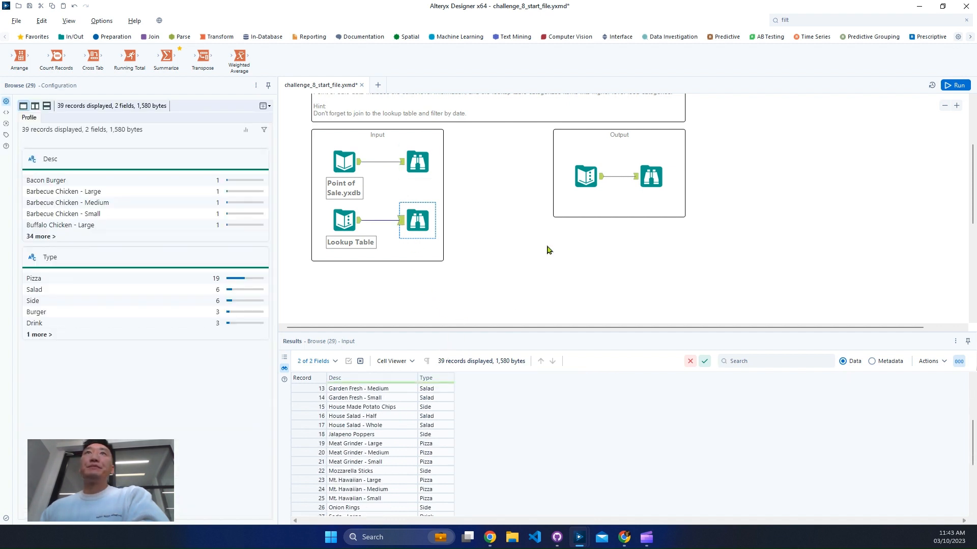
- Read the challenge objective, noting the June 2013 date condition and the Pizza OR Burger with Side and Drink criteria
scroll(548, 249, up, 2)
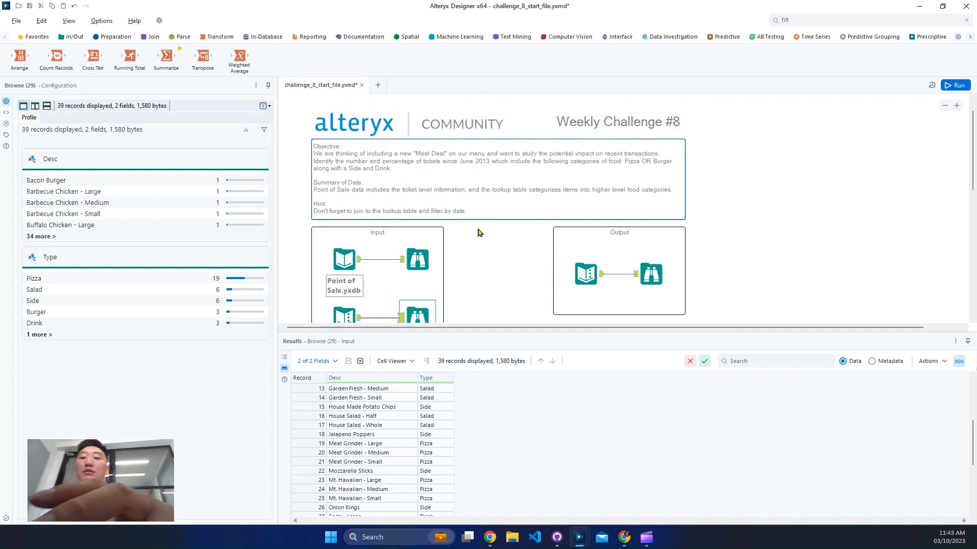
drag(450, 154, 504, 174)
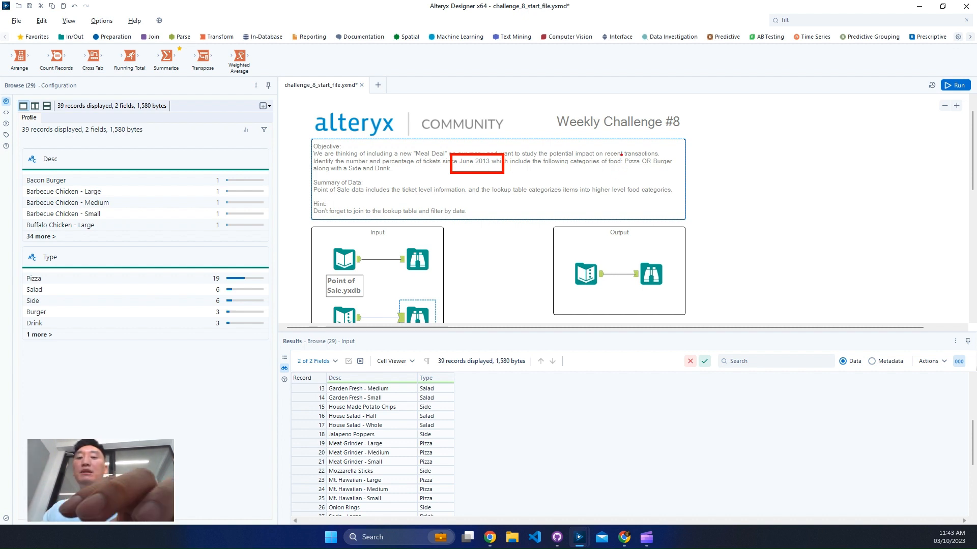
drag(619, 169, 676, 169)
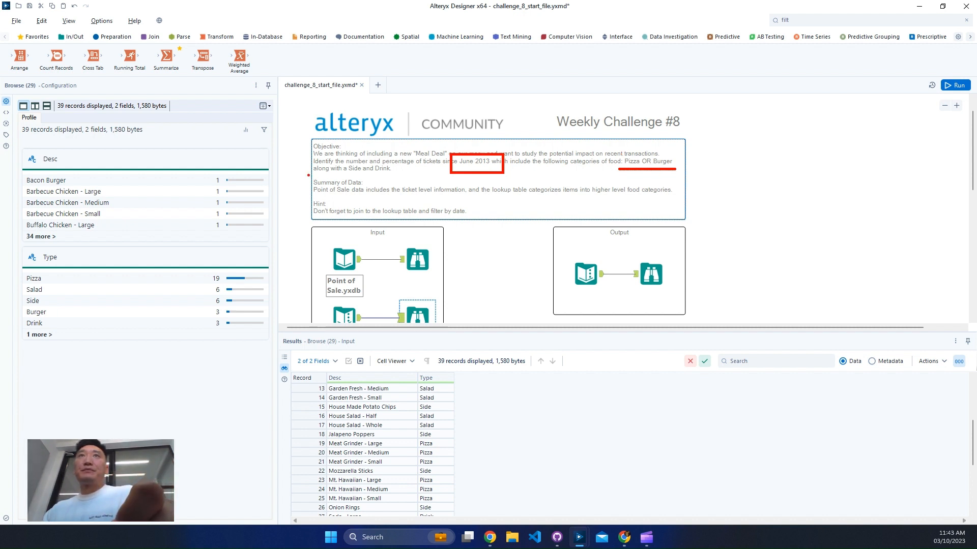
drag(309, 175, 403, 175)
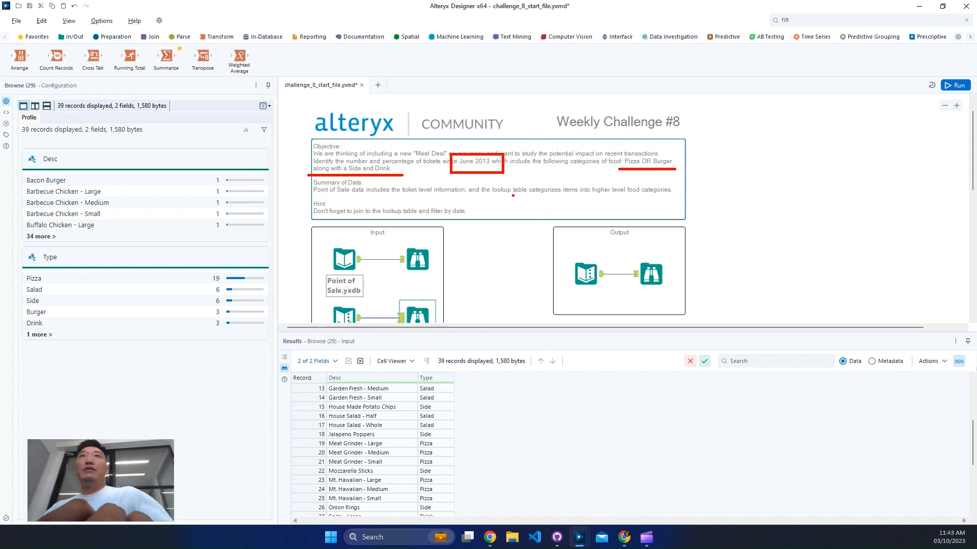
key(Escape)
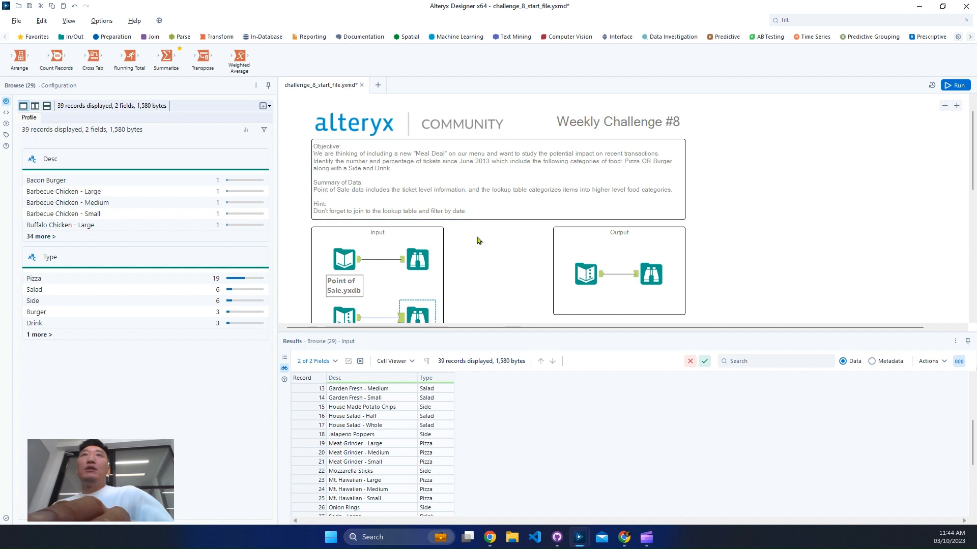
- Examine the expected output table and compare its columns with the number and percentage requested in the objective
scroll(478, 240, down, 1)
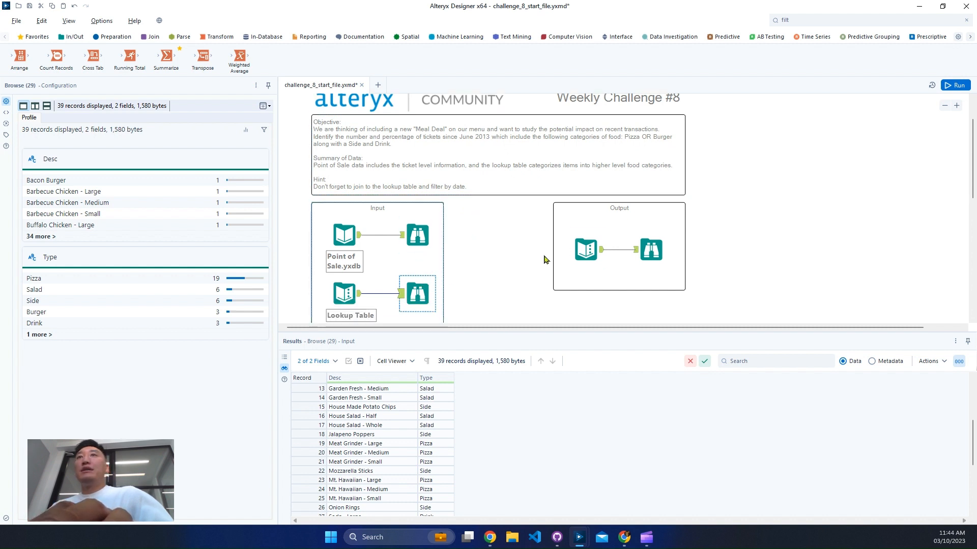
click(649, 237)
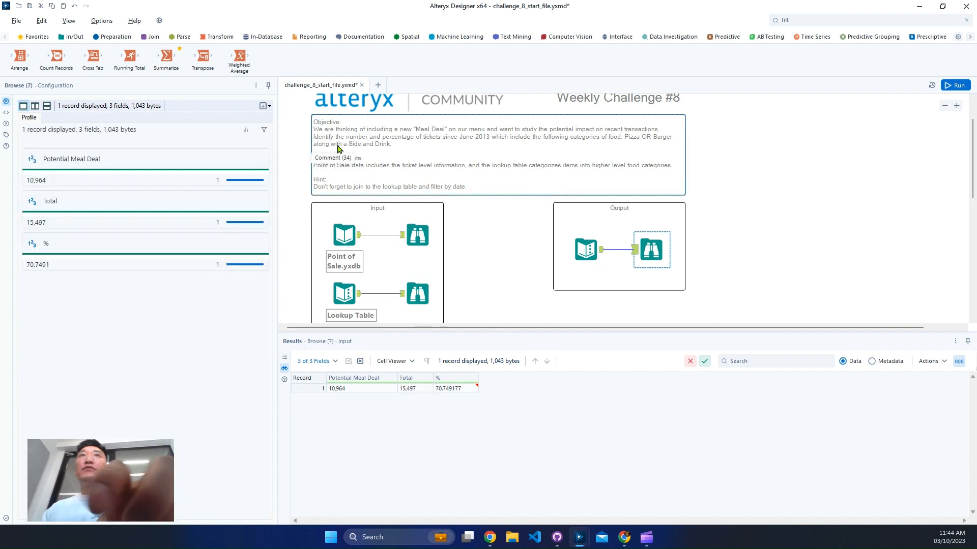
drag(313, 142, 439, 142)
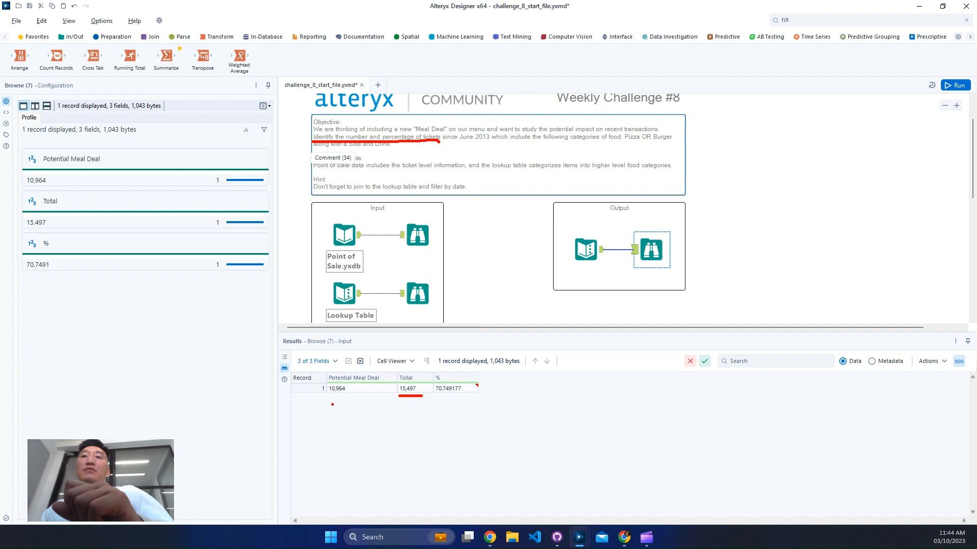
drag(325, 399, 354, 396)
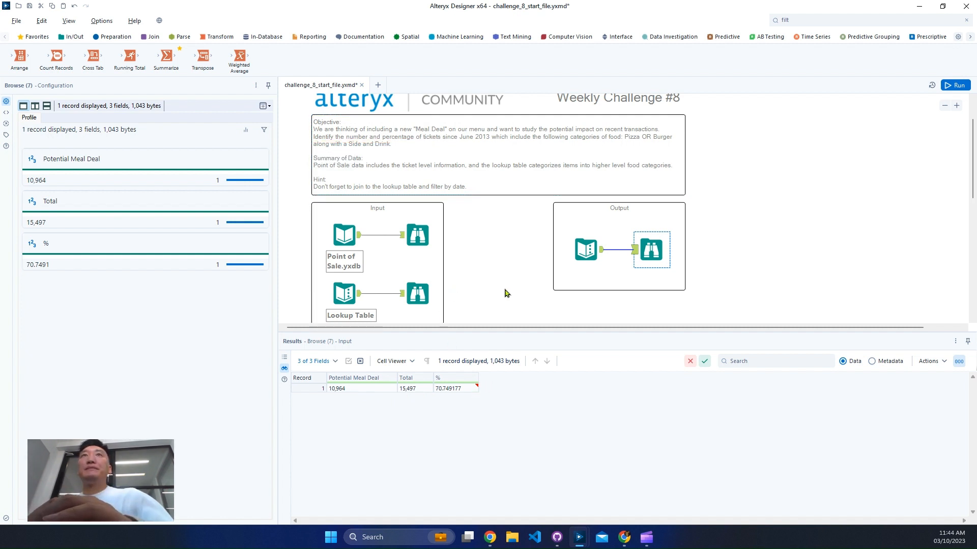
- Add a Join tool below the inputs, connecting Point of Sale to its left input and Lookup Table to its right input
scroll(505, 290, down, 2)
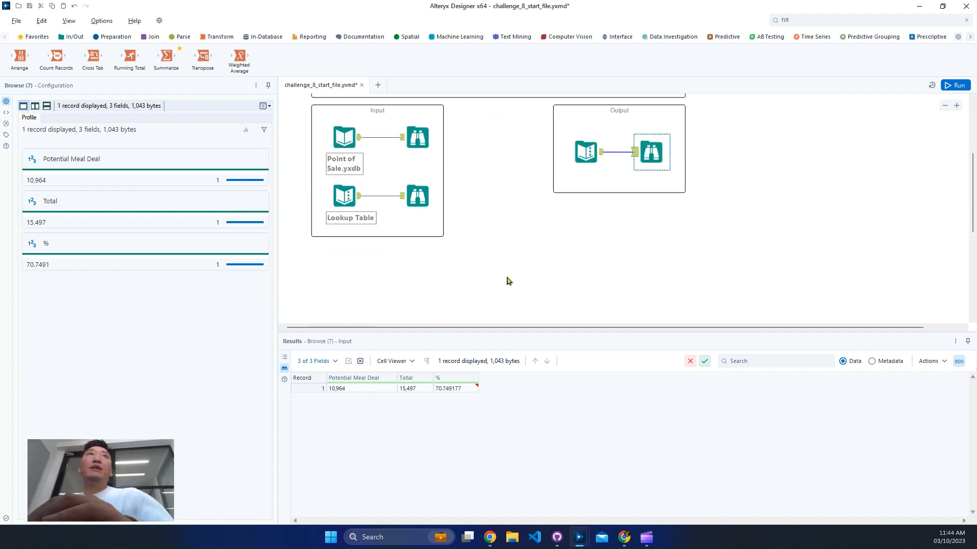
click(151, 37)
drag(129, 57, 447, 272)
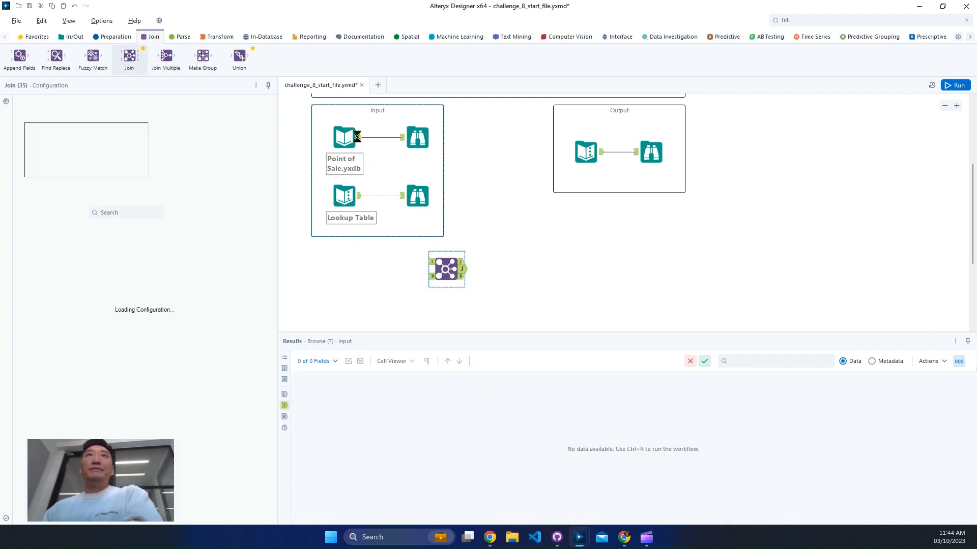
drag(366, 142, 432, 262)
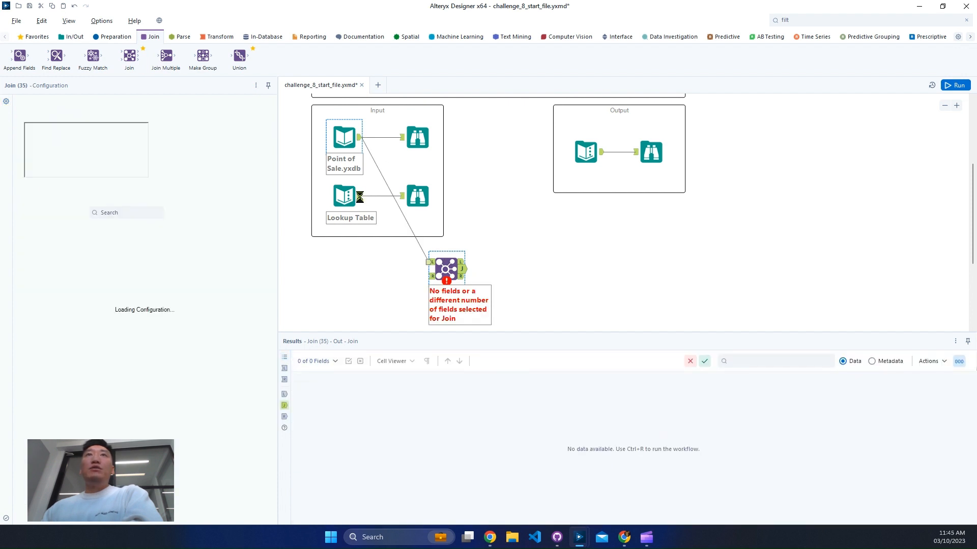
drag(361, 200, 430, 277)
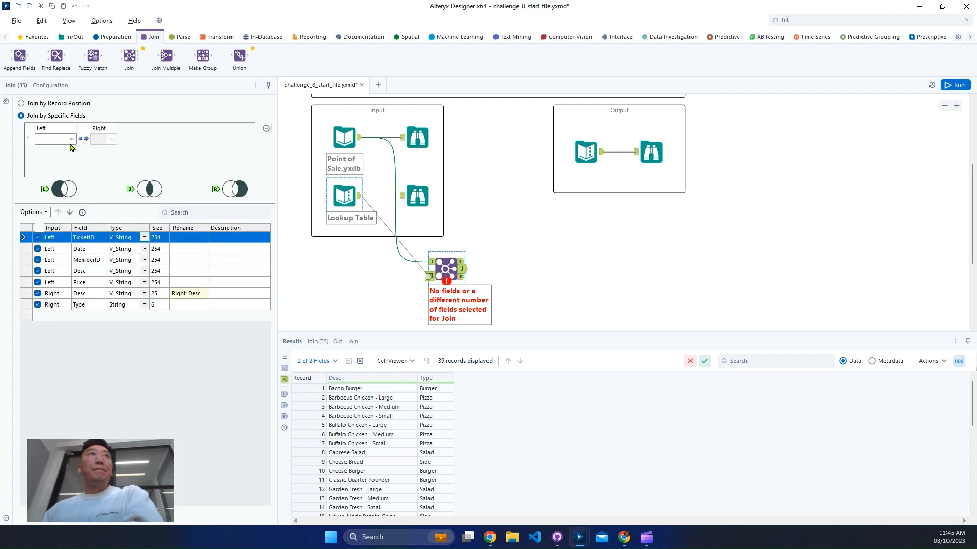
- Join both inputs on the Desc field and exclude MemberID and both Desc fields from the join output
click(71, 140)
click(42, 165)
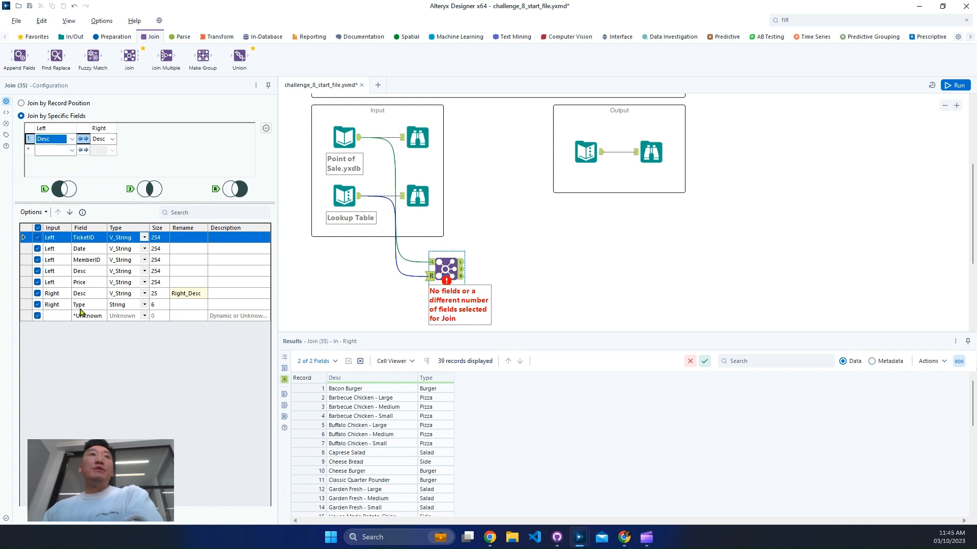
click(37, 294)
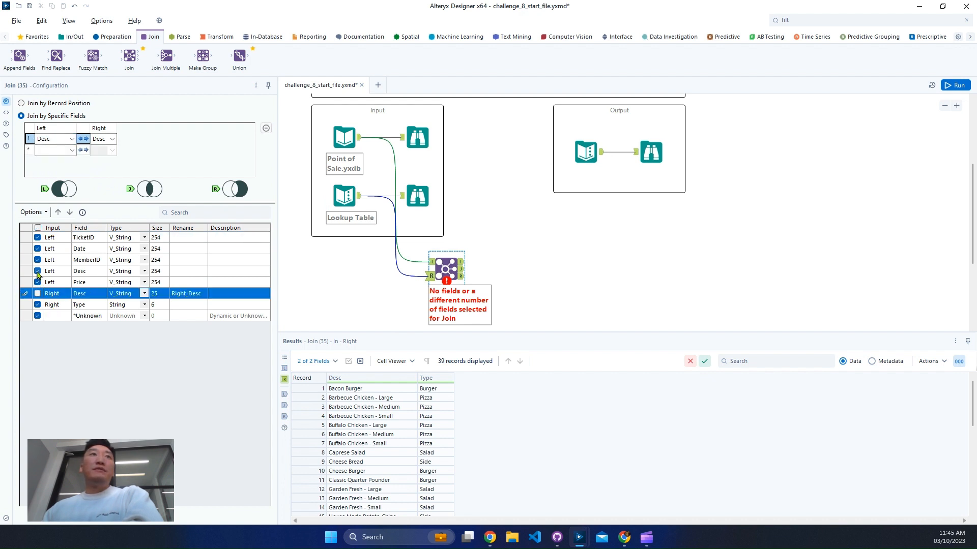
click(37, 271)
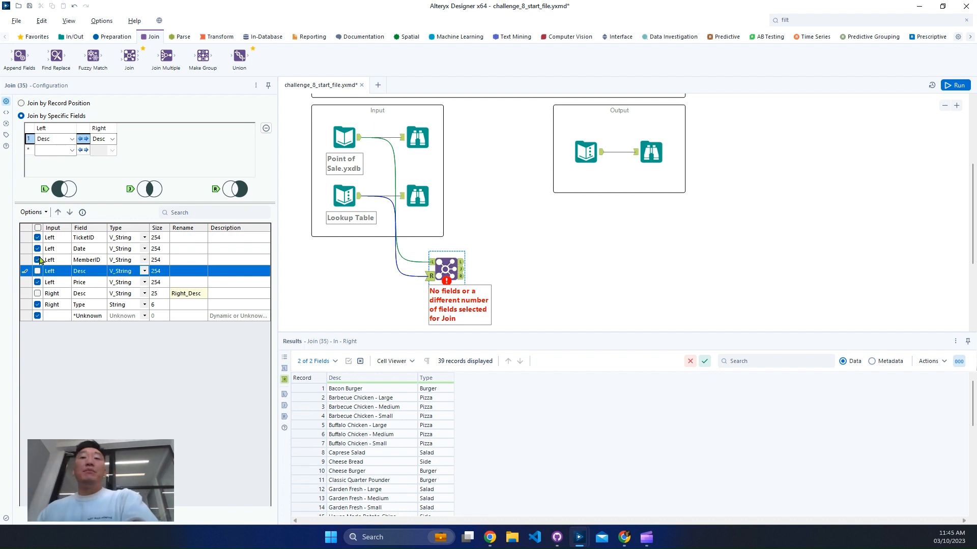
click(39, 260)
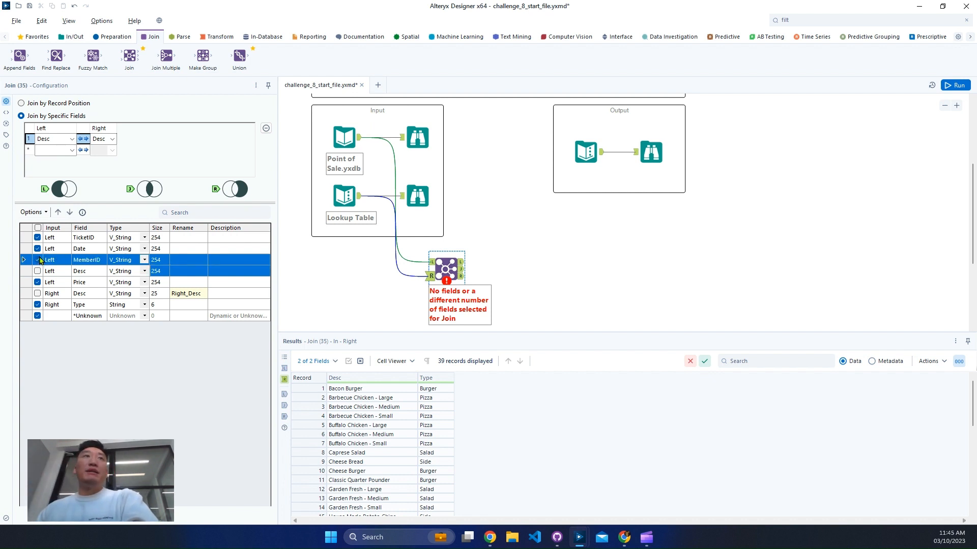
click(37, 261)
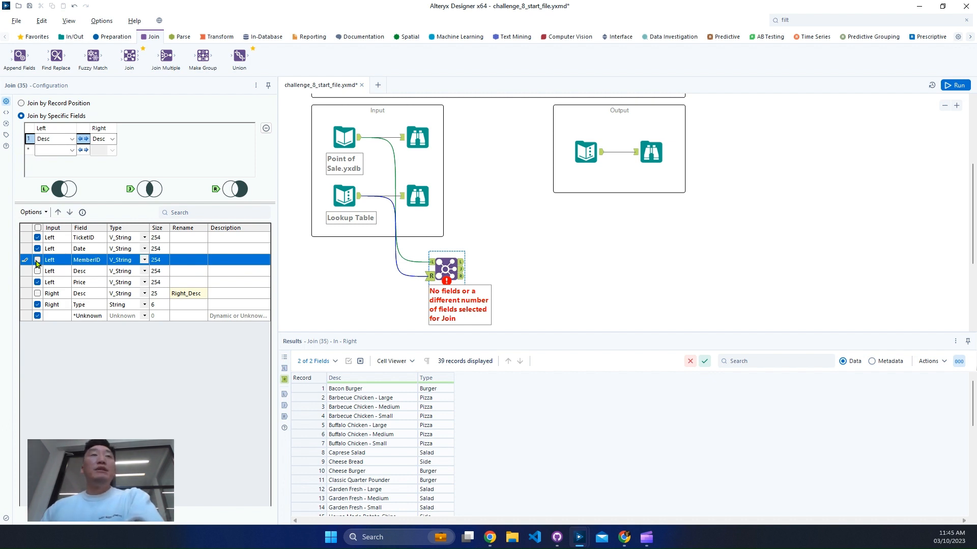
- Check the Date values in the Join tool's left input and set the Date field's data type to Date
click(129, 238)
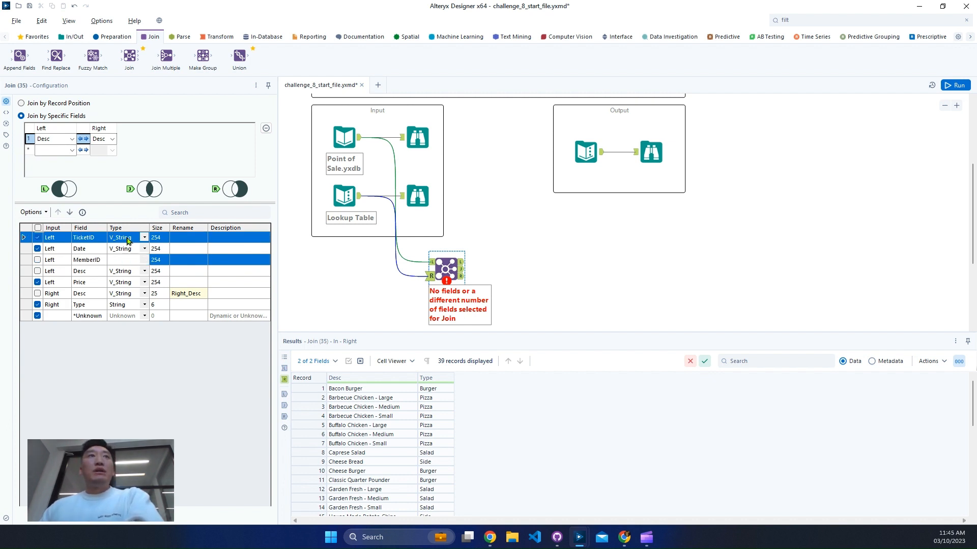
click(138, 250)
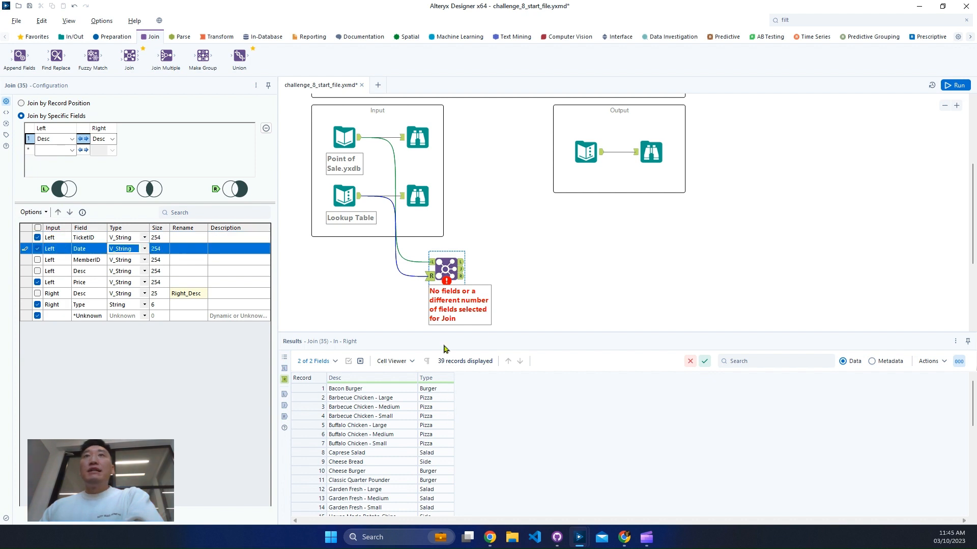
click(432, 262)
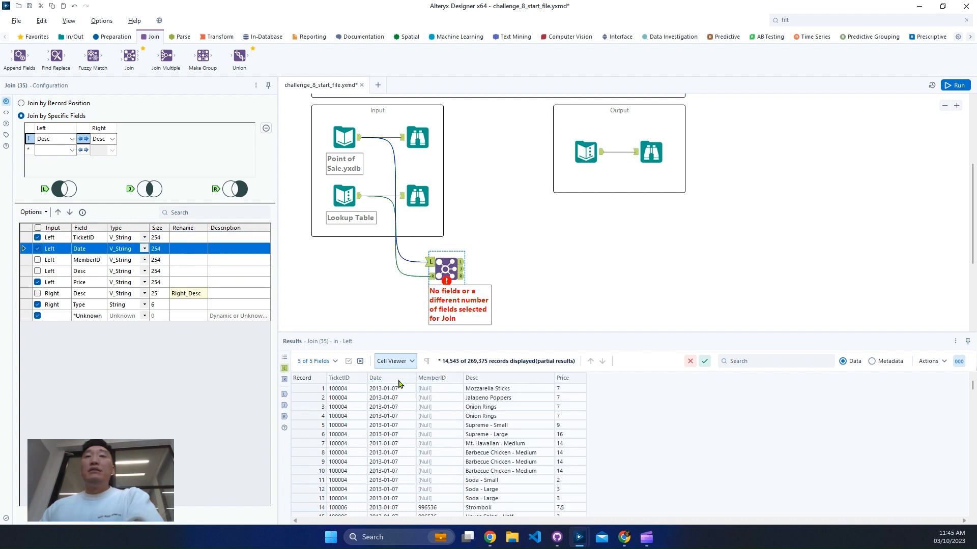
drag(396, 406, 397, 472)
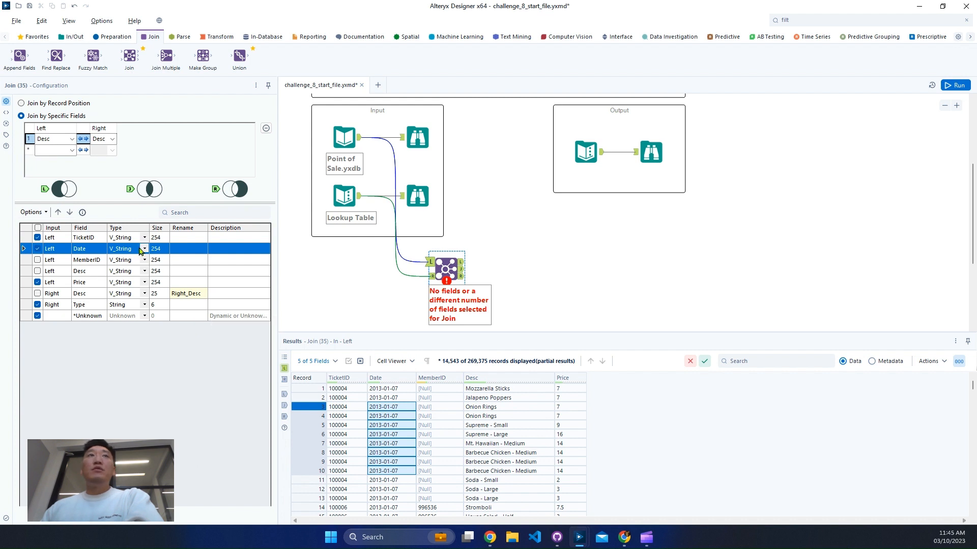
click(144, 249)
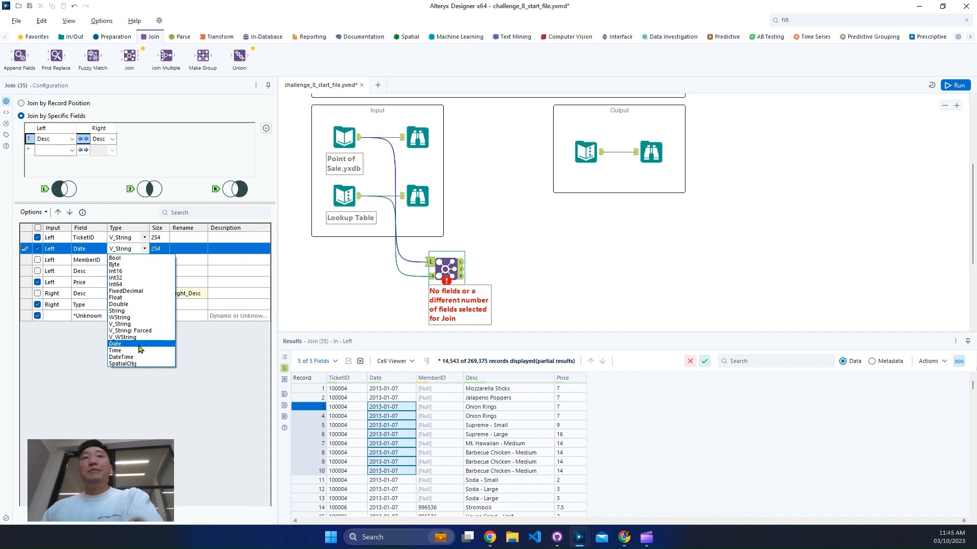
click(141, 345)
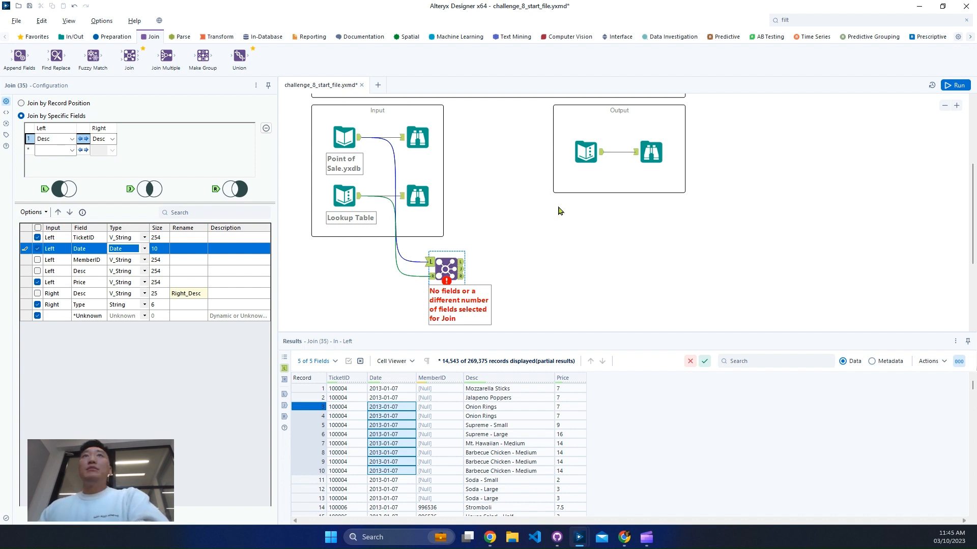
scroll(467, 201, up, 2)
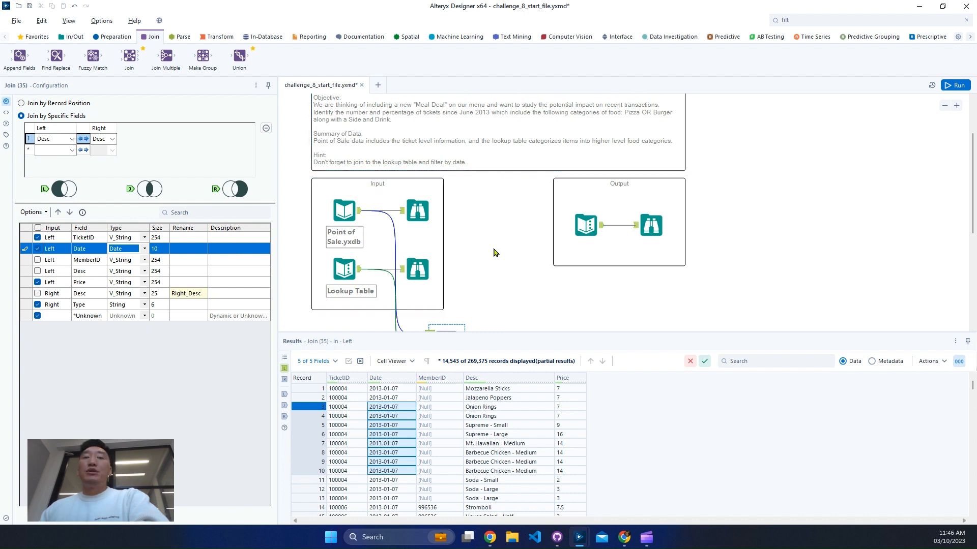
scroll(501, 254, down, 1)
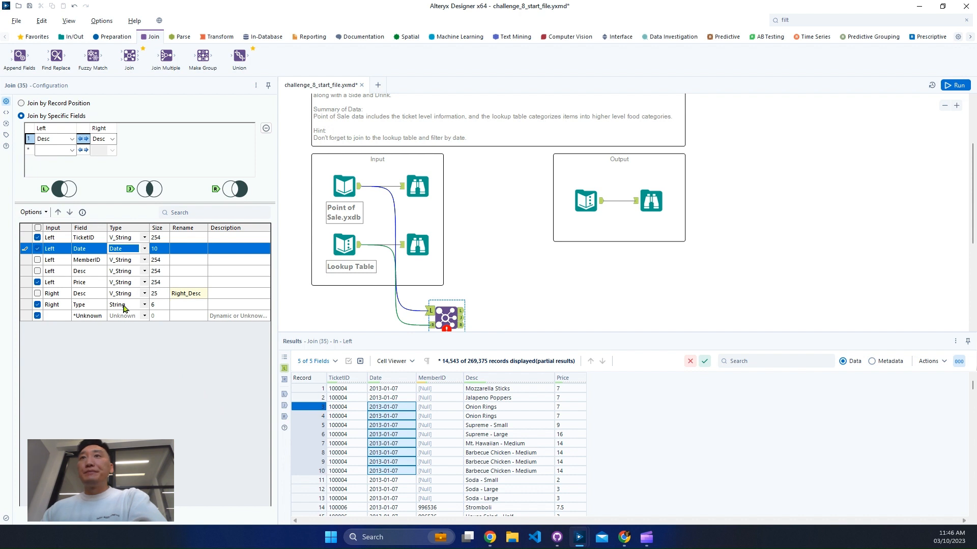
- Run the workflow and check the unmatched records in the Join tool's left and right outputs
click(952, 86)
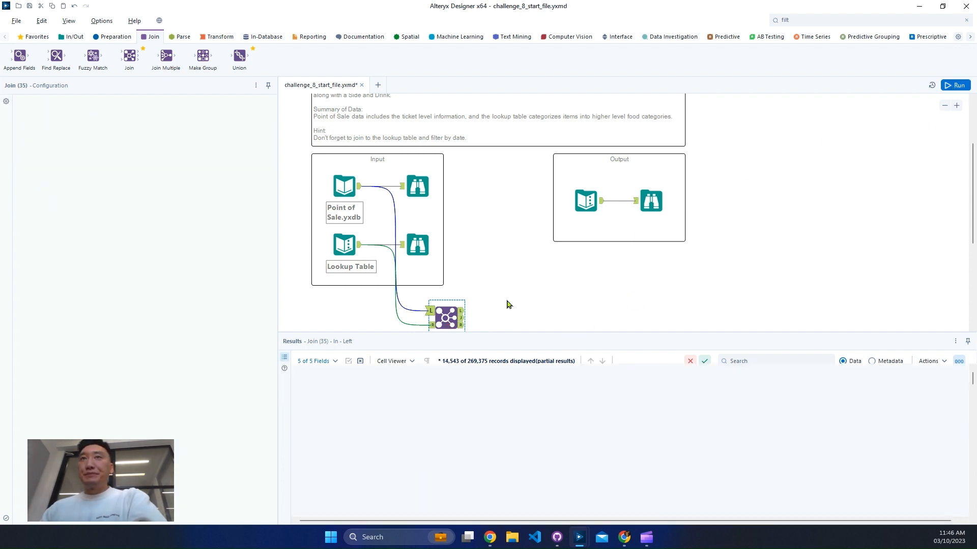
click(477, 313)
scroll(510, 291, down, 2)
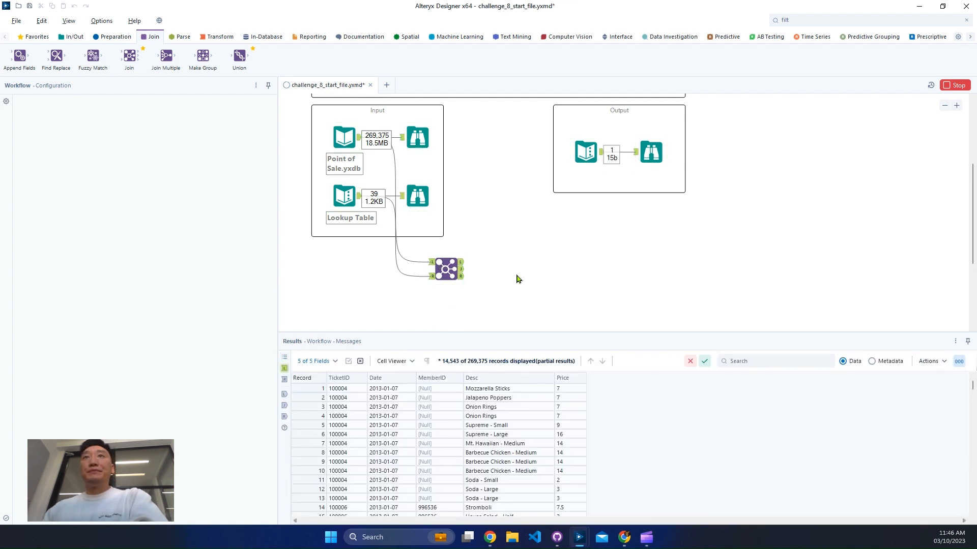
click(462, 264)
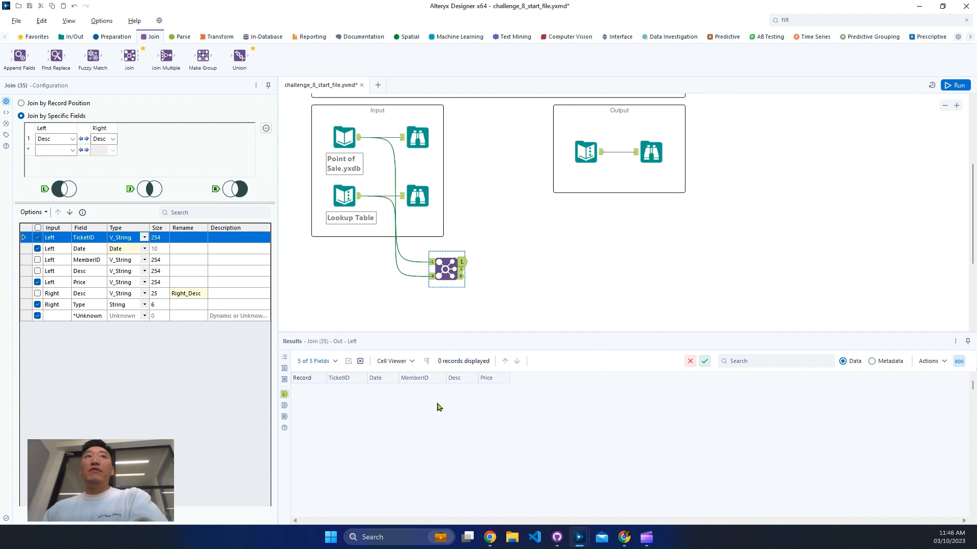
click(462, 277)
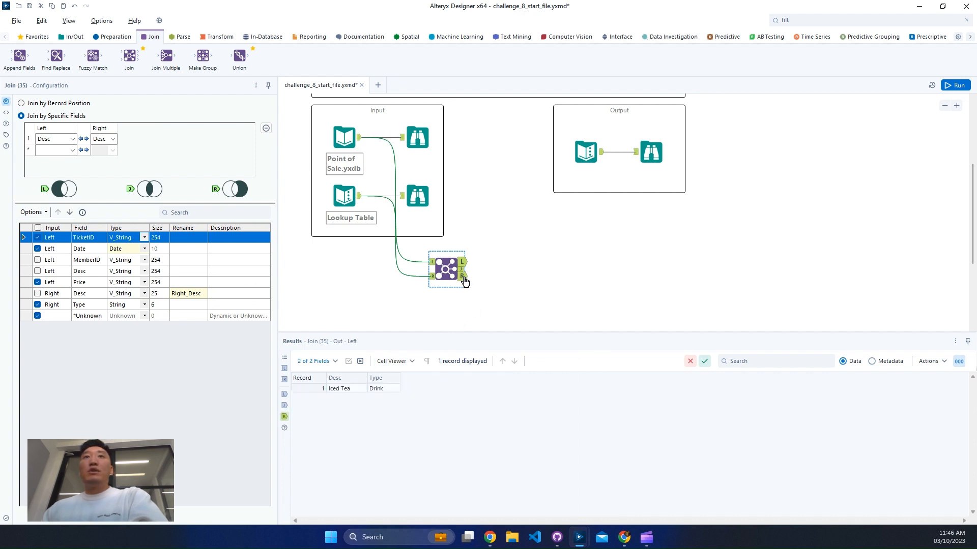
click(319, 388)
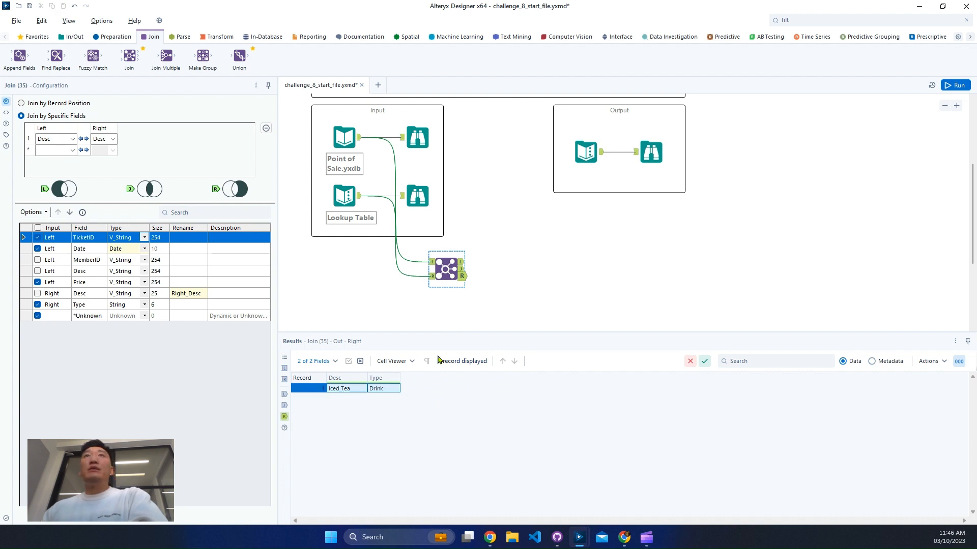
- Reread the challenge objective and inspect the matched records in the Join tool's join output
scroll(482, 271, up, 2)
scroll(478, 264, up, 1)
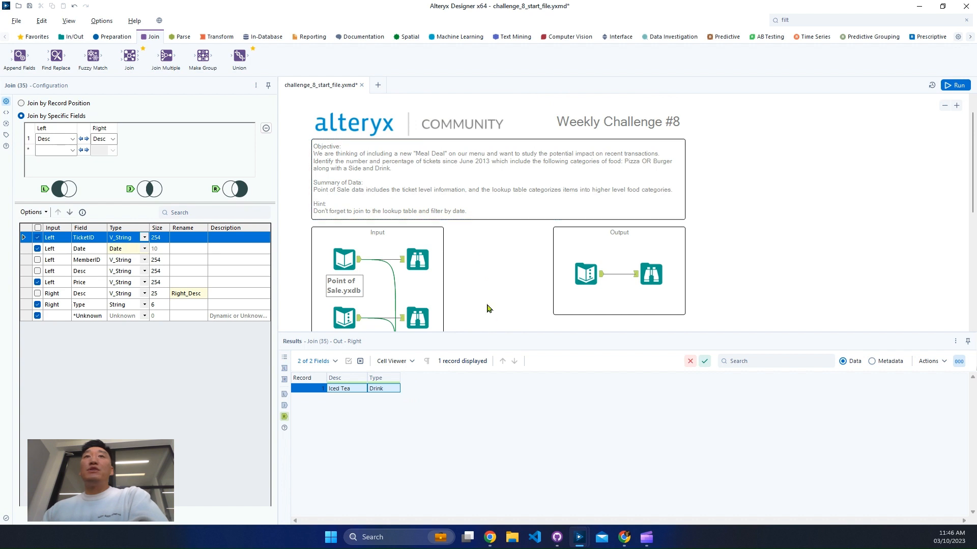
scroll(489, 310, down, 1)
scroll(490, 318, down, 2)
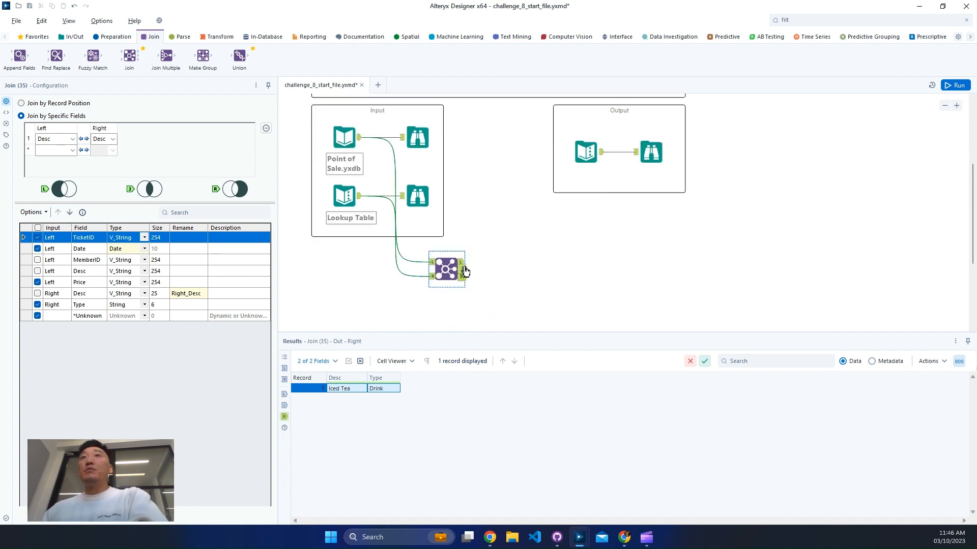
click(464, 269)
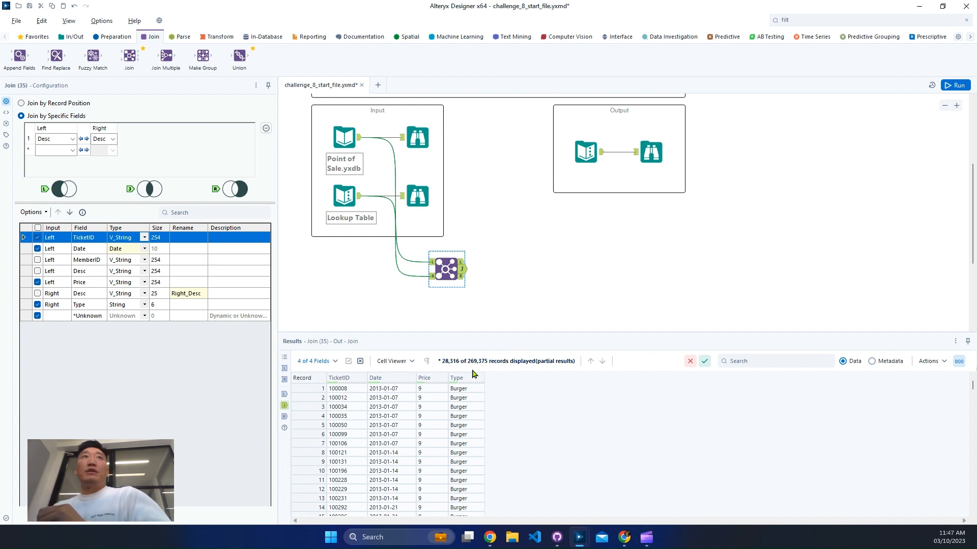
- Connect a Cross Tab tool to the Join tool's join output and group its data by TicketID and Date
scroll(518, 292, down, 4)
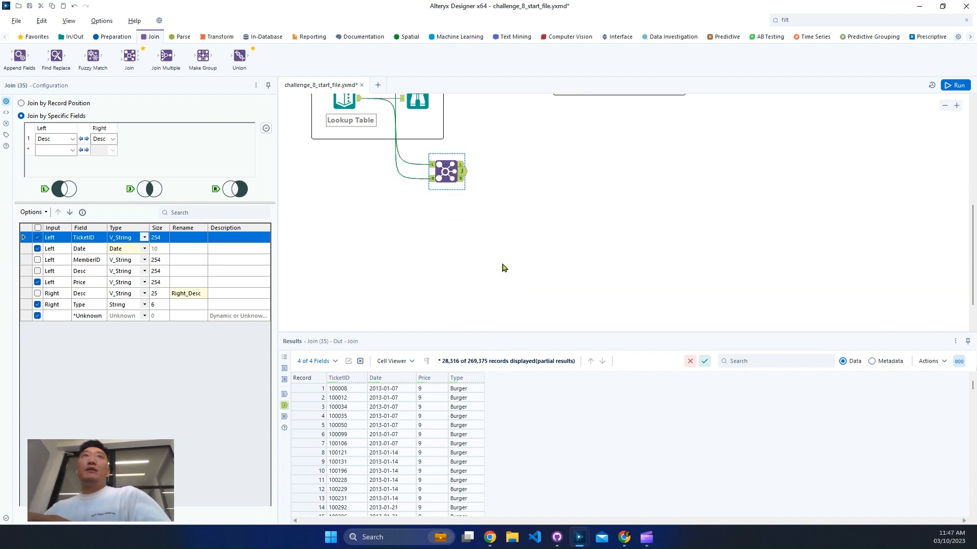
click(223, 38)
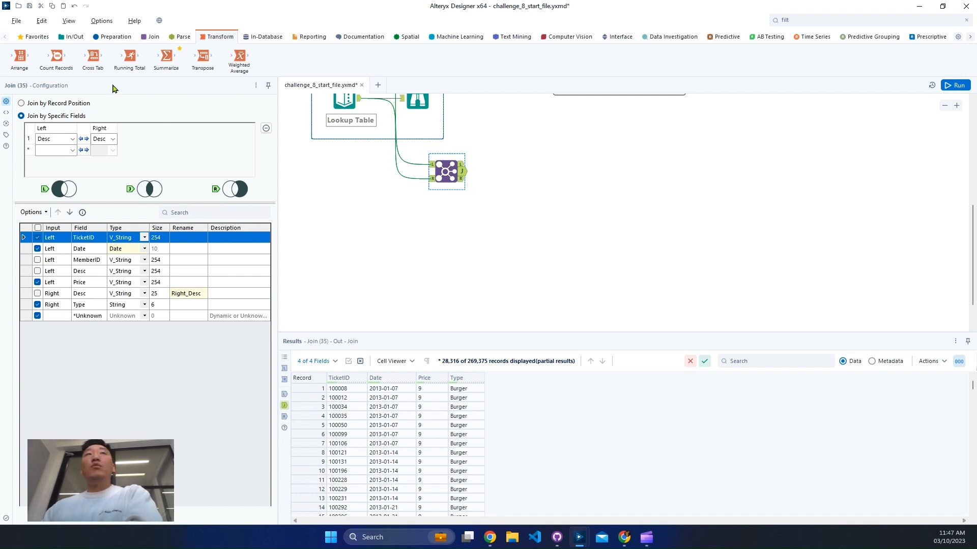
drag(93, 57, 515, 171)
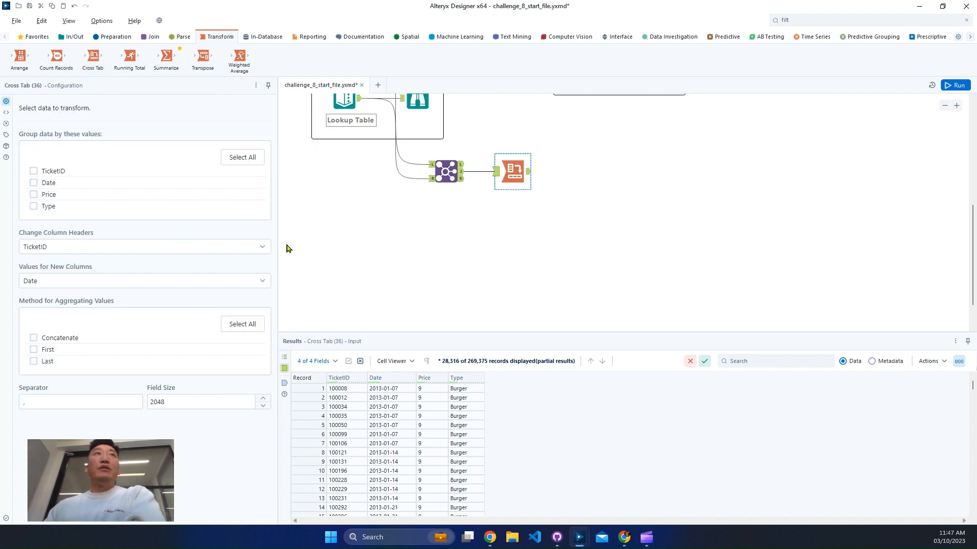
click(39, 174)
click(51, 186)
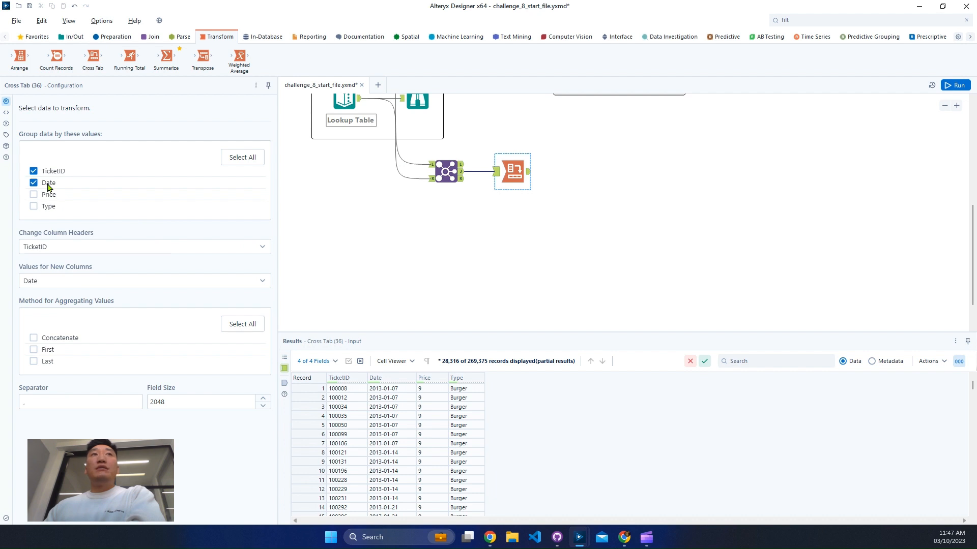
- Set the Cross Tab to use Type as column headers and Price as new column values, aggregated with Concatenate
click(122, 248)
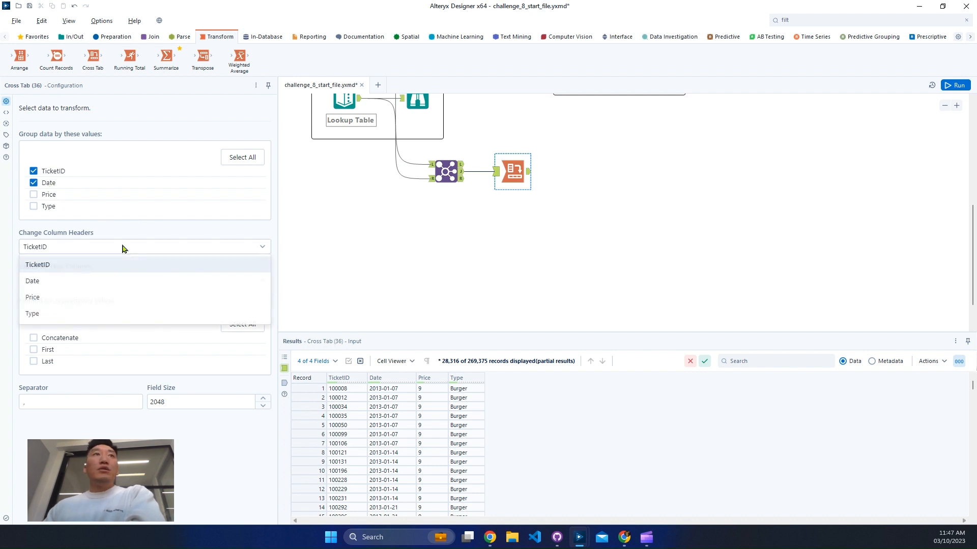
click(55, 318)
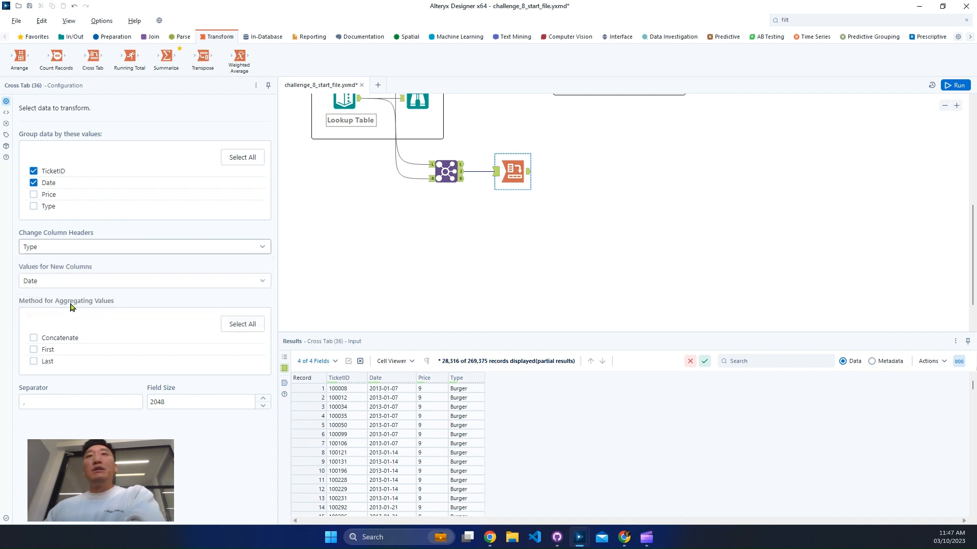
click(83, 281)
click(53, 332)
click(60, 338)
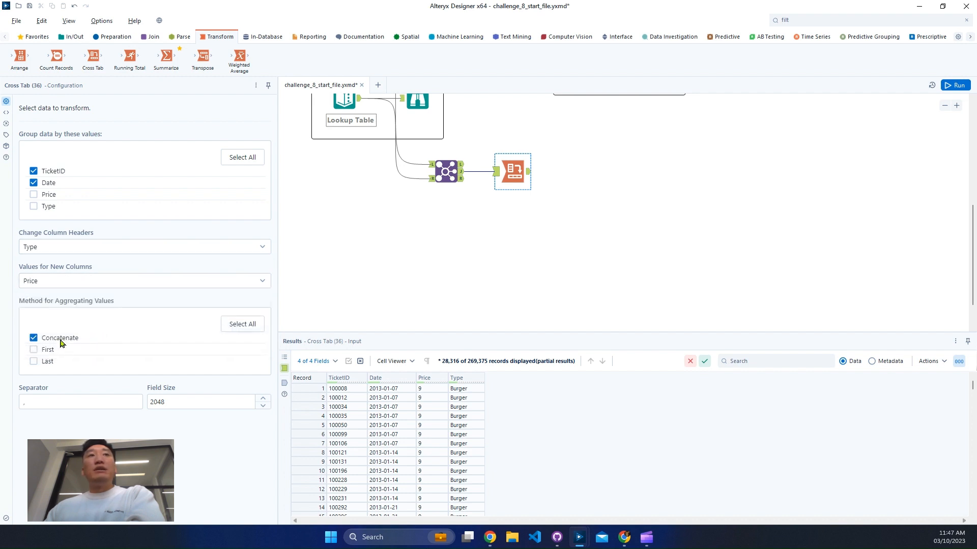
- Run the workflow, display the Cross Tab output and enlarge the results area to show more records
click(944, 92)
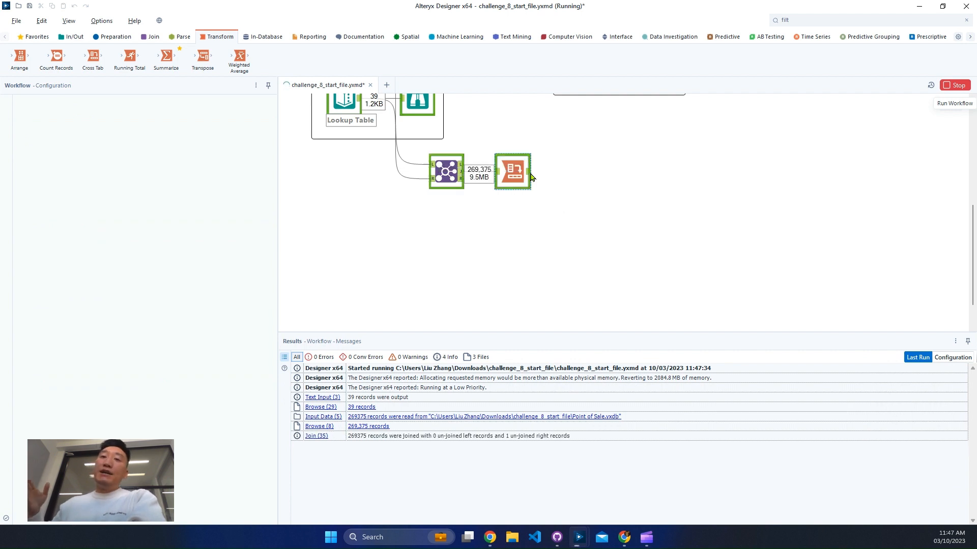
click(531, 177)
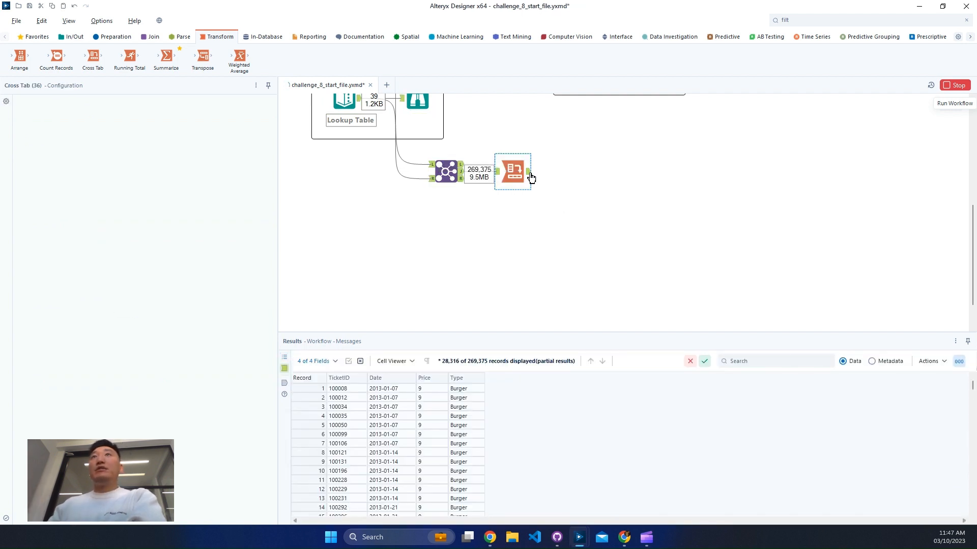
click(531, 177)
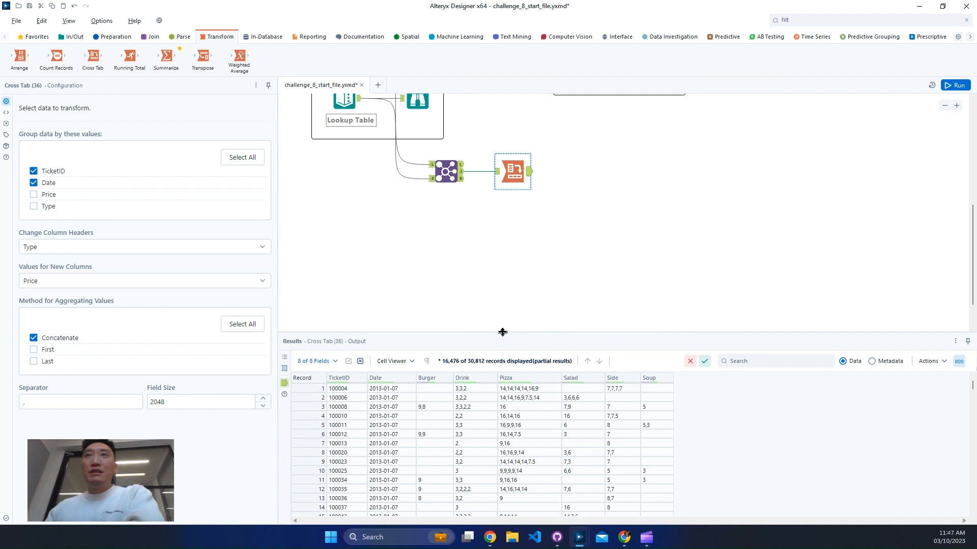
drag(503, 332, 500, 268)
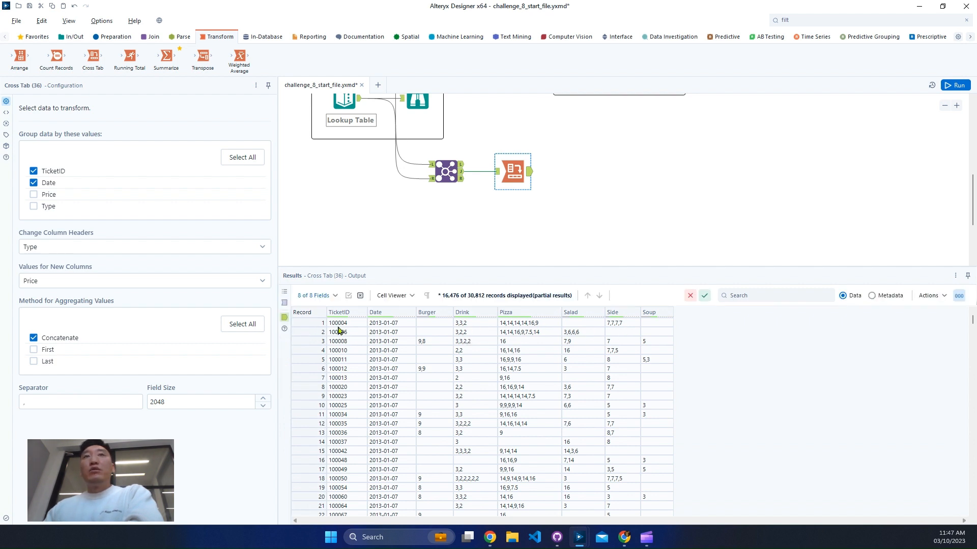
- Examine which food categories are filled in for the first two tickets of the Cross Tab output
click(318, 324)
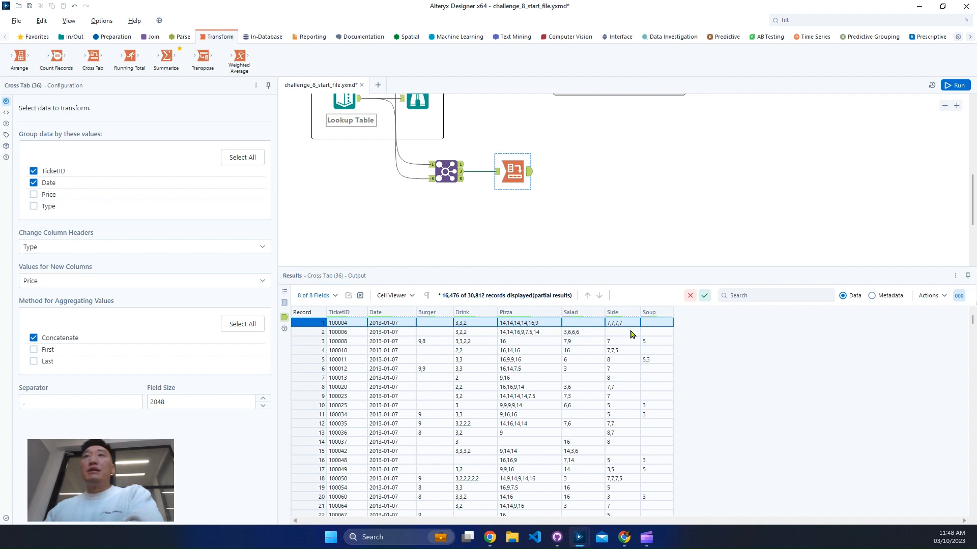
click(480, 336)
click(528, 336)
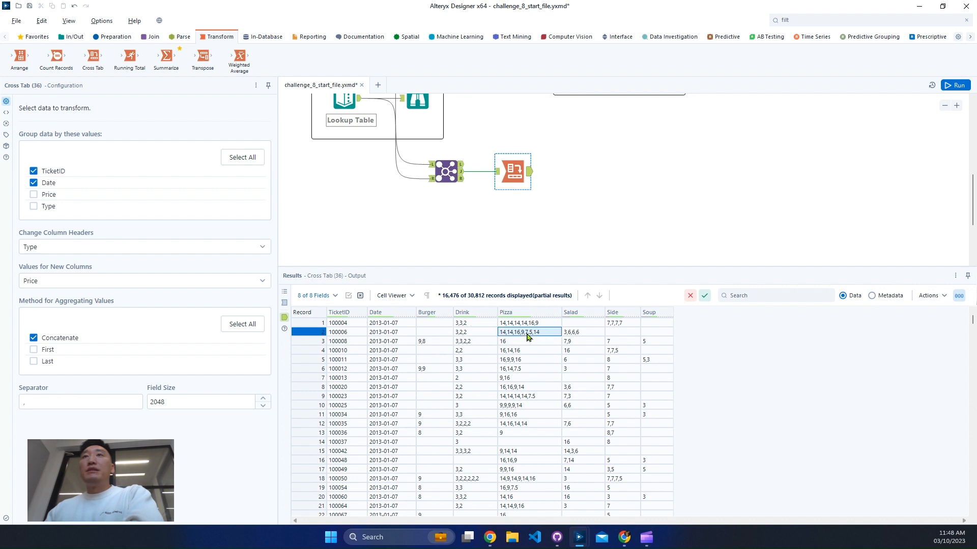
click(572, 336)
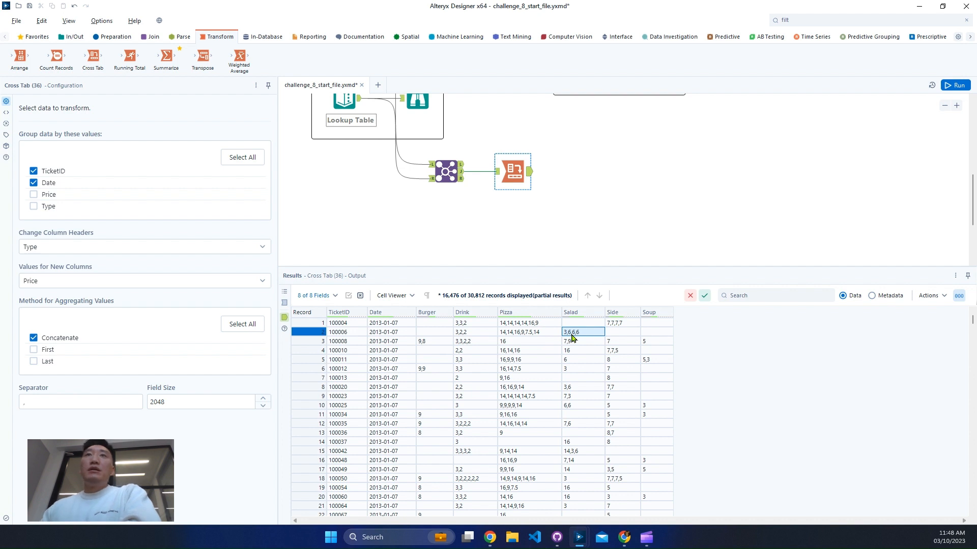
click(477, 325)
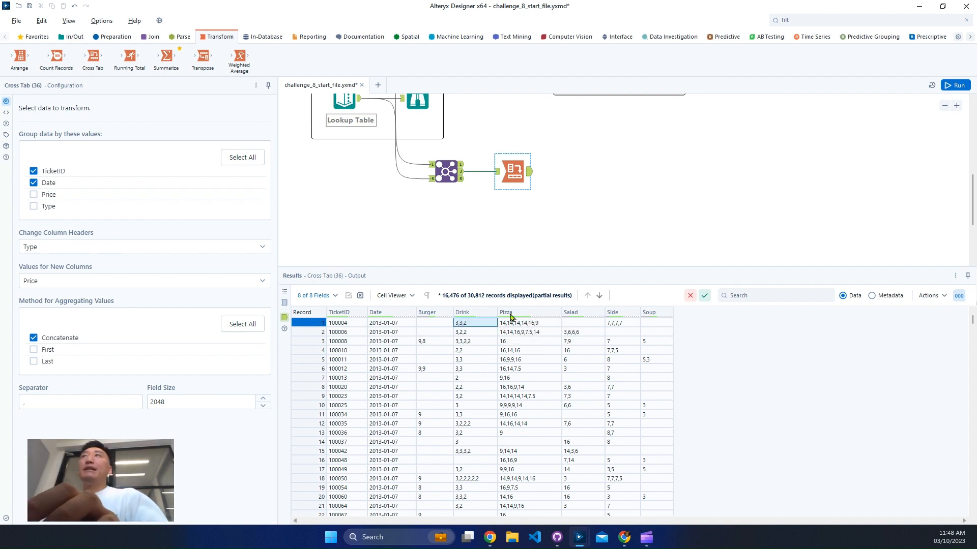
- Add a Formula tool after the Cross Tab and create a new output column named Indicator
click(805, 19)
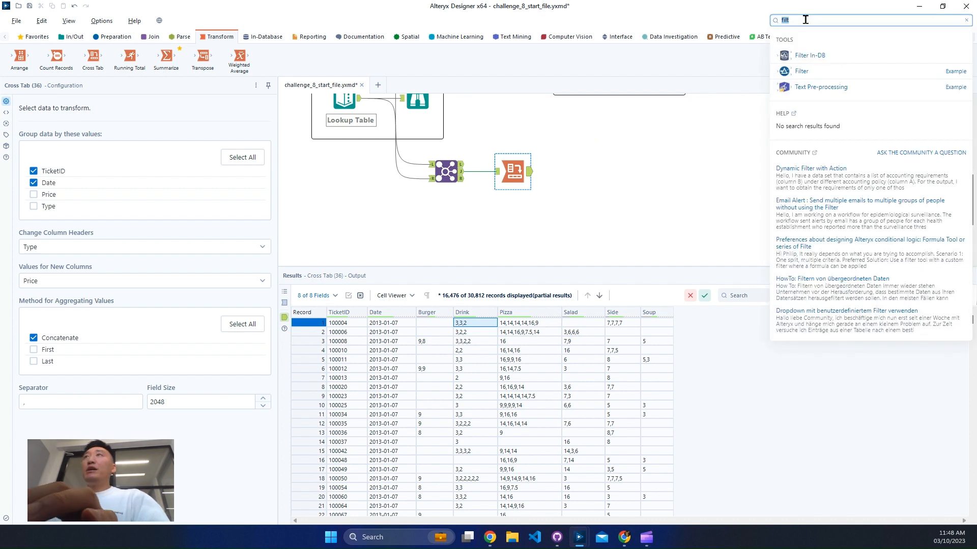
text(for)
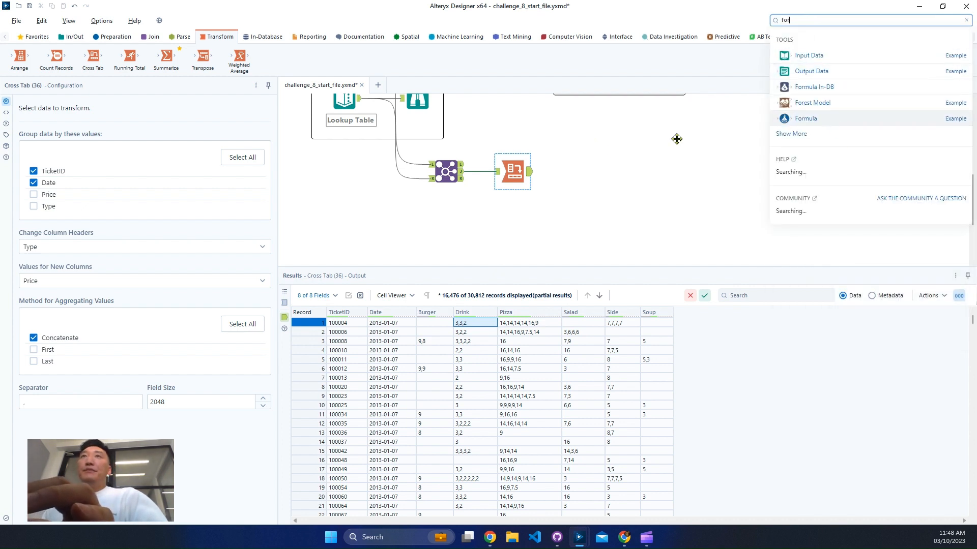
drag(677, 139, 582, 175)
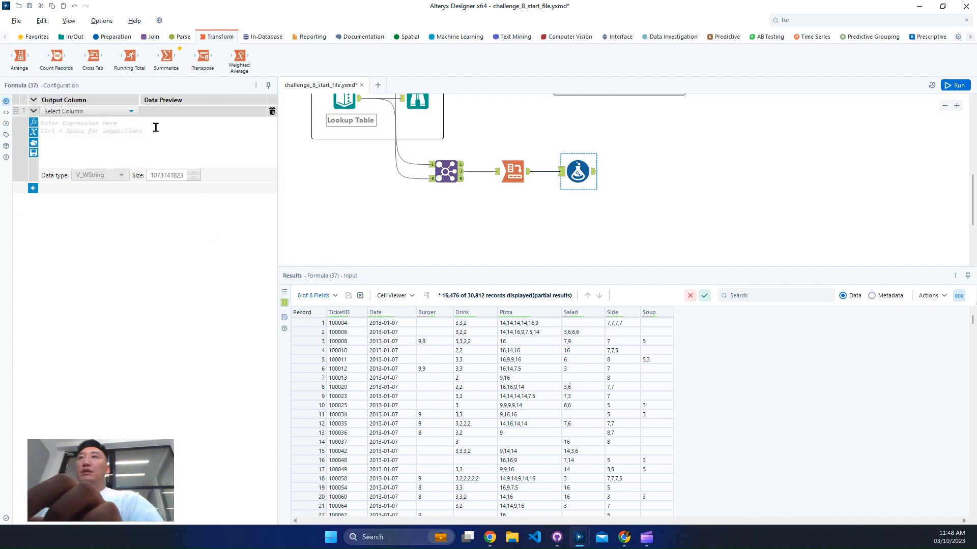
click(68, 111)
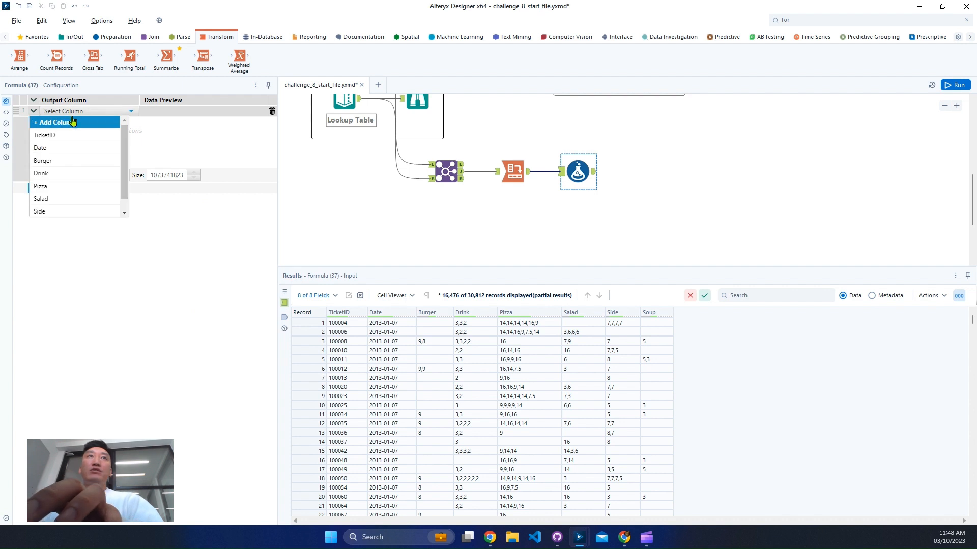
click(69, 120)
text(Indicator)
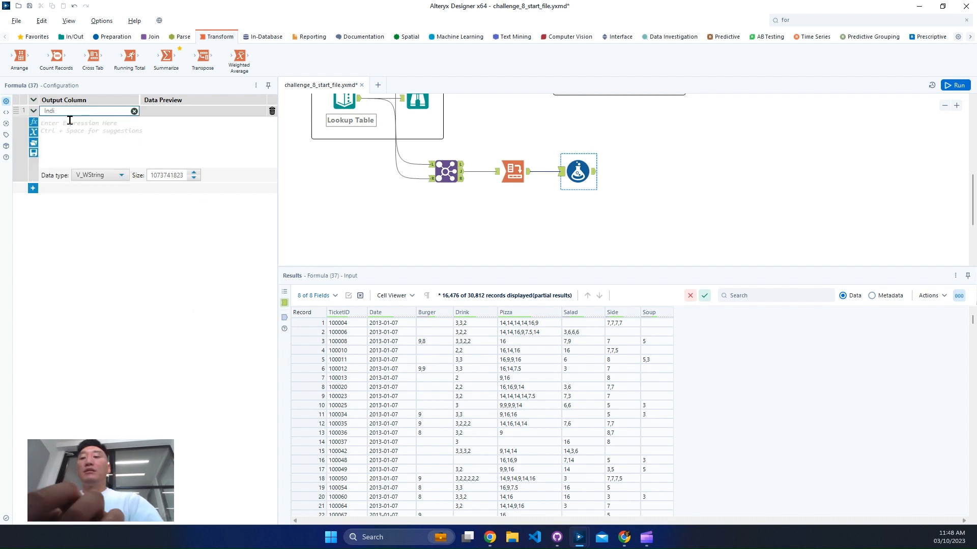
click(97, 145)
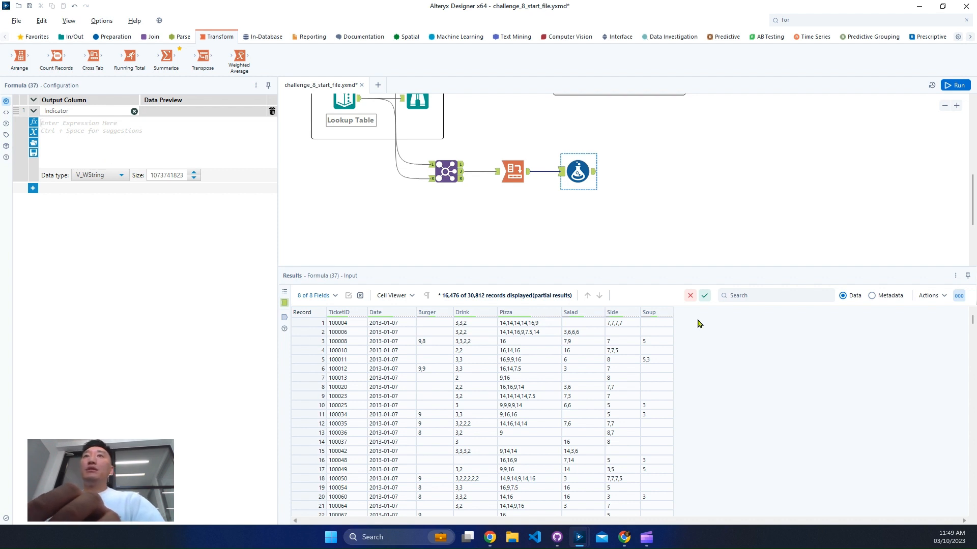
- Recheck the challenge objective, then begin the Indicator expression with an opening parenthesis and the condition !IsEmpty([Burger])
scroll(719, 222, up, 5)
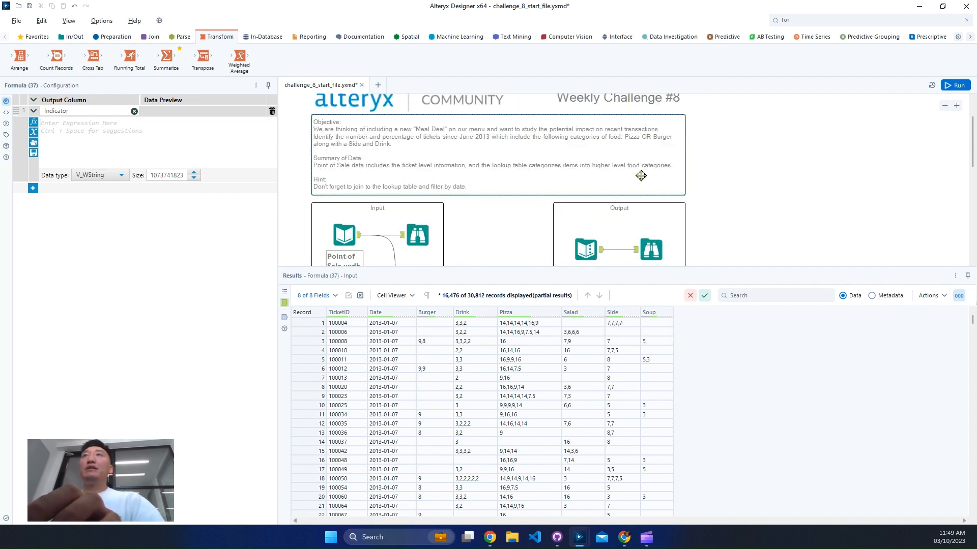
scroll(662, 201, down, 4)
click(184, 144)
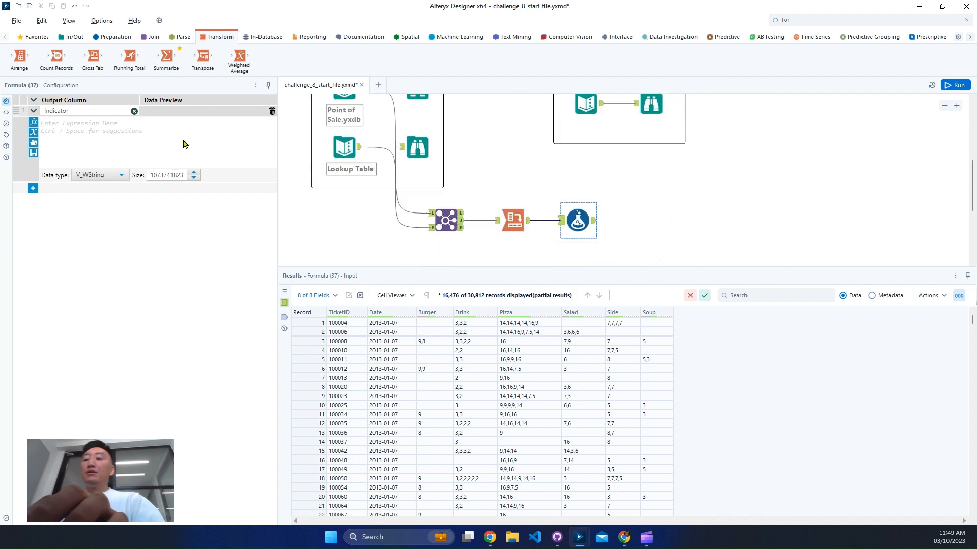
text(()
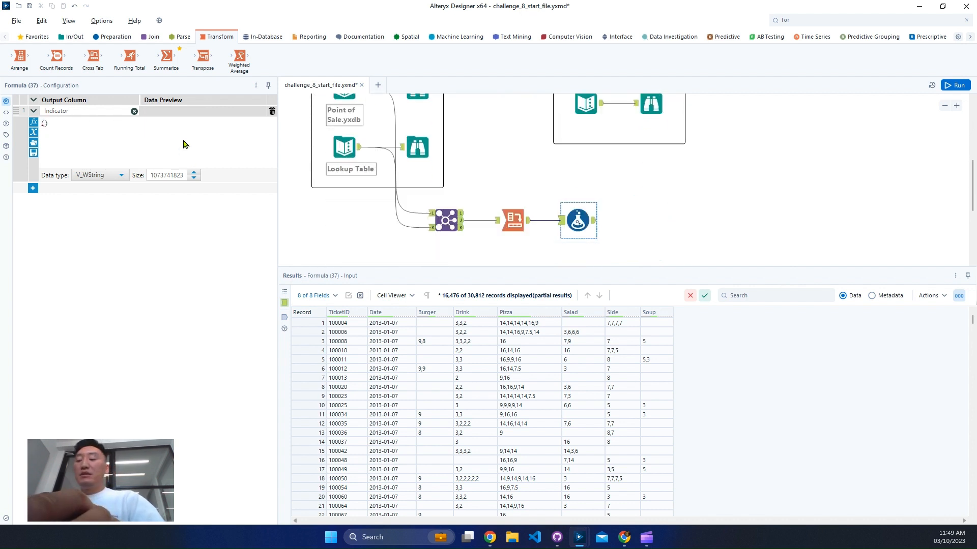
text(!)
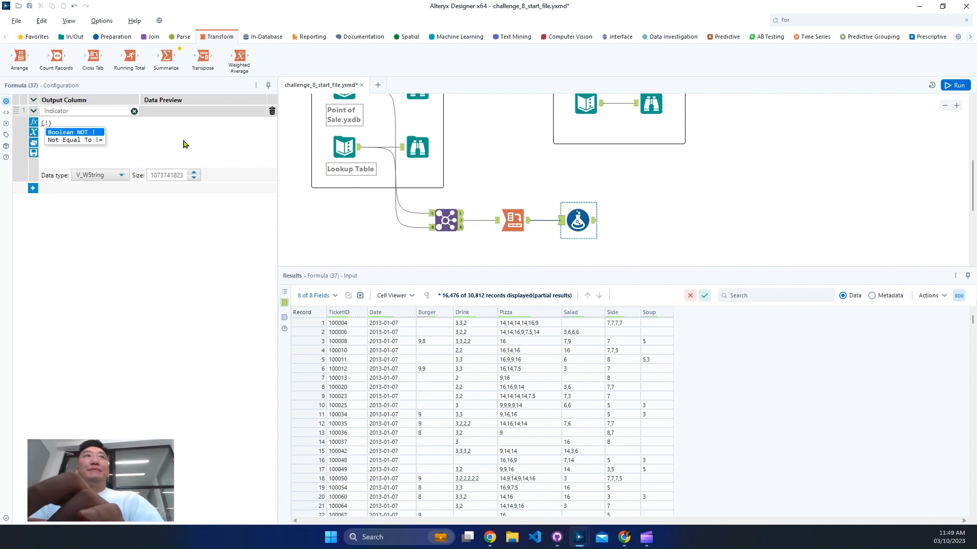
text(isem)
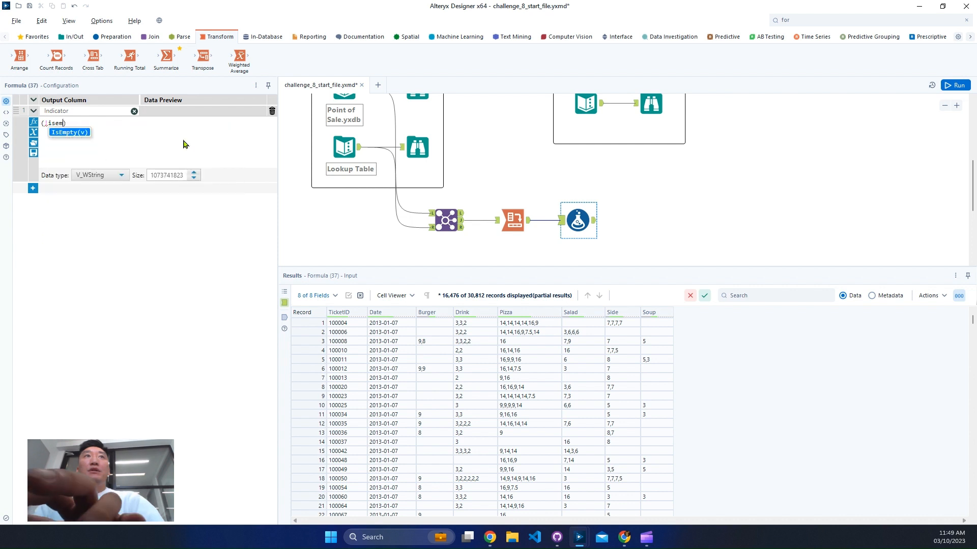
key(Return)
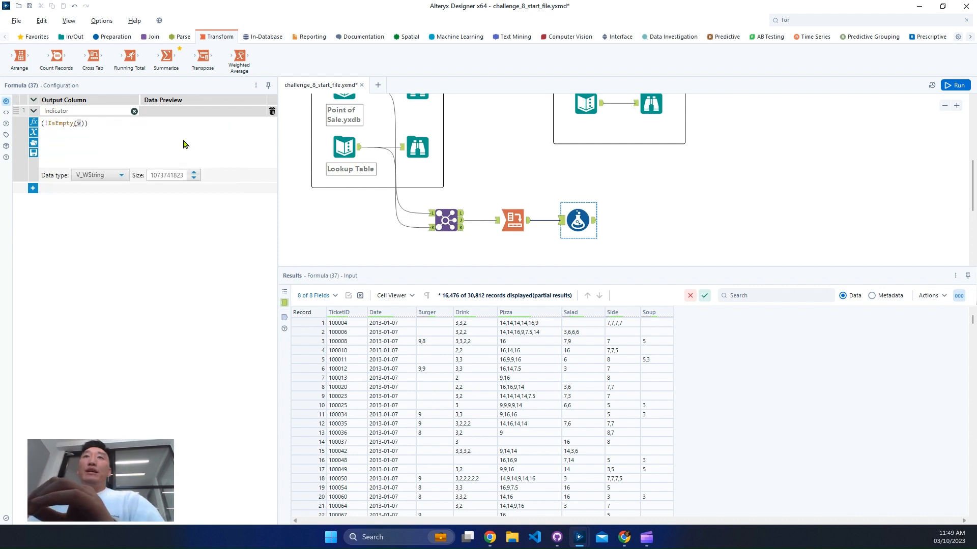
text([bu)
key(Return)
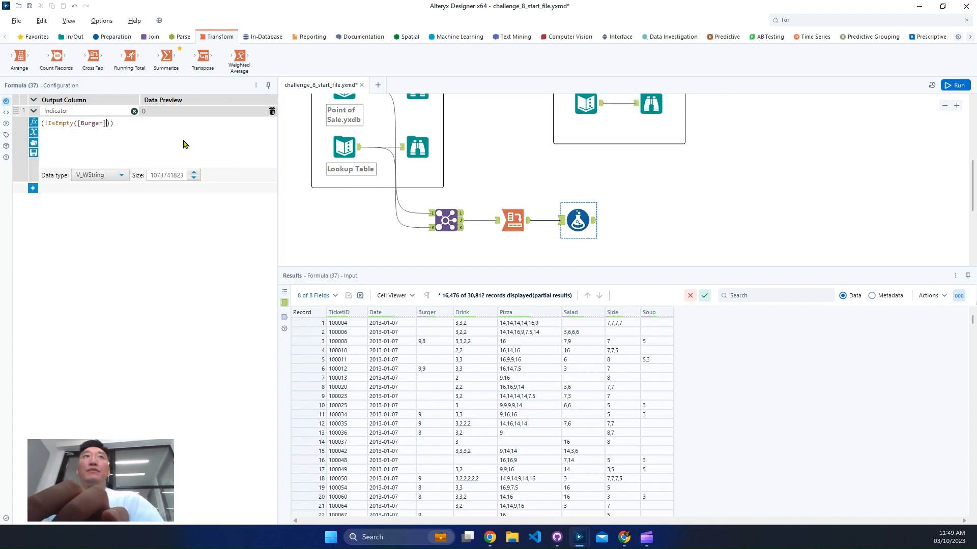
- Extend the parenthesized condition with OR !IsEmpty([Pizza])
text(OR)
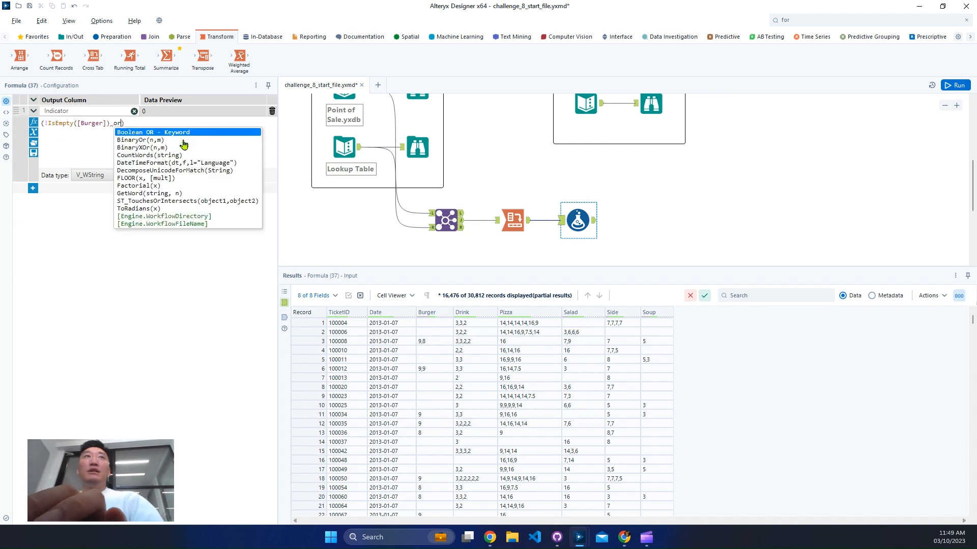
text( !ism)
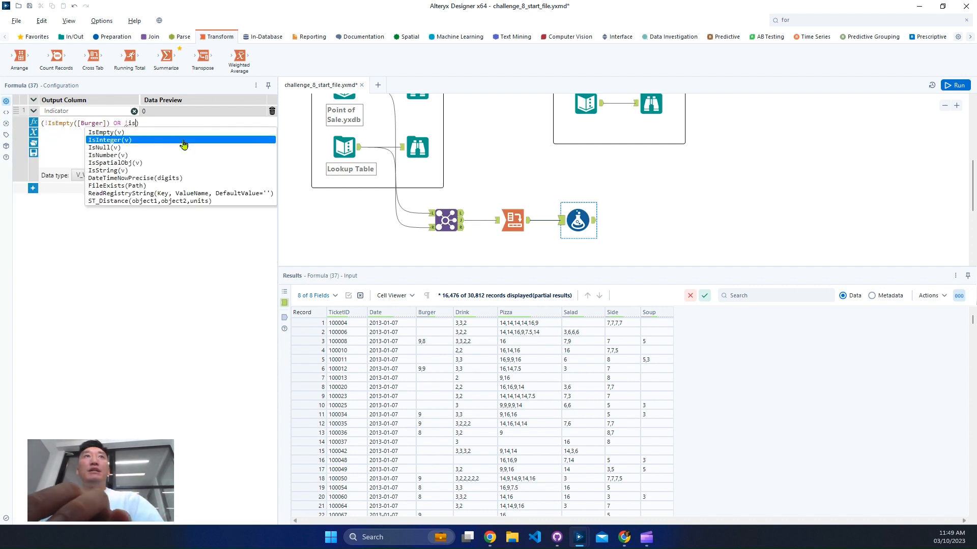
key(BackSpace)
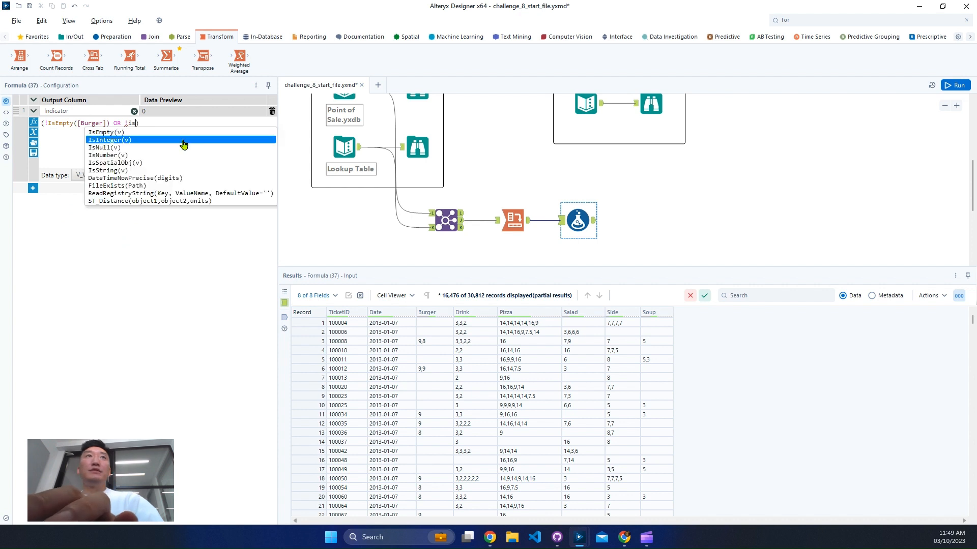
text(em)
key(Return)
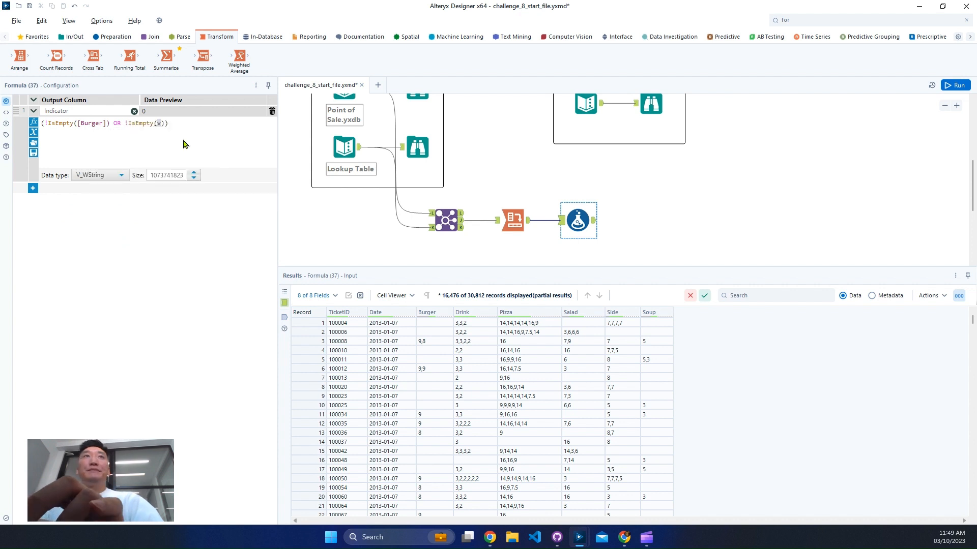
text([P)
key(Return)
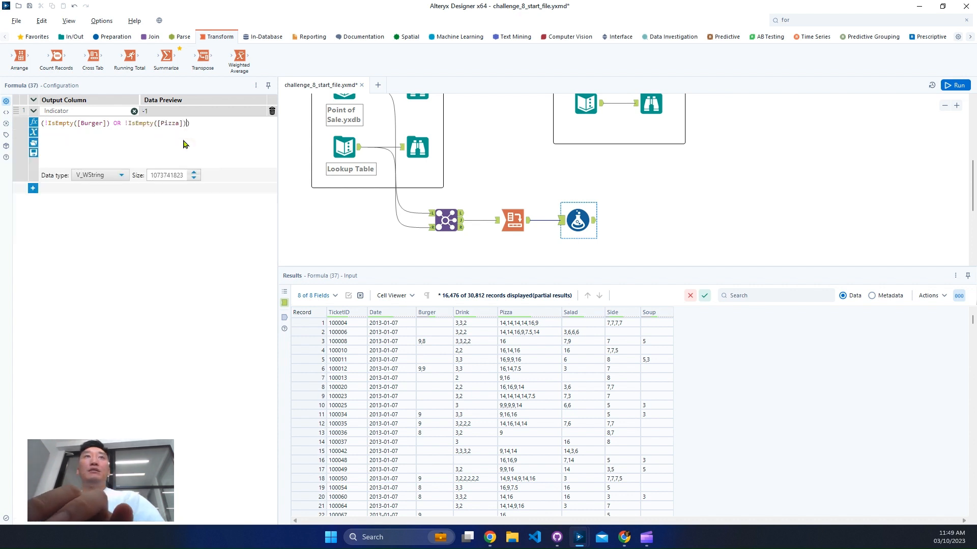
key(Right)
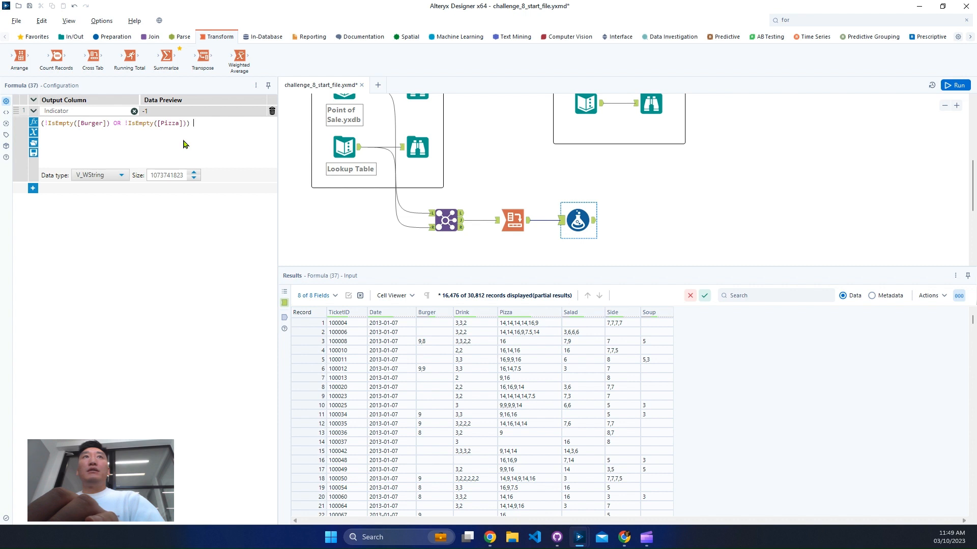
- Add AND !IsEmpty([Side]) after the parenthesized Burger or Pizza condition
text(and)
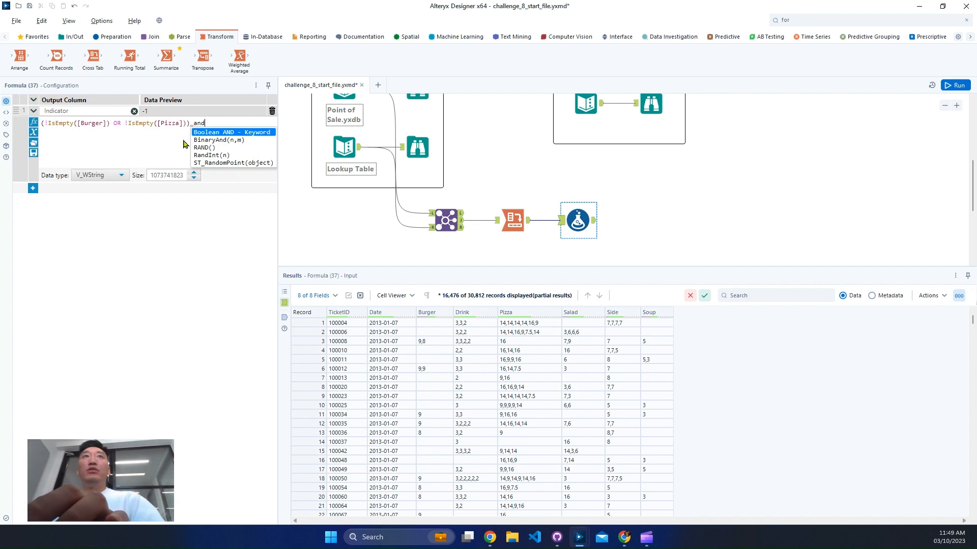
key(Return)
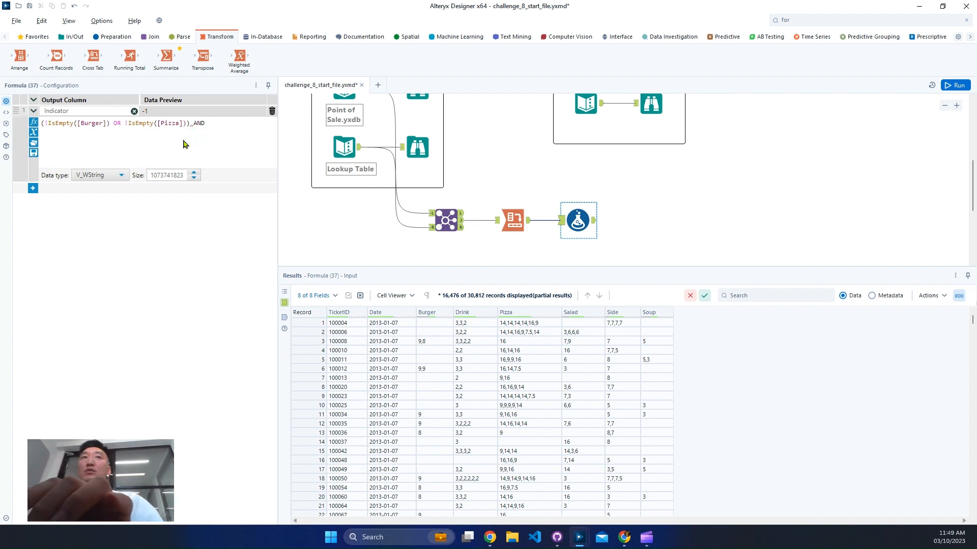
text(!ism)
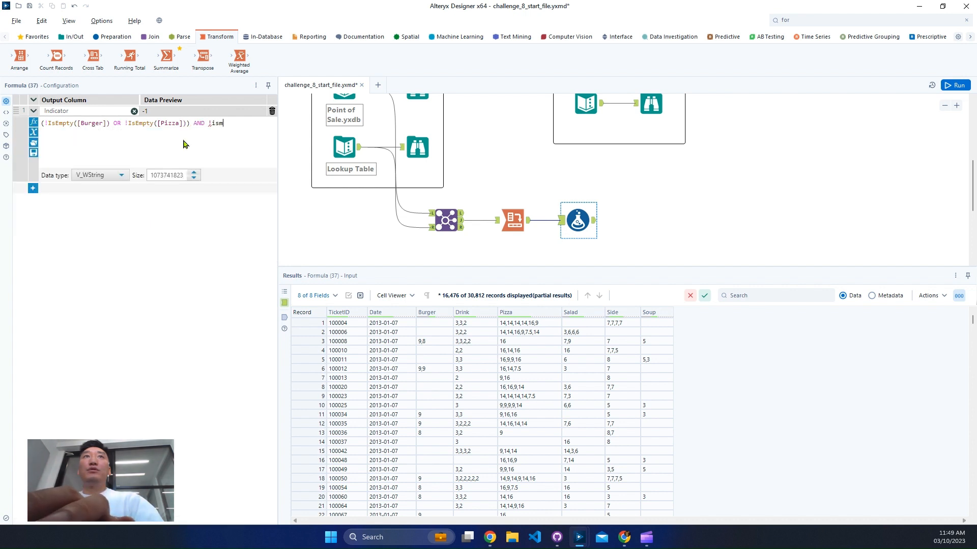
key(Return)
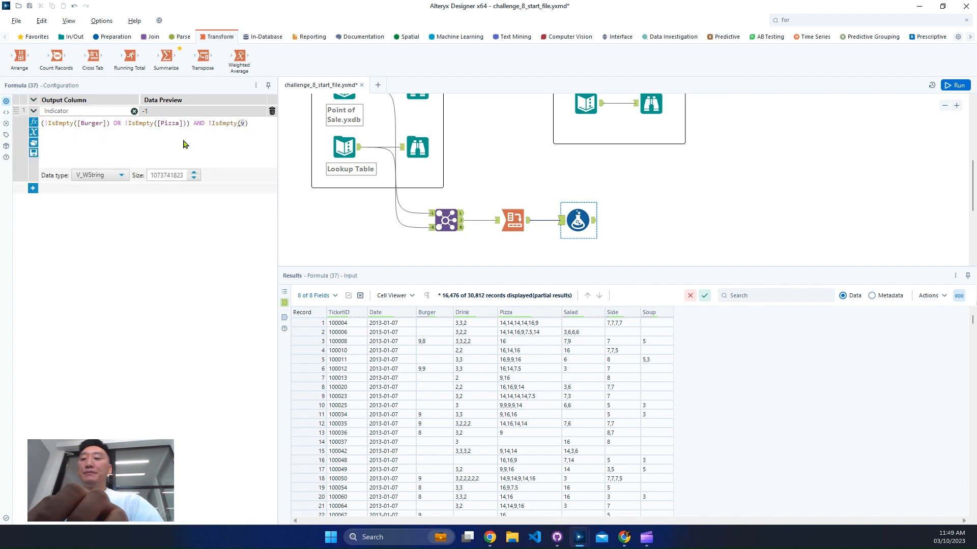
text(s)
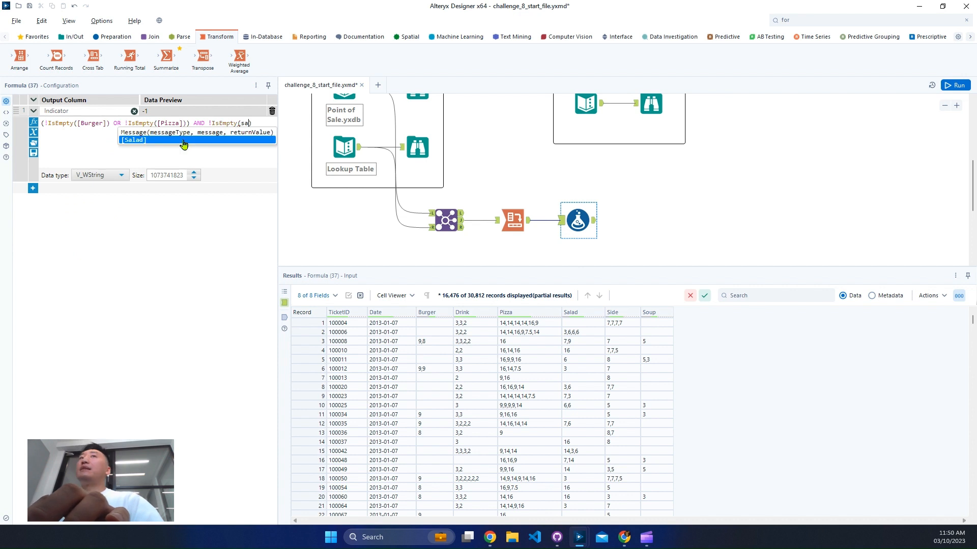
key(BackSpace)
text([Side])
key(Return)
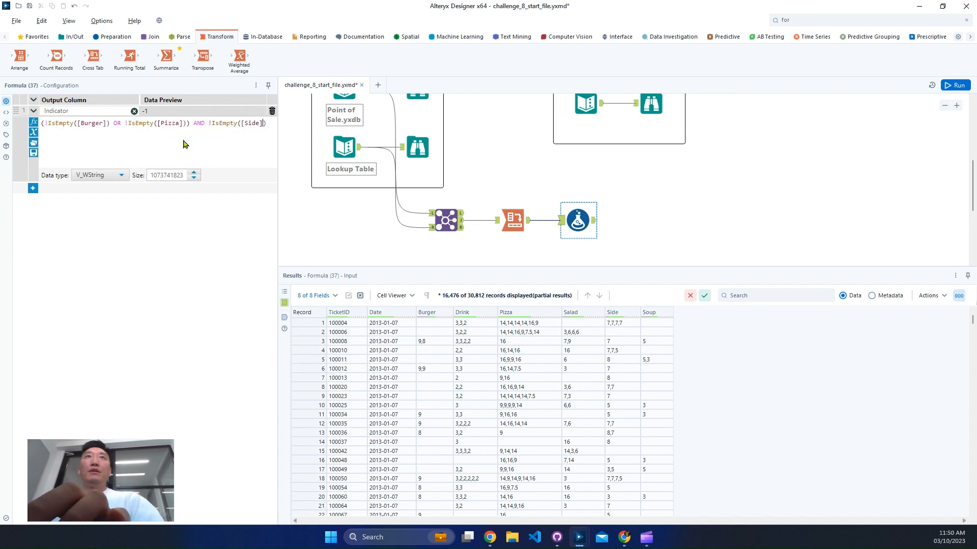
- Append AND !IsEmpty([Drink]) to the end of the Indicator expression
text(AND)
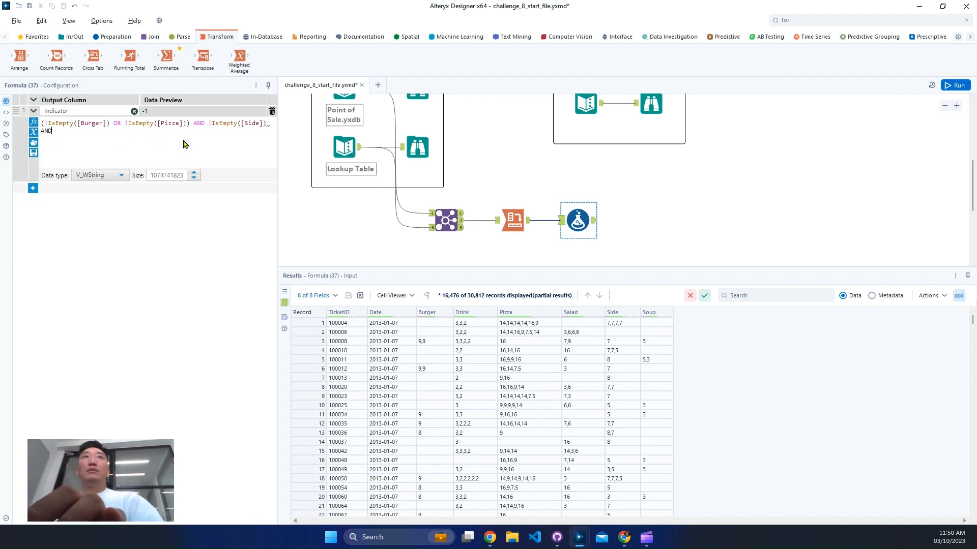
text( !is)
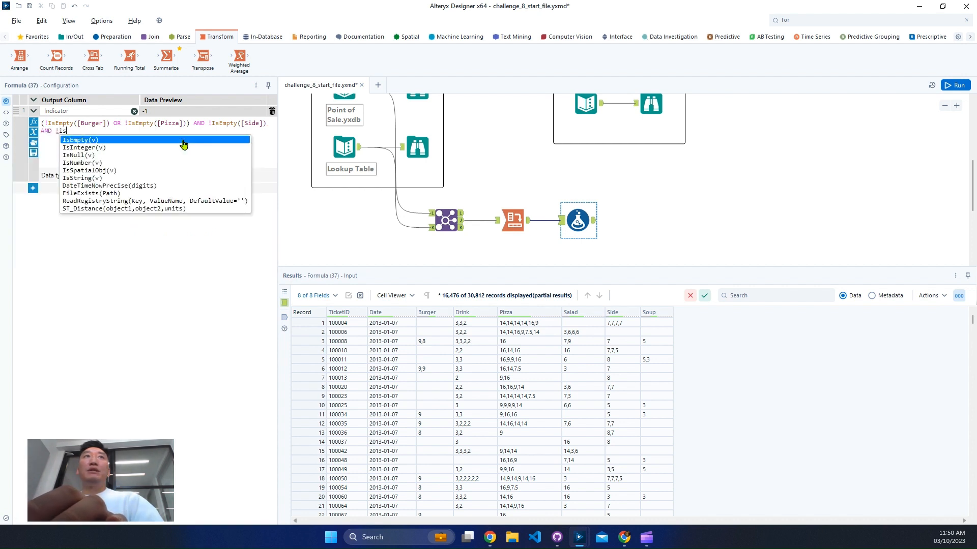
click(183, 140)
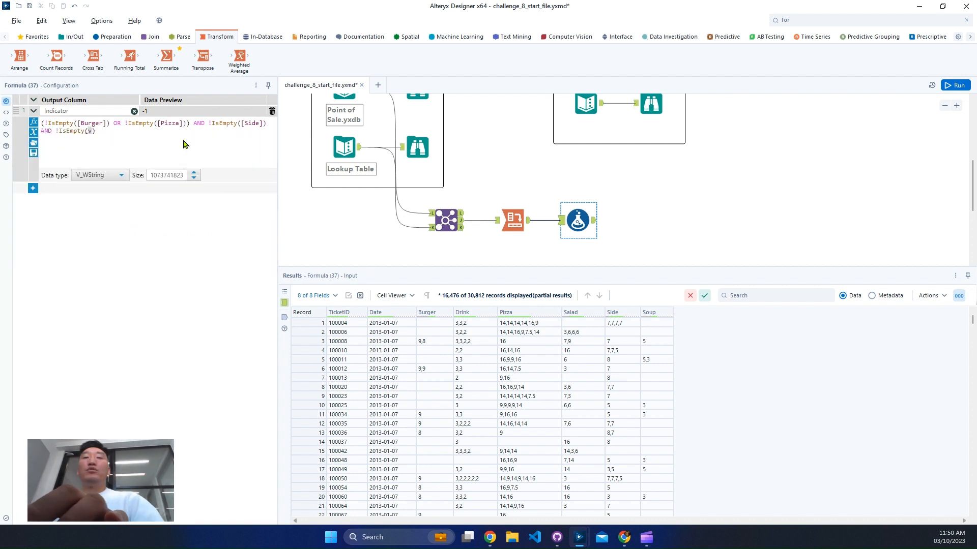
text([Drink])
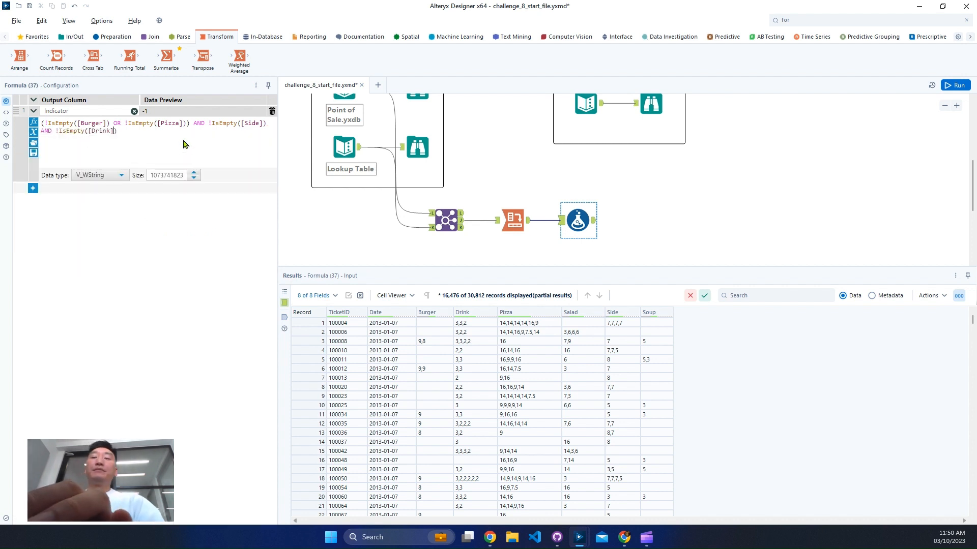
- Set the data type of the Indicator column to Byte
click(97, 175)
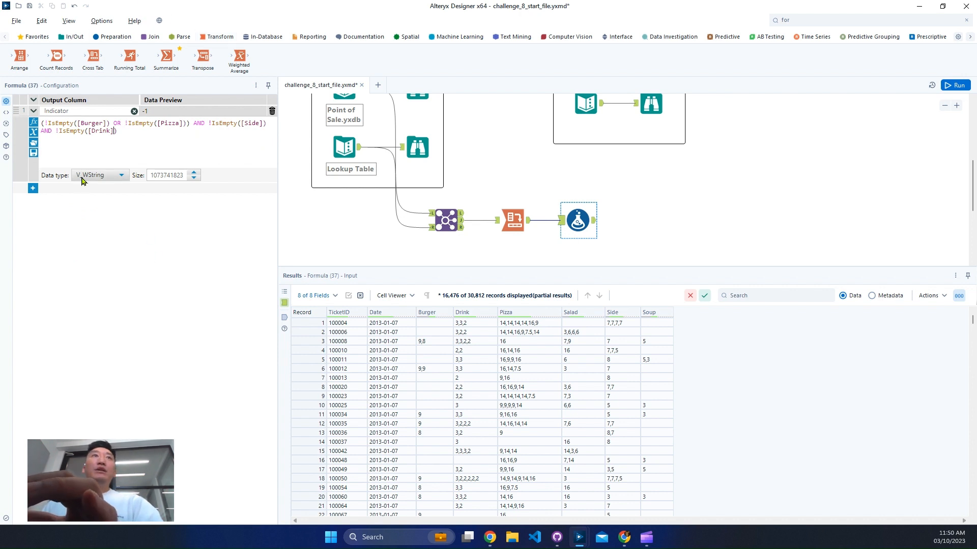
scroll(110, 228, up, 1)
click(107, 205)
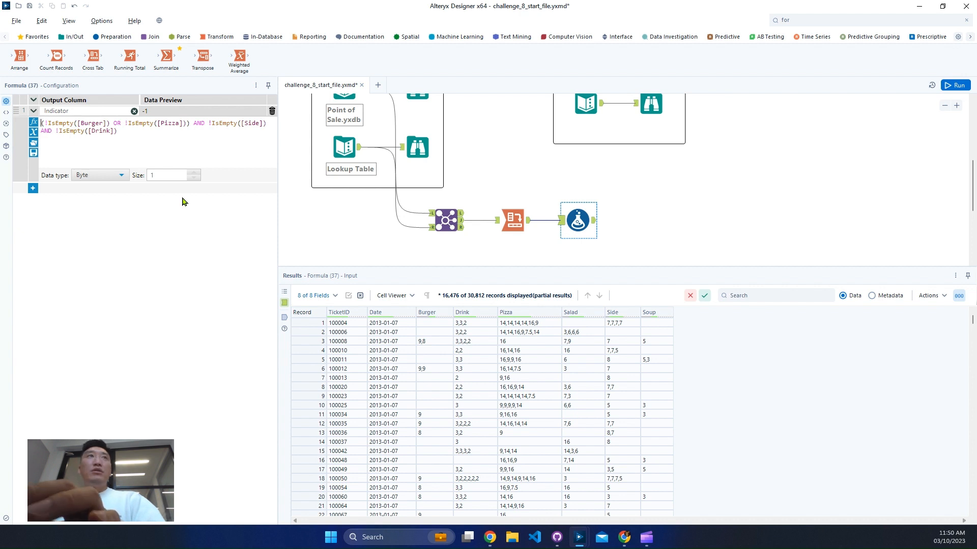
- Put IF in front of the existing condition in the Indicator expression, without the autocomplete template text
text(if)
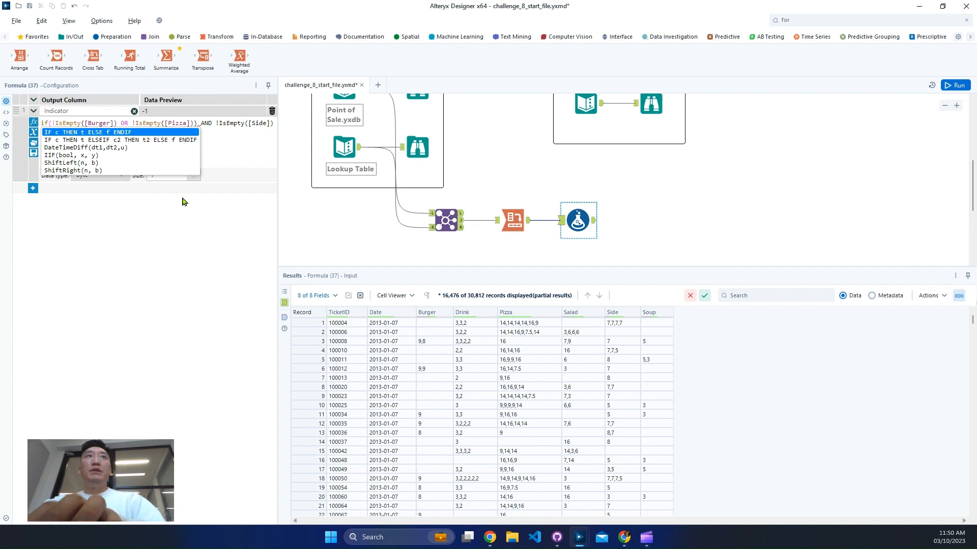
key(BackSpace)
key(BackSpace)
text(if)
key(Return)
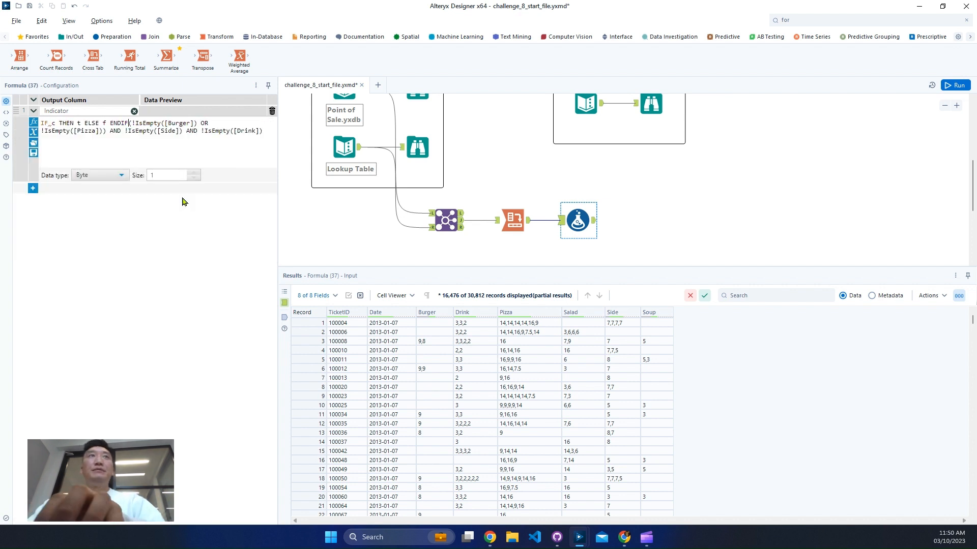
key(ctrl+z)
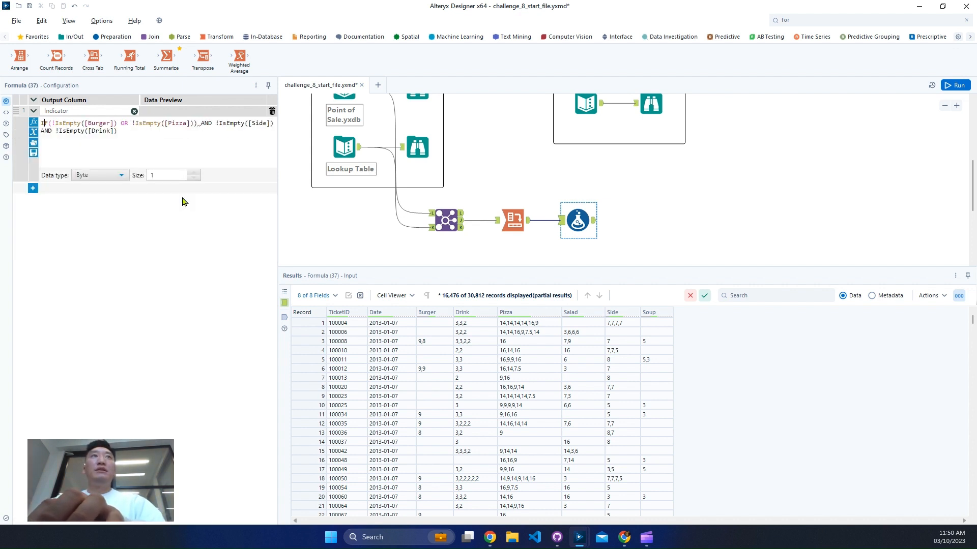
key(Return)
key(BackSpace)
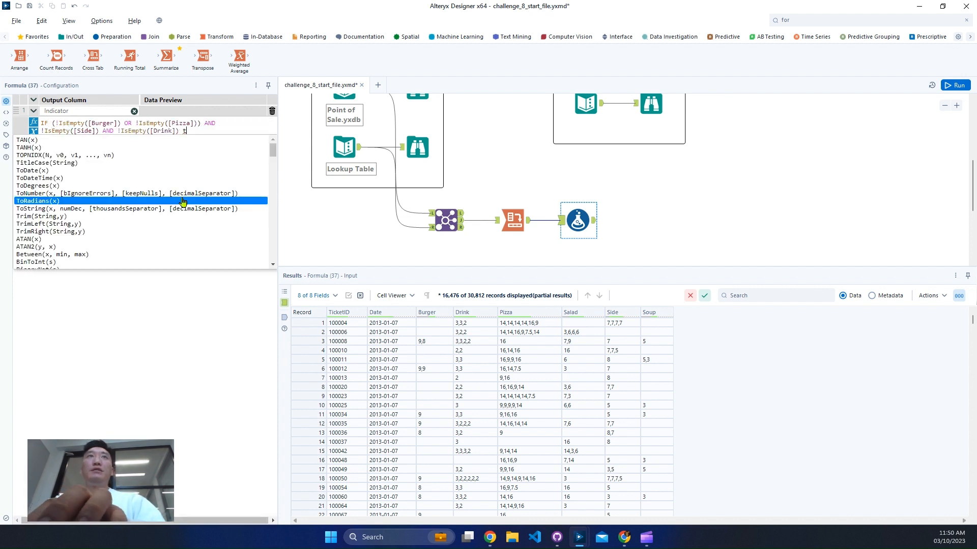
- Complete the IF statement after the condition with THEN 1, ELSE 0 and ENDIF on separate lines
key(BackSpace)
text(THE)
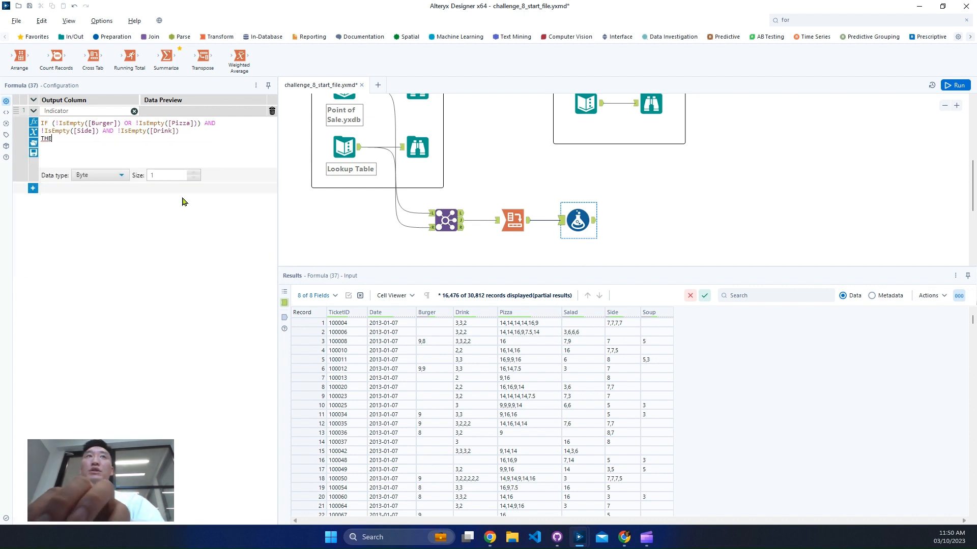
text(N 1)
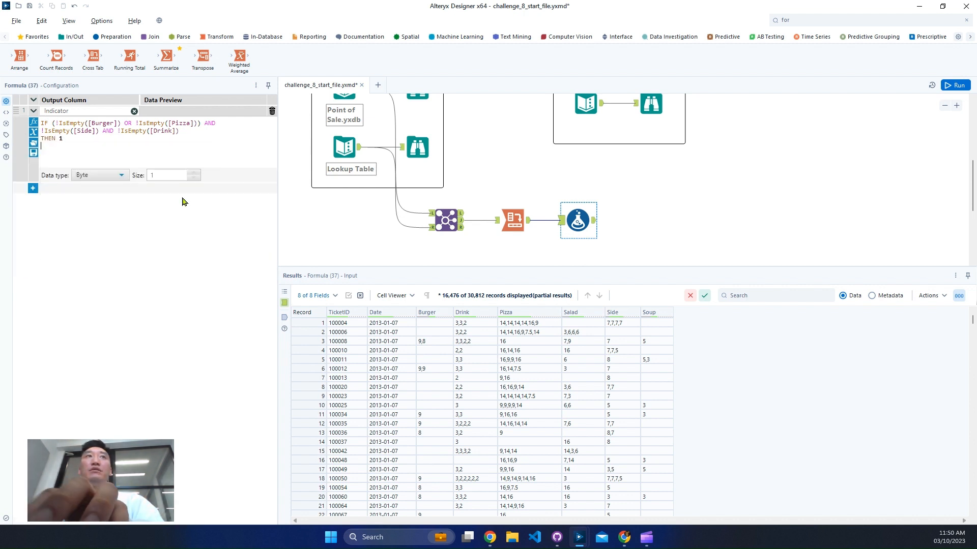
key(Return)
text(ELS)
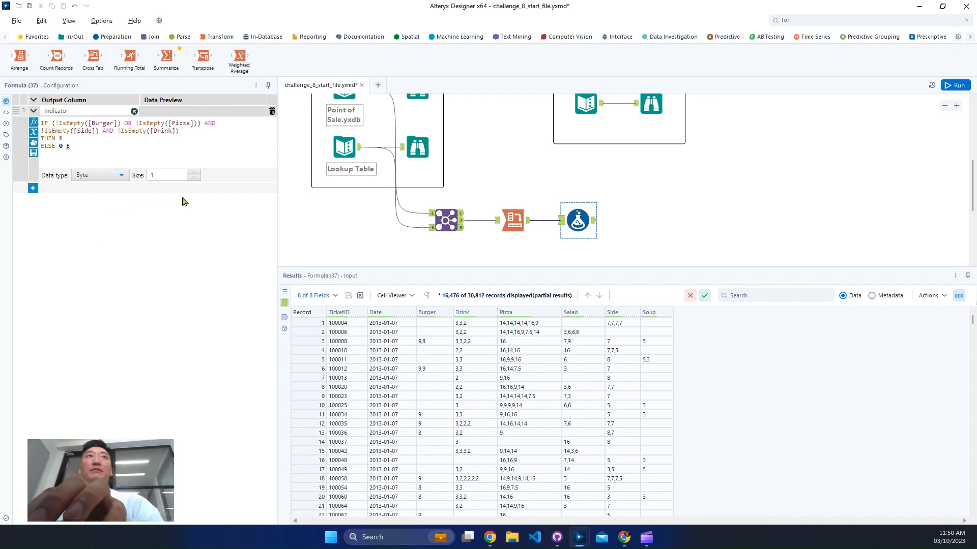
text(E 0 E)
key(BackSpace)
text(NDIF)
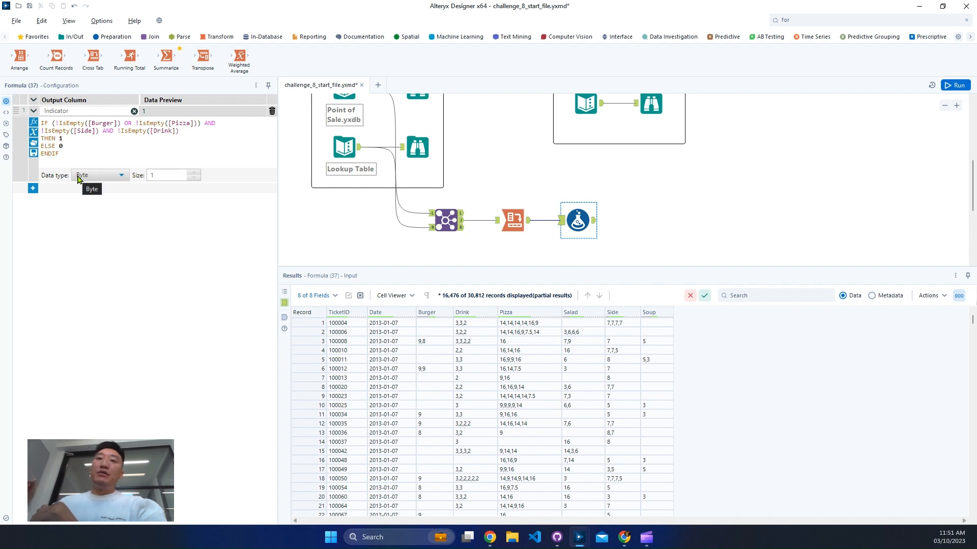
- Run the workflow with the new Indicator formula and select the Cross Tab tool
click(955, 85)
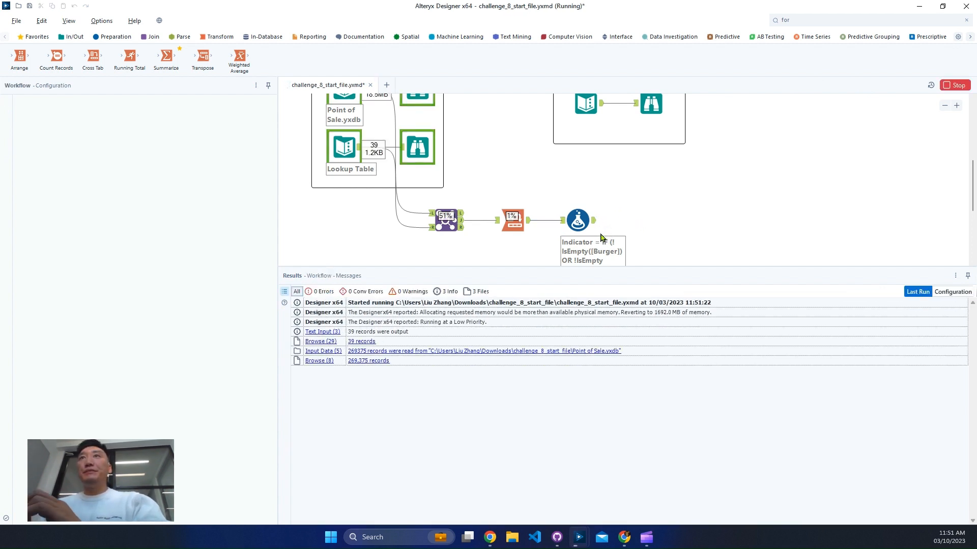
click(516, 227)
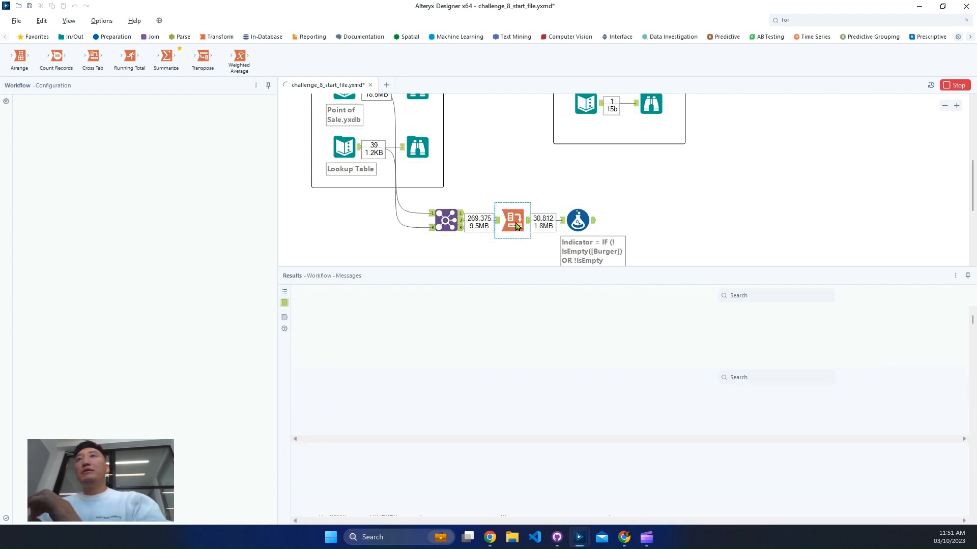
- Examine the Formula tool's output, comparing the Indicator values with the Burger, Drink, Pizza and Side columns of individual tickets
click(579, 223)
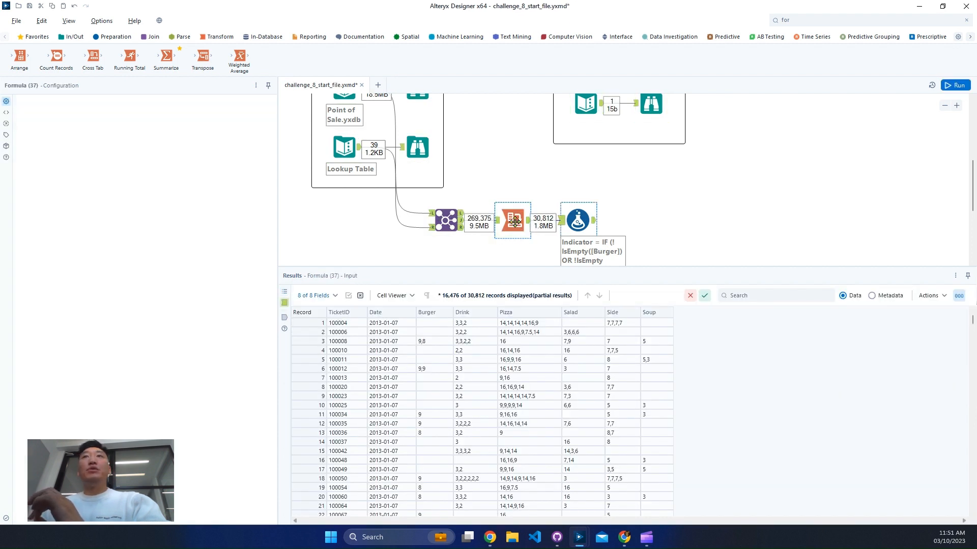
click(594, 221)
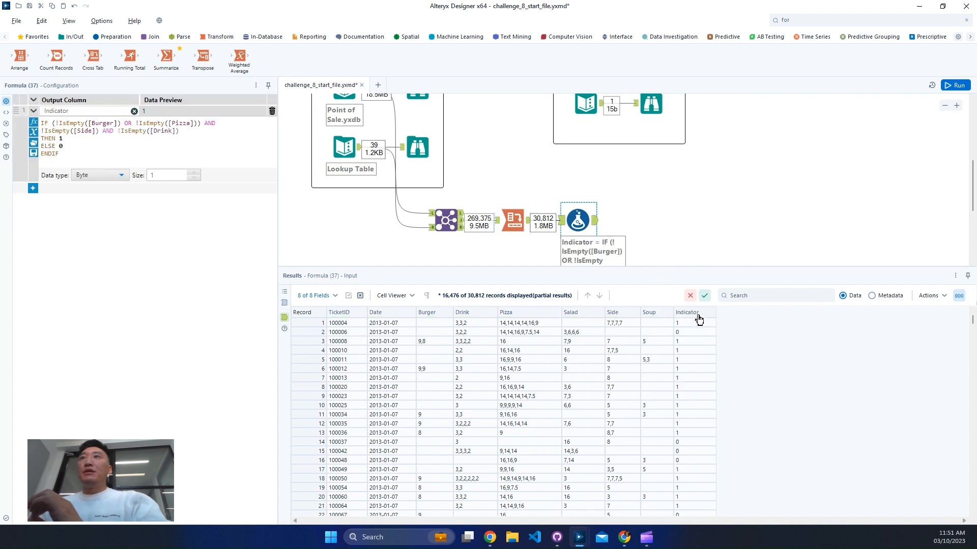
click(301, 333)
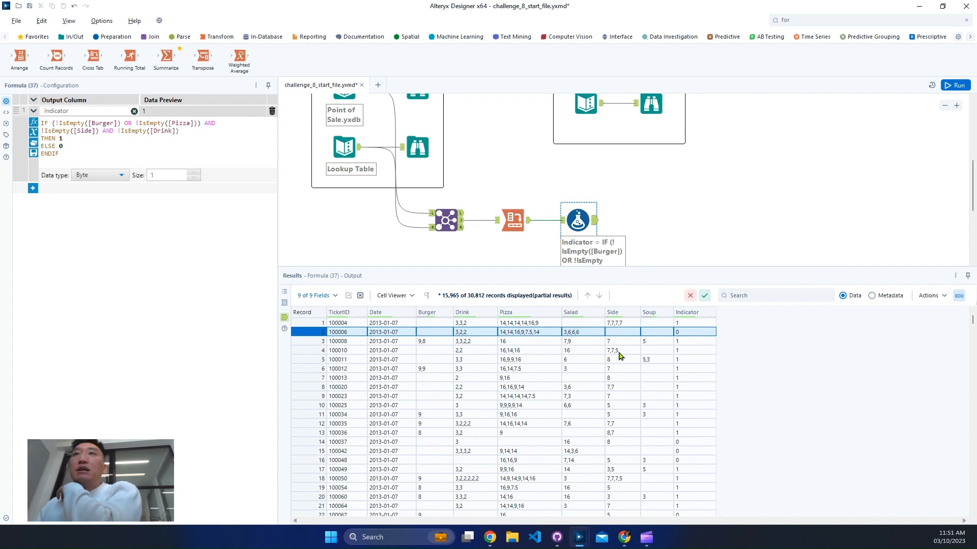
drag(622, 351, 621, 406)
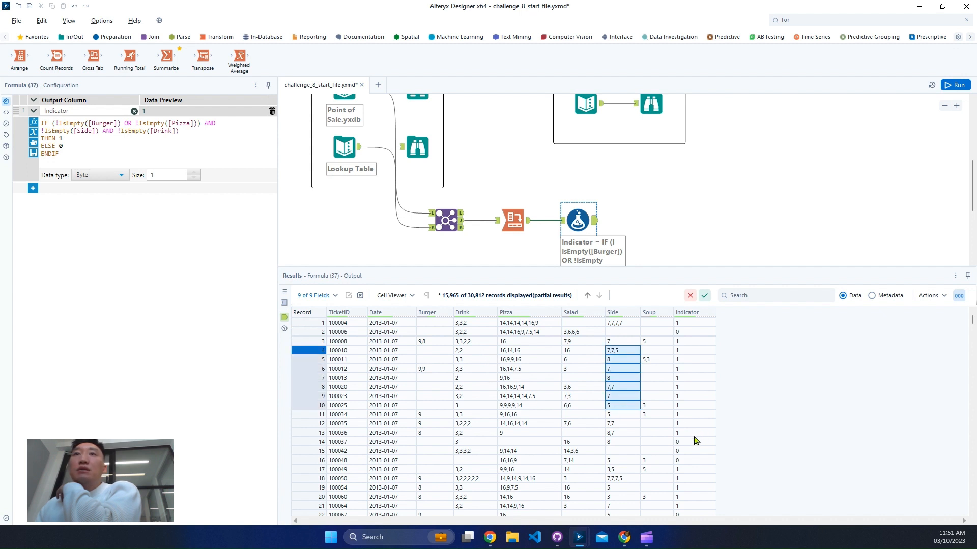
click(670, 442)
drag(310, 442, 311, 459)
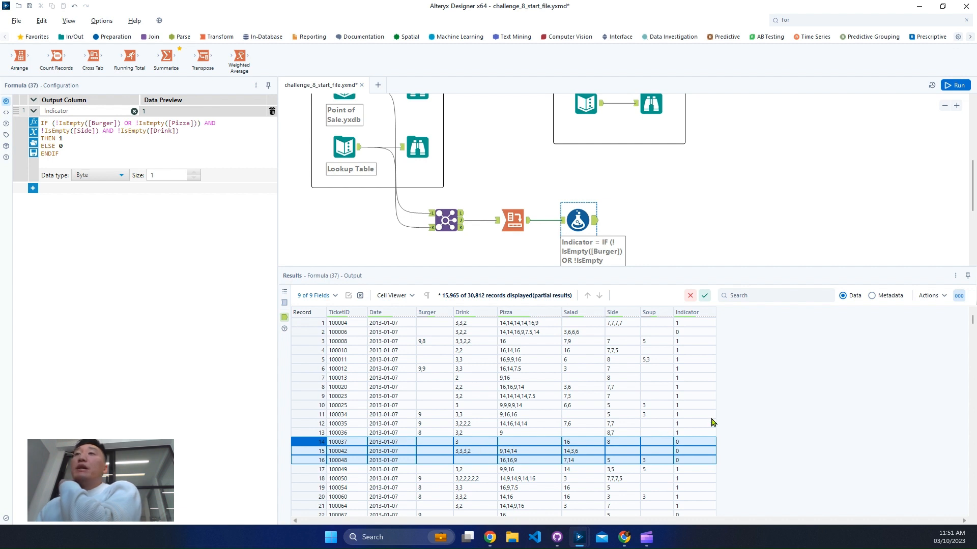
scroll(705, 411, down, 2)
scroll(705, 411, down, 2)
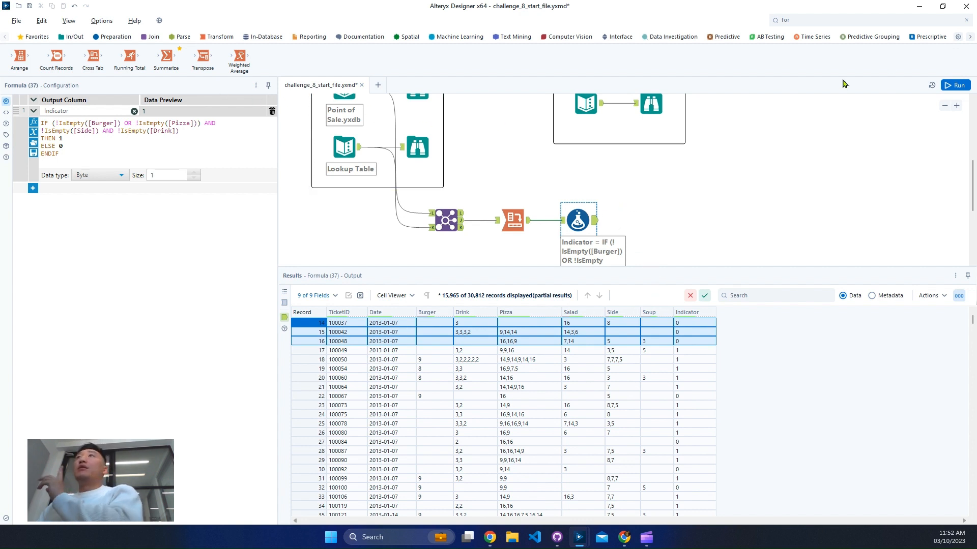
- Search for the Filter tool and place it after the Formula tool, connected to its output
click(849, 20)
text(fi)
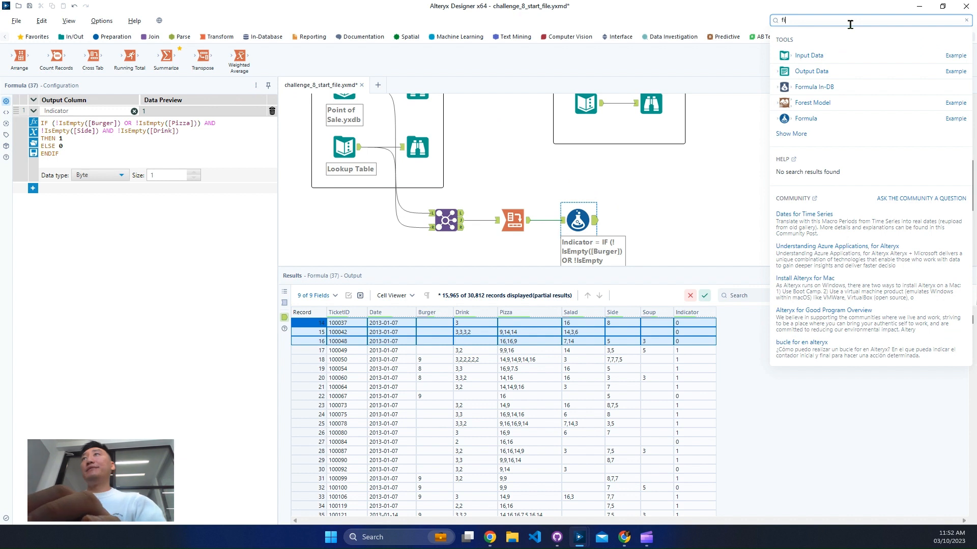
text(l)
drag(843, 72, 651, 219)
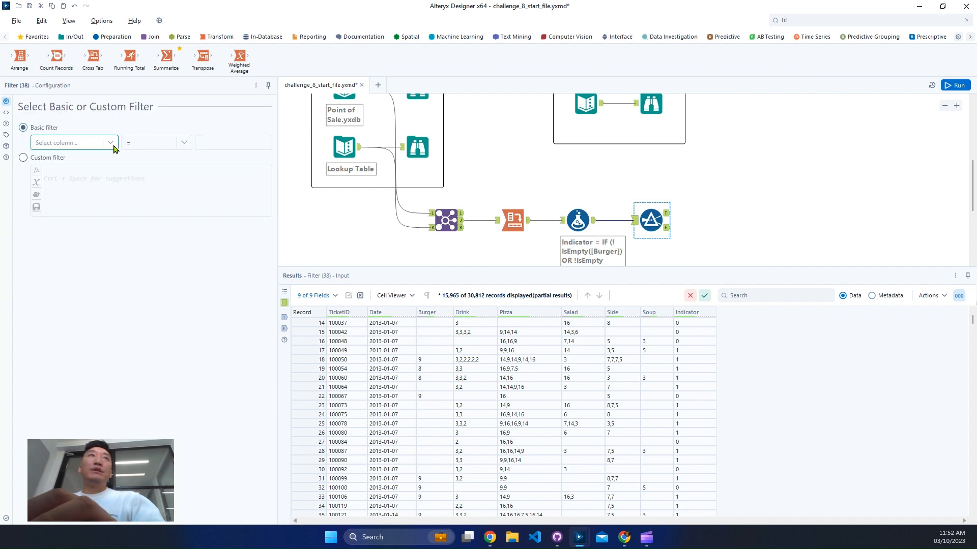
- Configure a basic filter that keeps records with Date >= the fixed date 2013-06-01
click(108, 144)
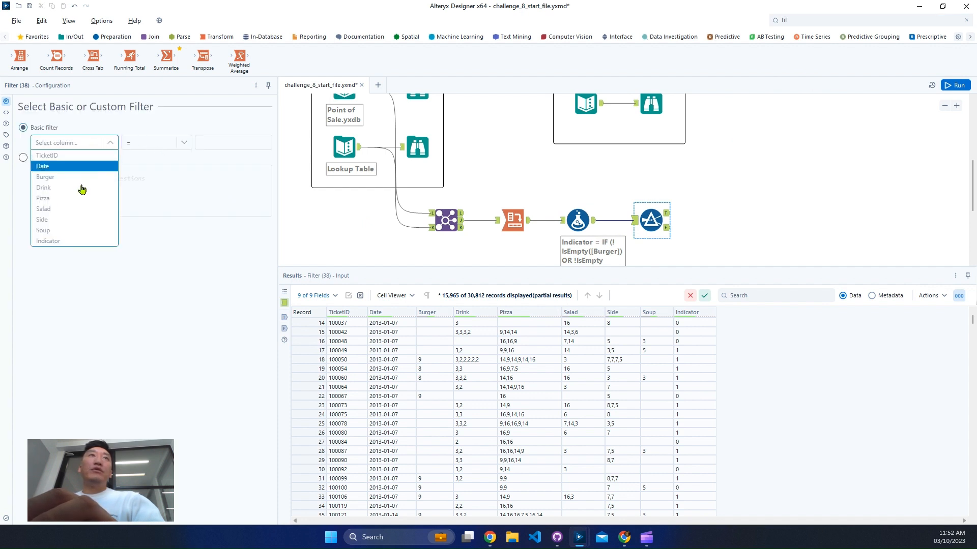
click(83, 167)
click(156, 143)
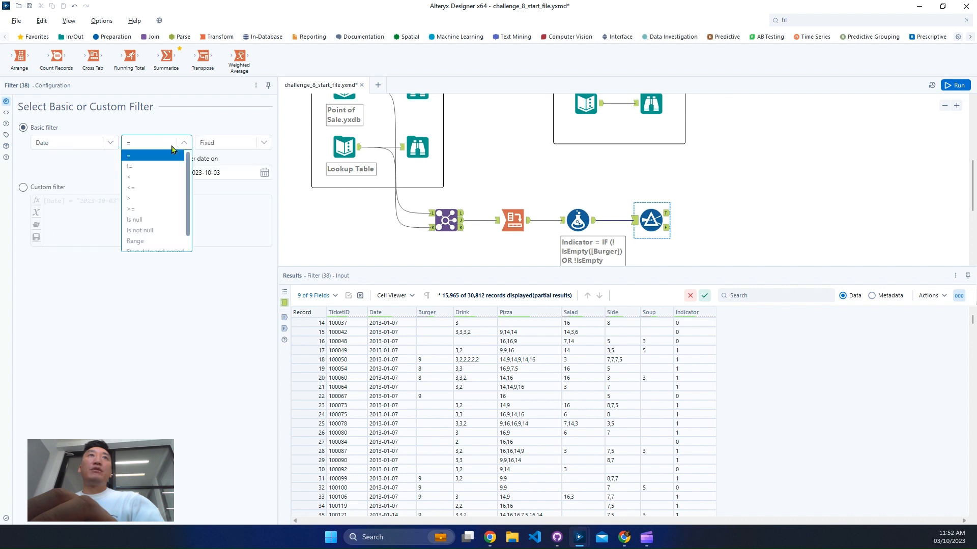
click(166, 209)
click(265, 172)
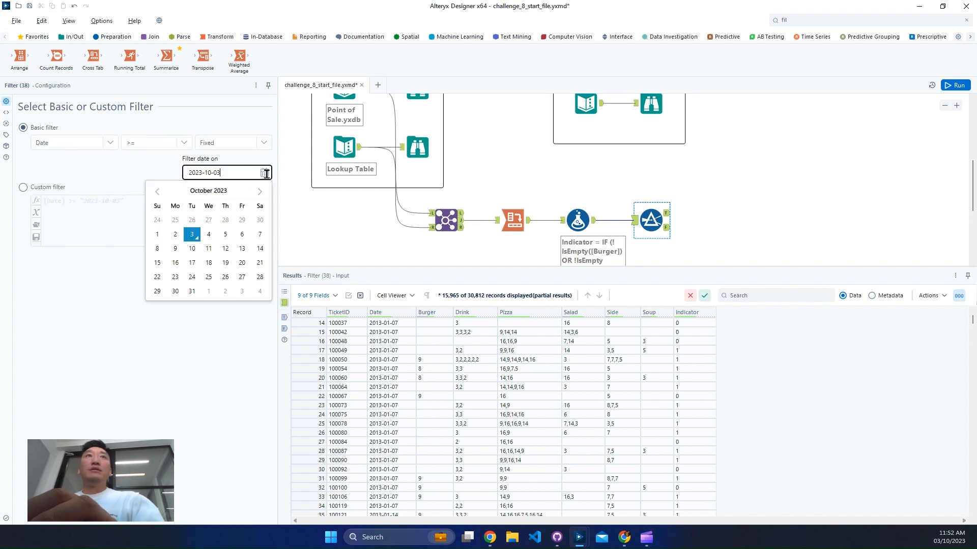
click(217, 191)
click(168, 194)
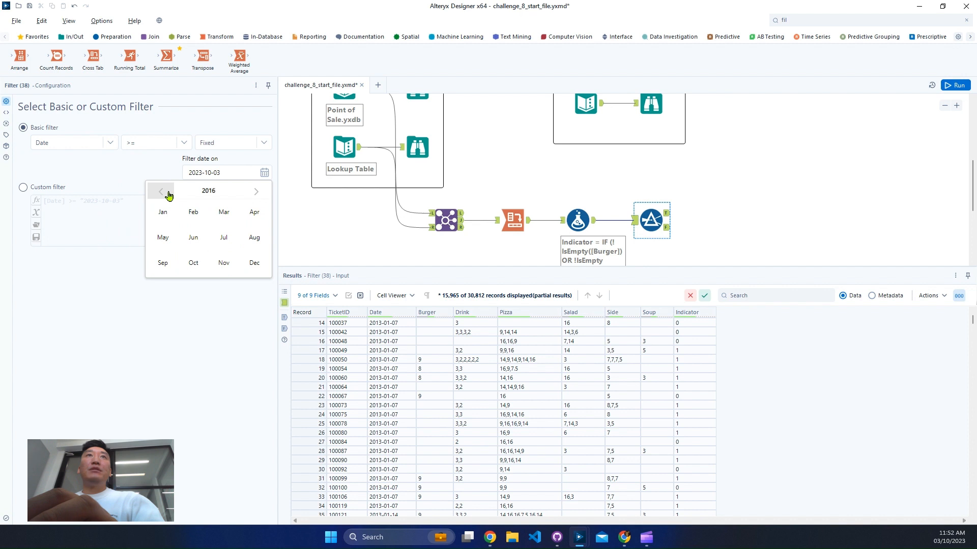
click(169, 194)
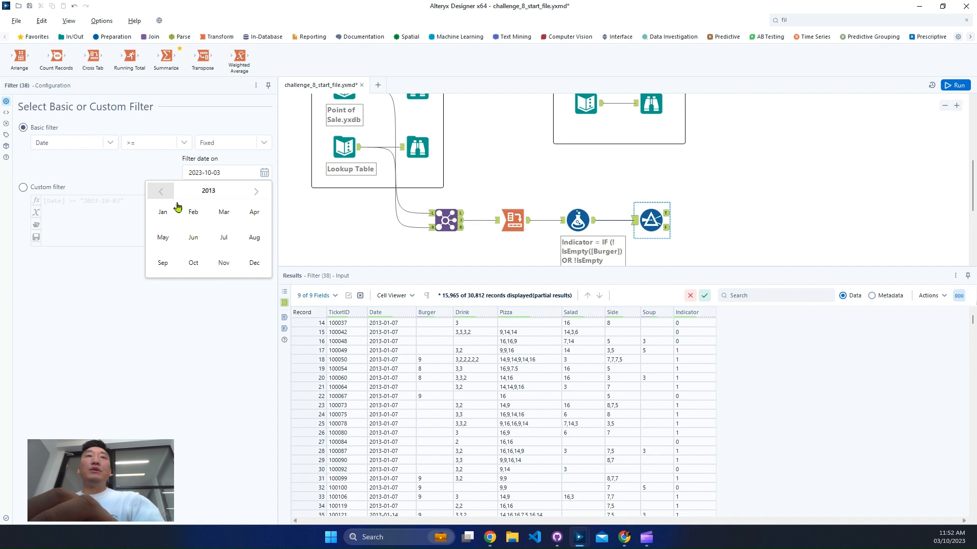
click(193, 237)
click(260, 219)
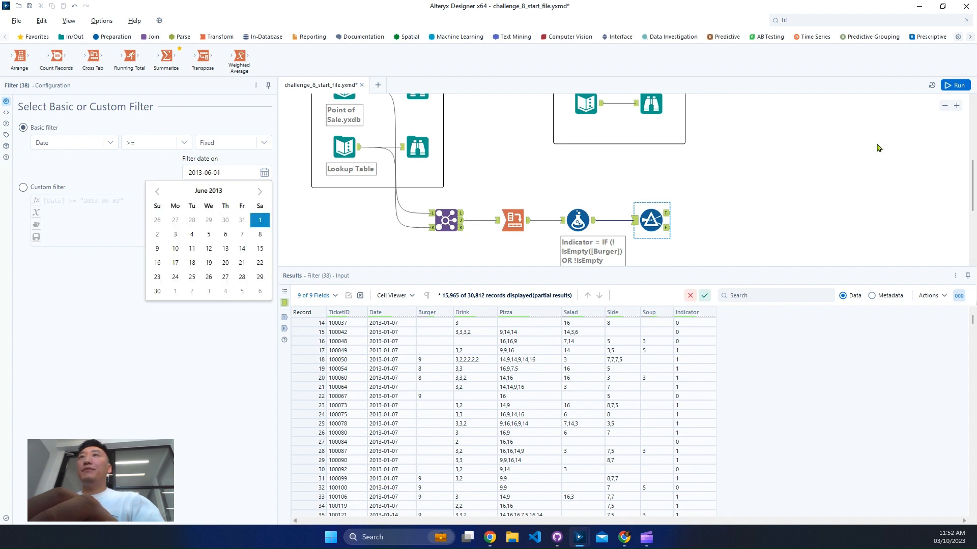
- Cache the workflow at the Join tool and run it
click(514, 216)
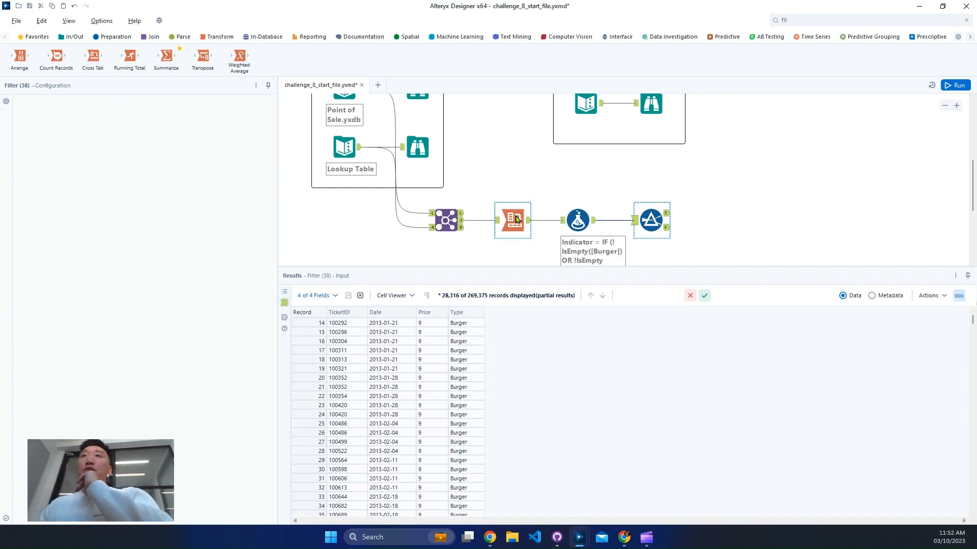
right_click(515, 220)
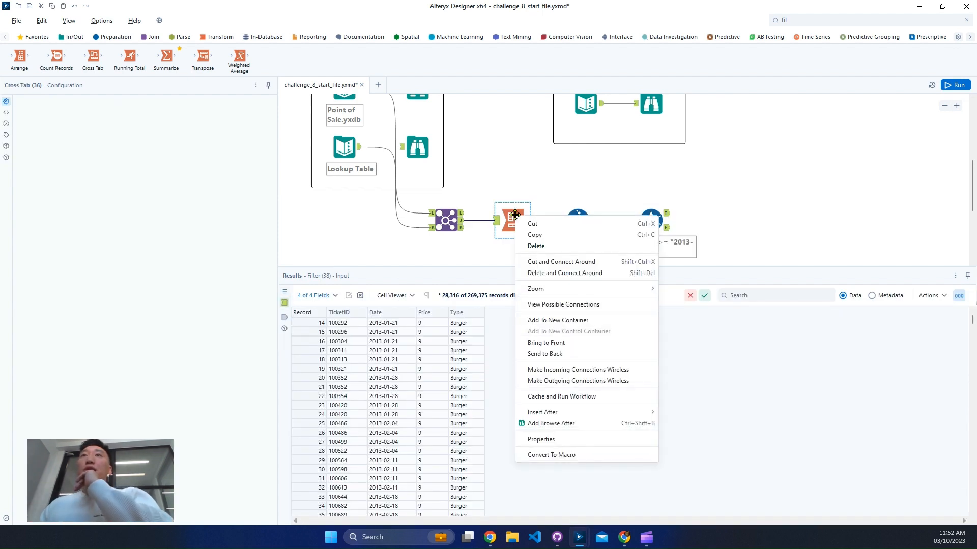
click(442, 222)
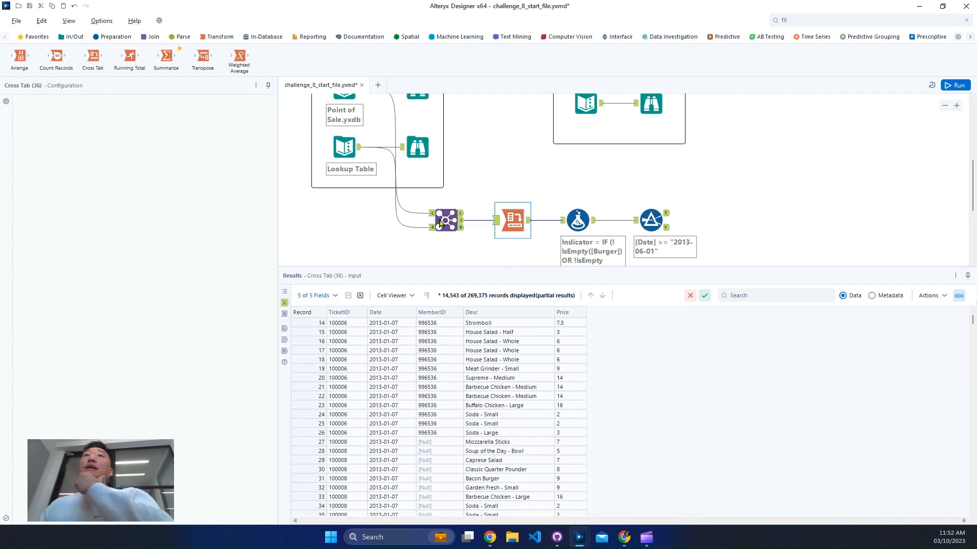
right_click(439, 221)
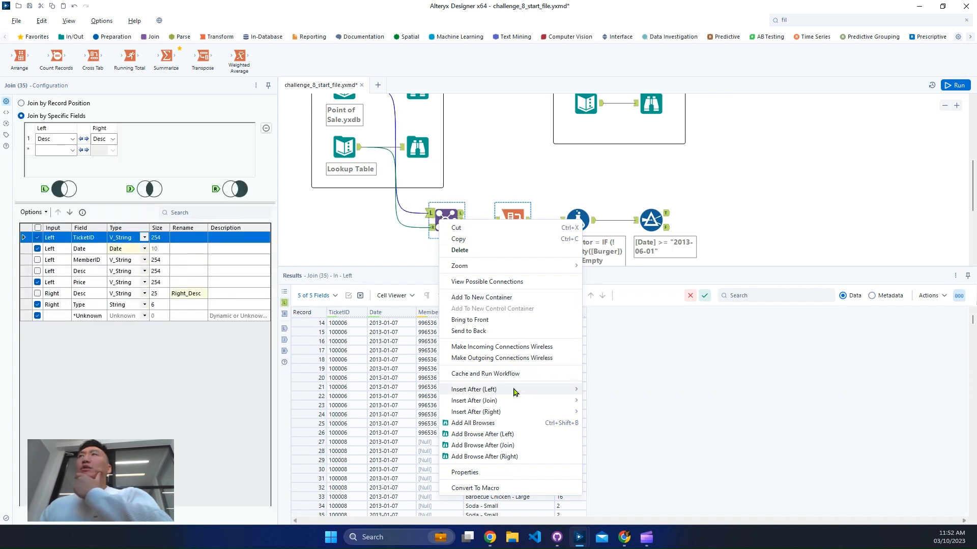
click(499, 374)
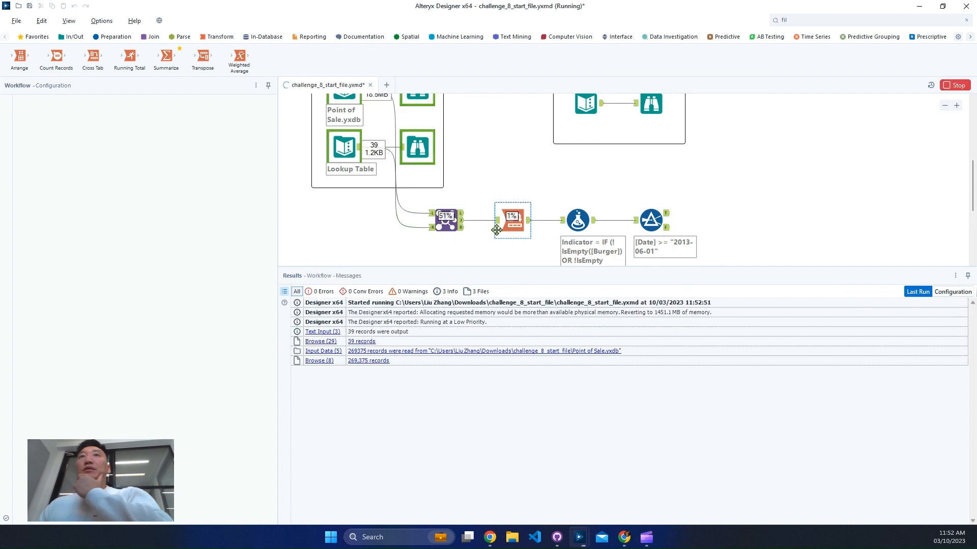
- Compare the Filter tool's True output with the expected Potential Meal Deal, Total and % values in the Output container
scroll(356, 163, up, 2)
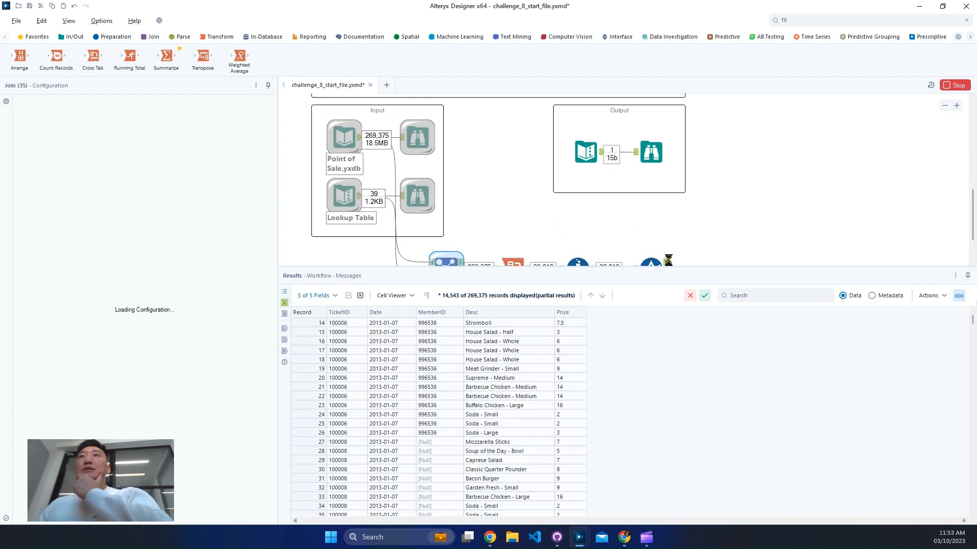
scroll(670, 264, down, 3)
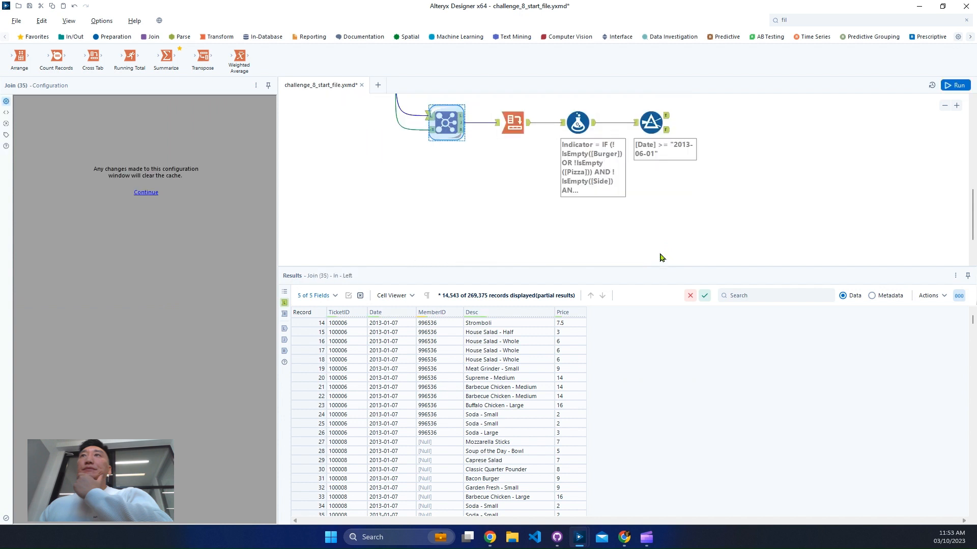
click(666, 119)
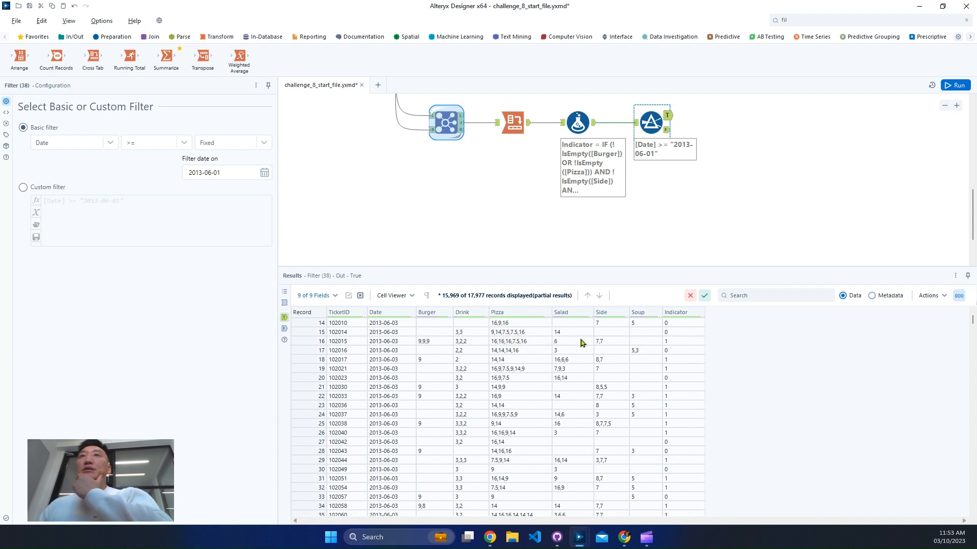
scroll(695, 188, up, 5)
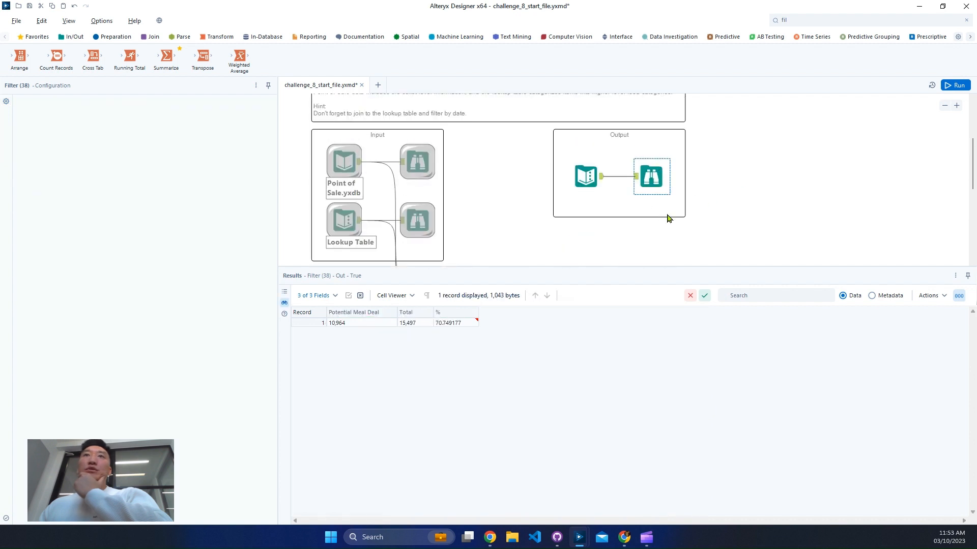
click(415, 323)
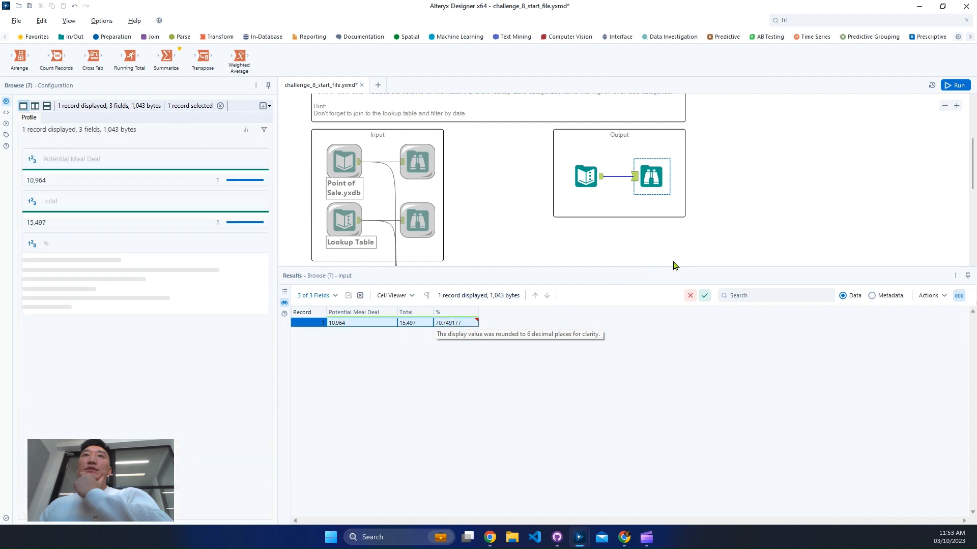
scroll(685, 258, down, 3)
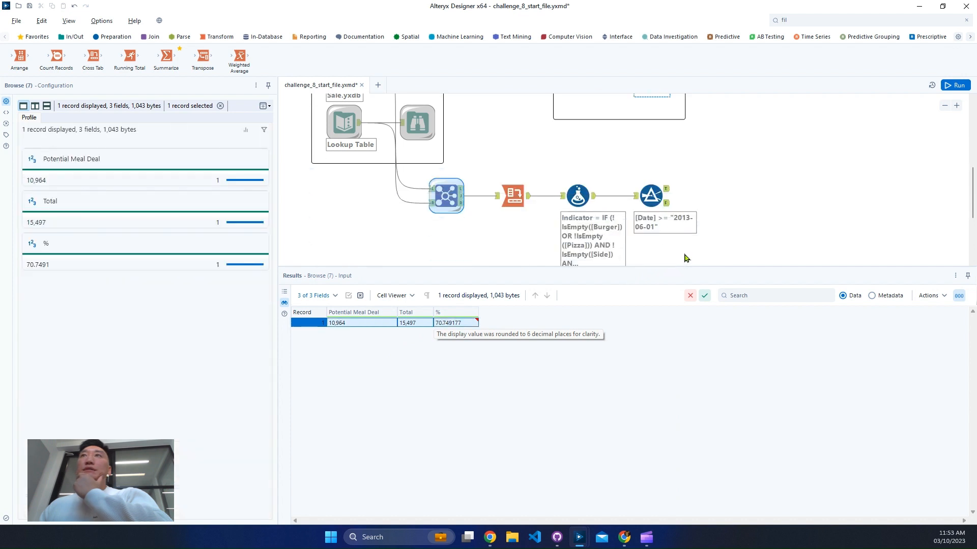
click(672, 199)
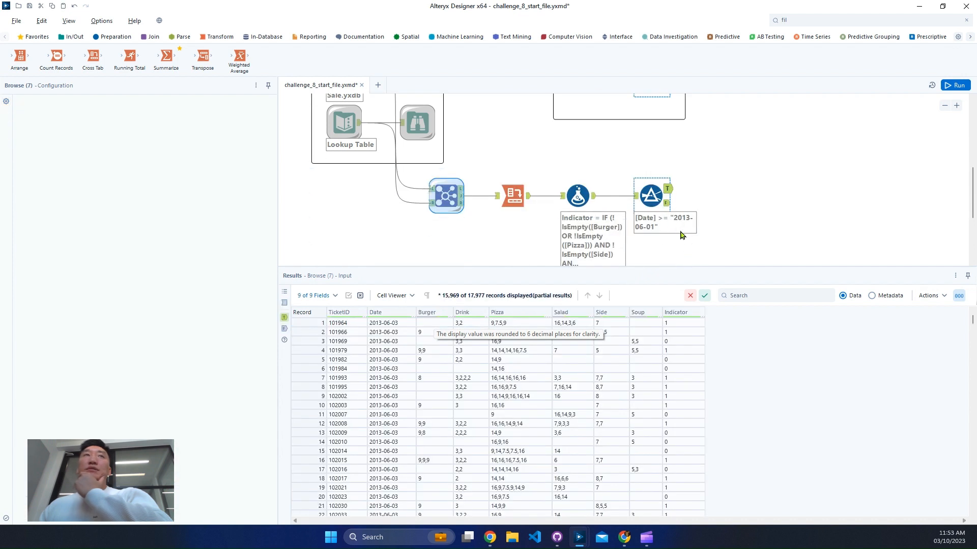
- Add a Summarize tool to the Filter's True output and sum the Indicator field
drag(166, 58, 735, 189)
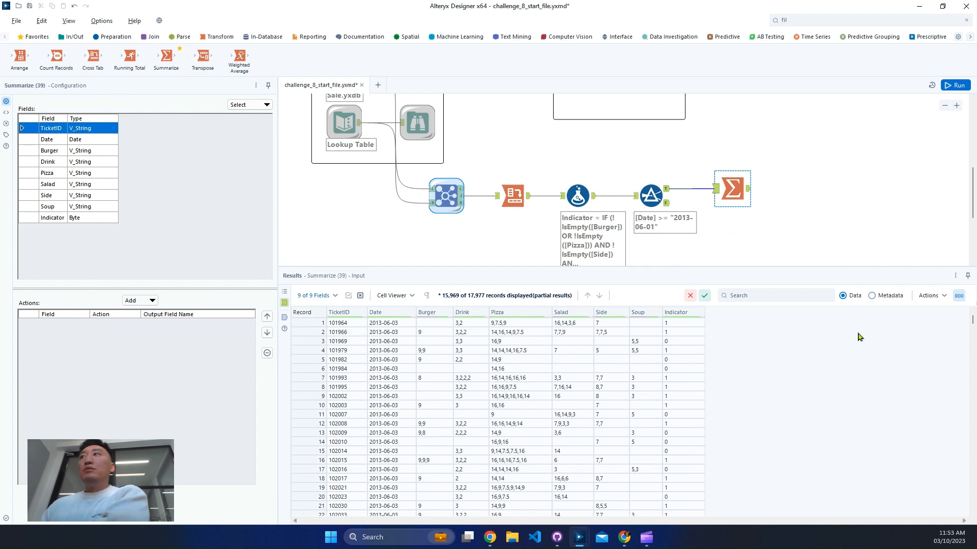
drag(972, 323, 966, 516)
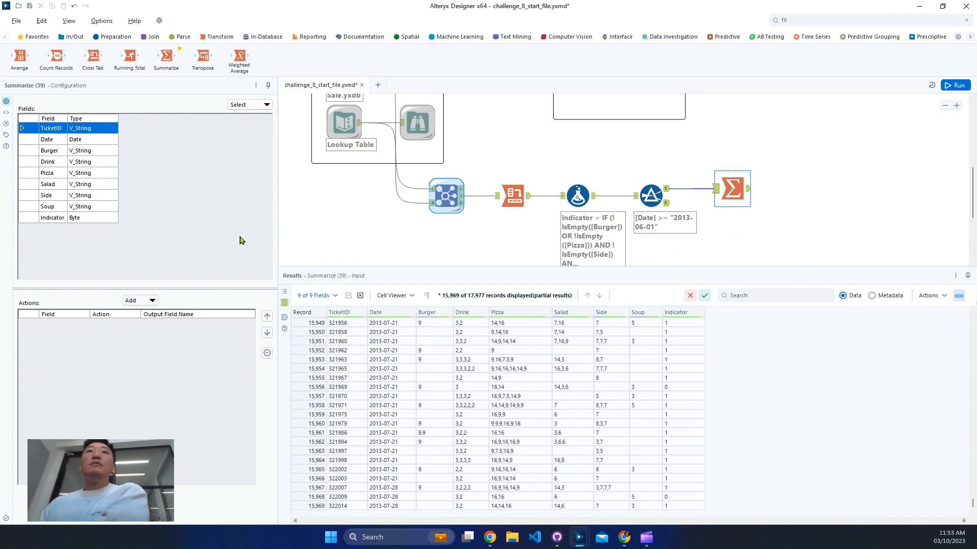
click(73, 219)
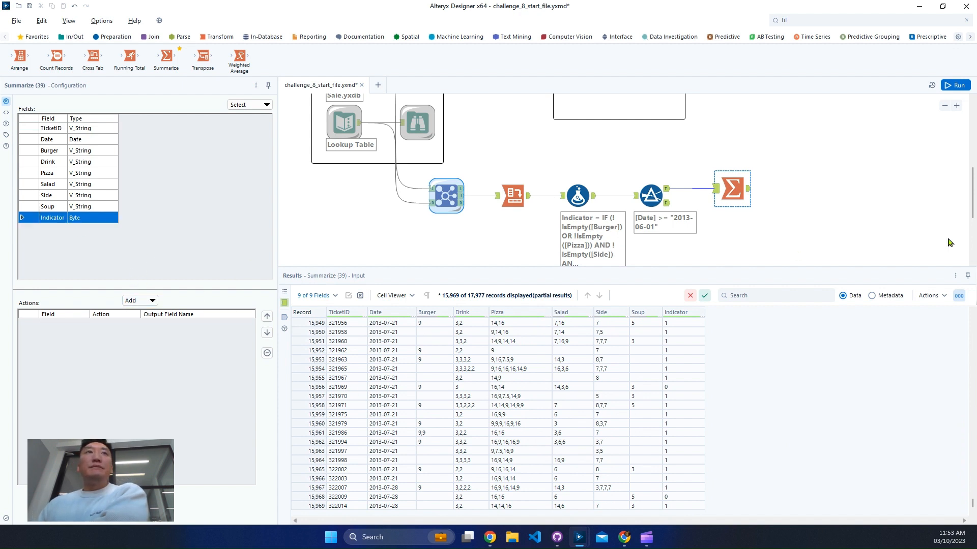
click(152, 301)
click(155, 329)
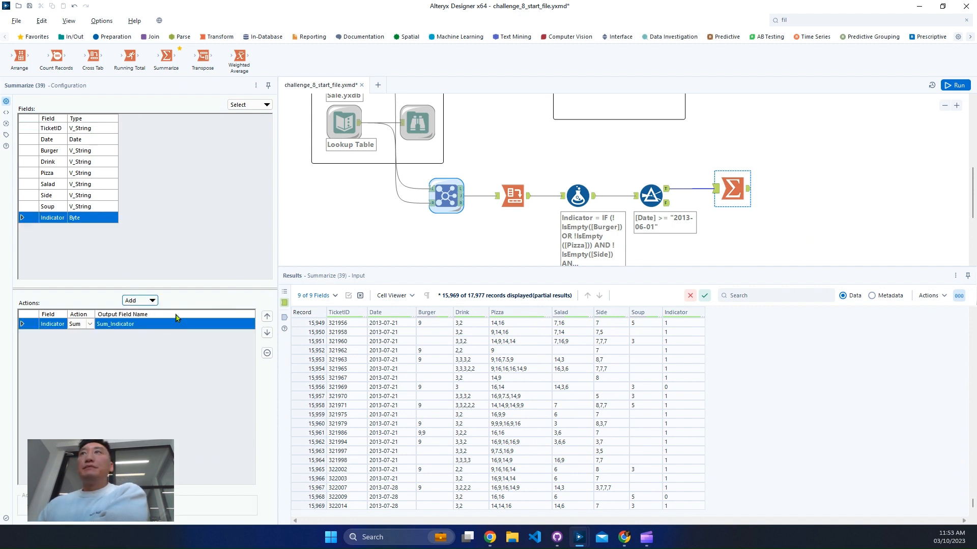
- Run the workflow to view the Summarize tool's output, and start another run
click(962, 90)
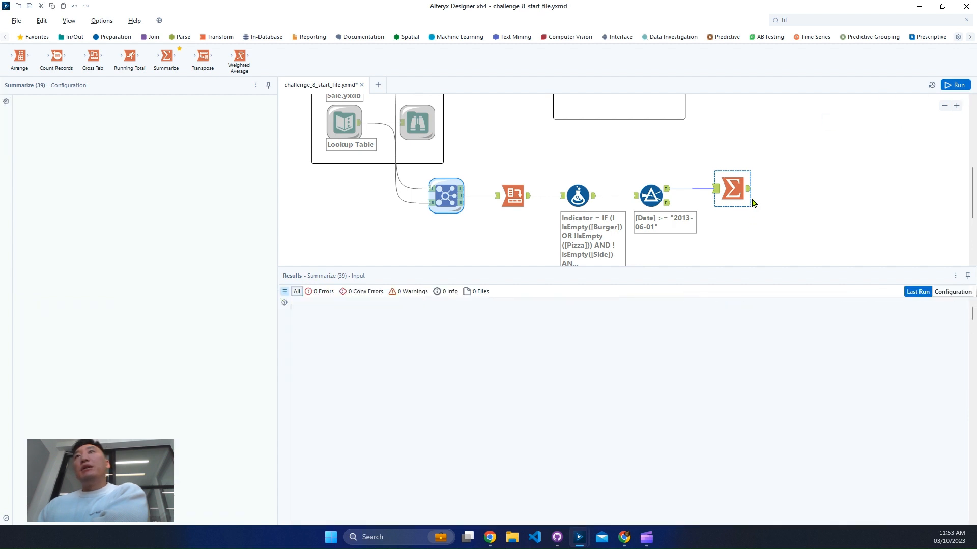
key(ctrl+r)
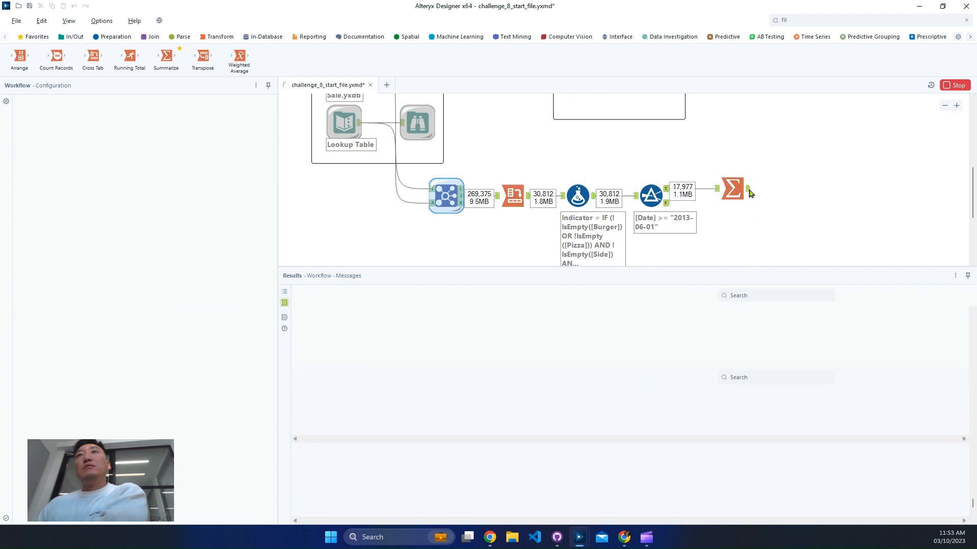
click(743, 190)
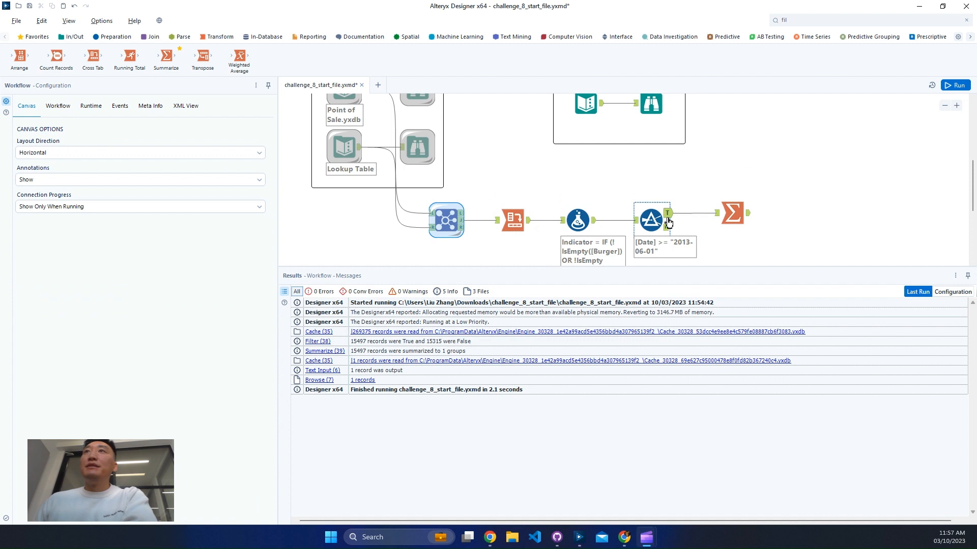
click(746, 216)
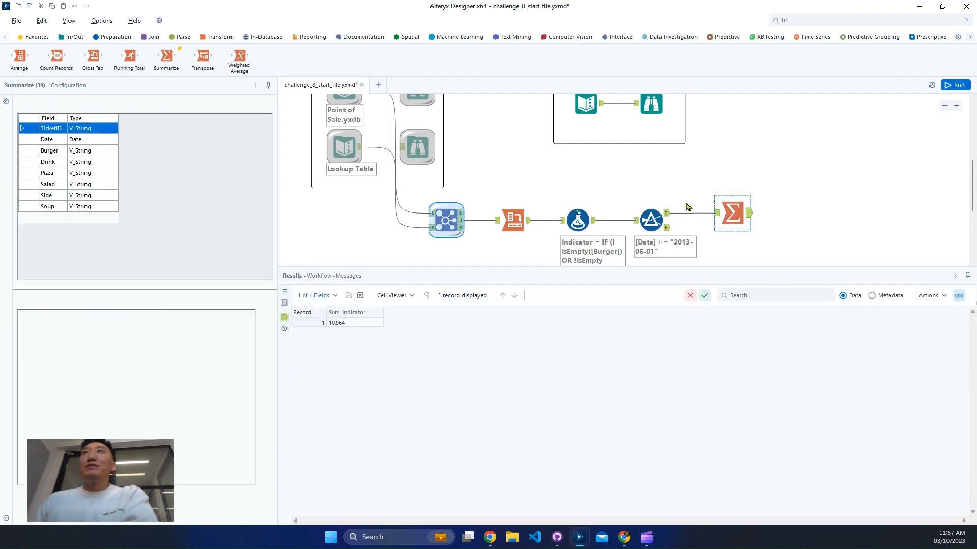
click(959, 85)
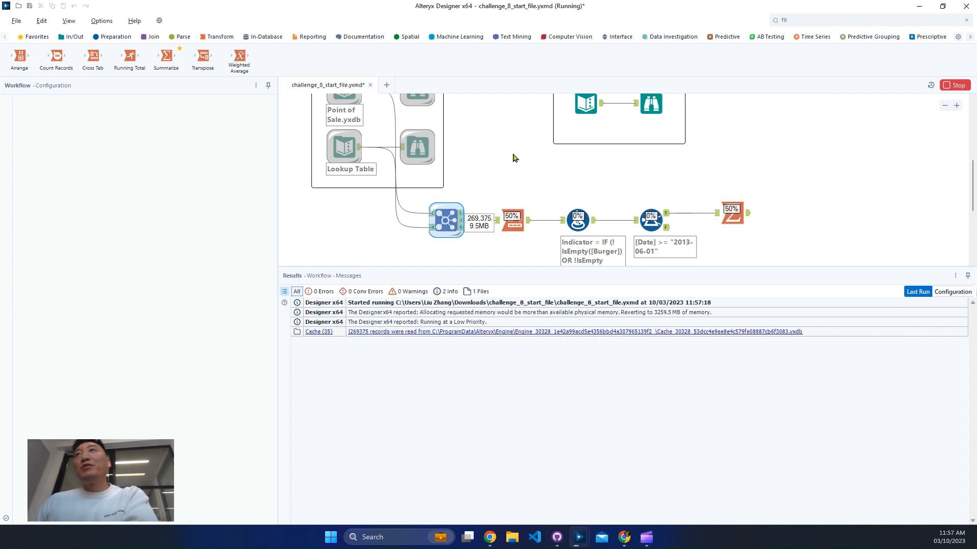
- Compare the Filter's True output and the Summarize output with the expected Potential Meal Deal and Total values in the Output container
click(670, 219)
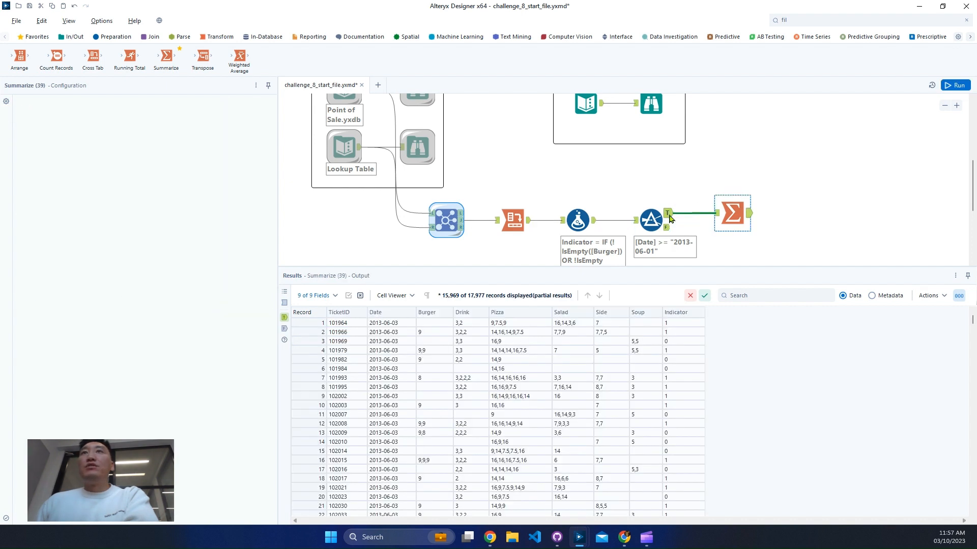
click(750, 215)
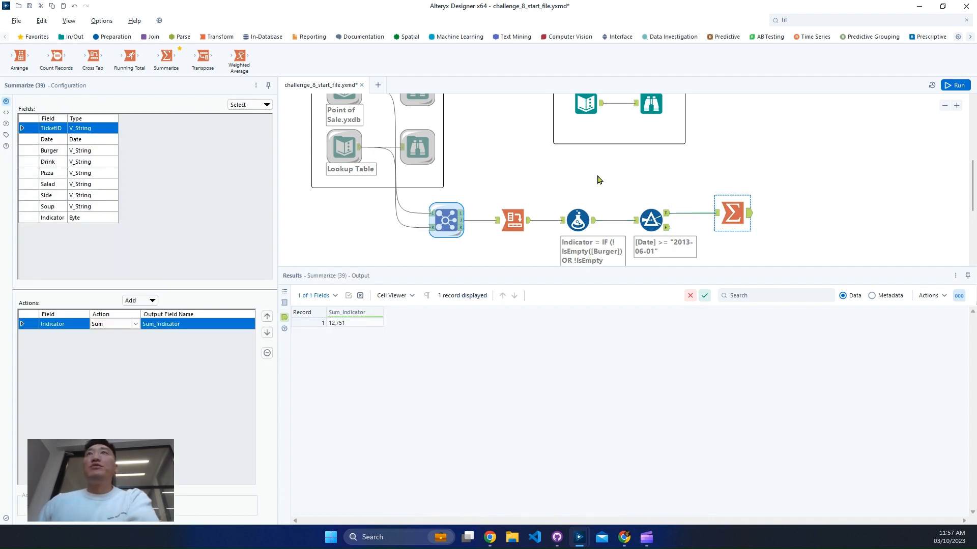
scroll(598, 180, up, 5)
click(653, 248)
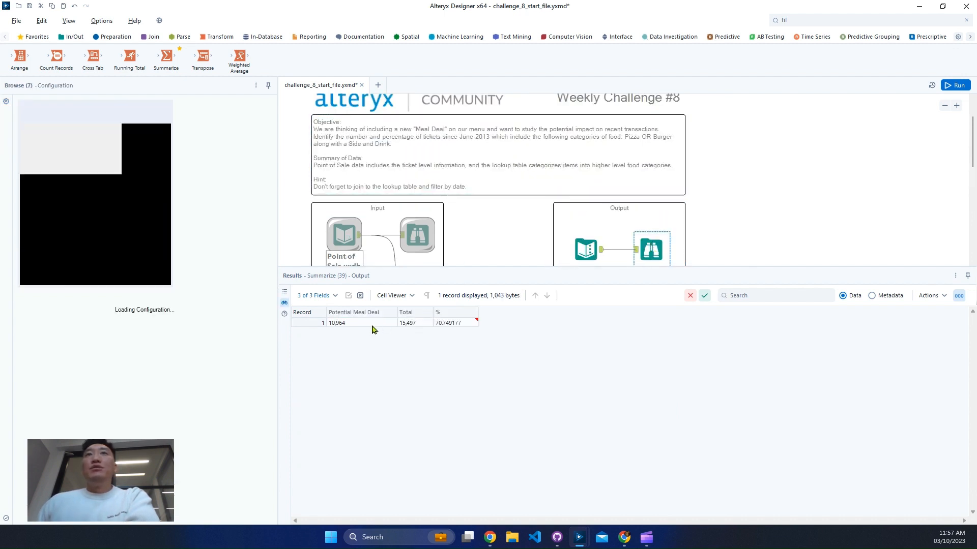
click(406, 326)
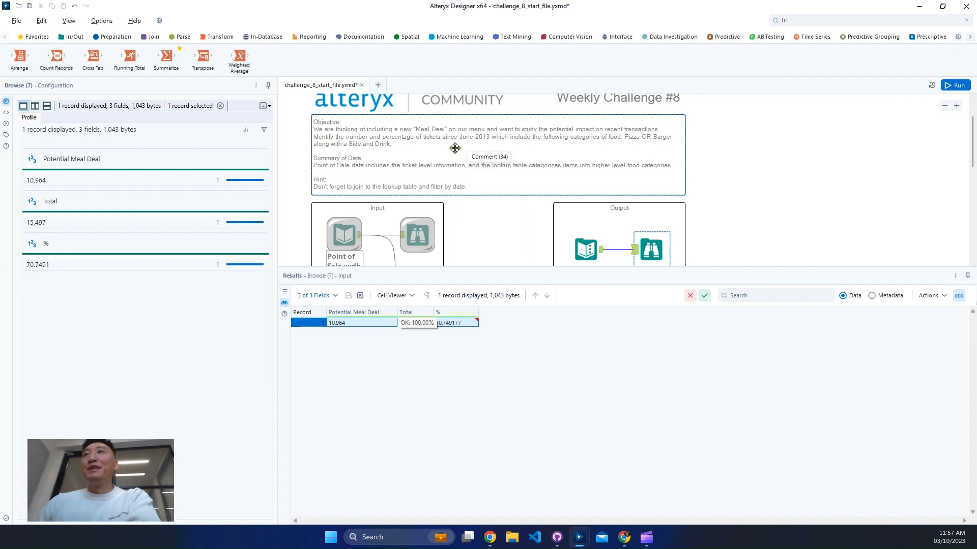
- Set the Filter tool's start date to 2013-07-01 and run the workflow
scroll(609, 181, down, 5)
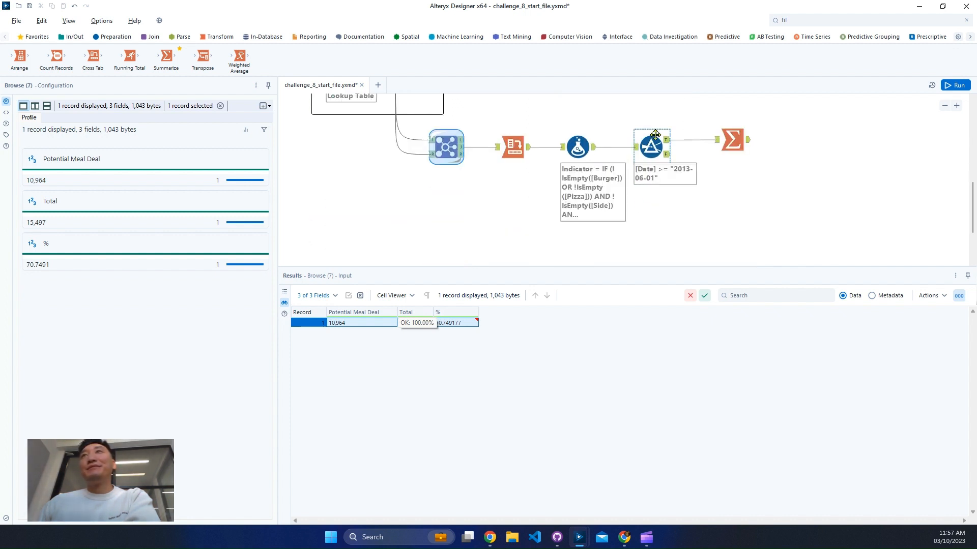
click(656, 135)
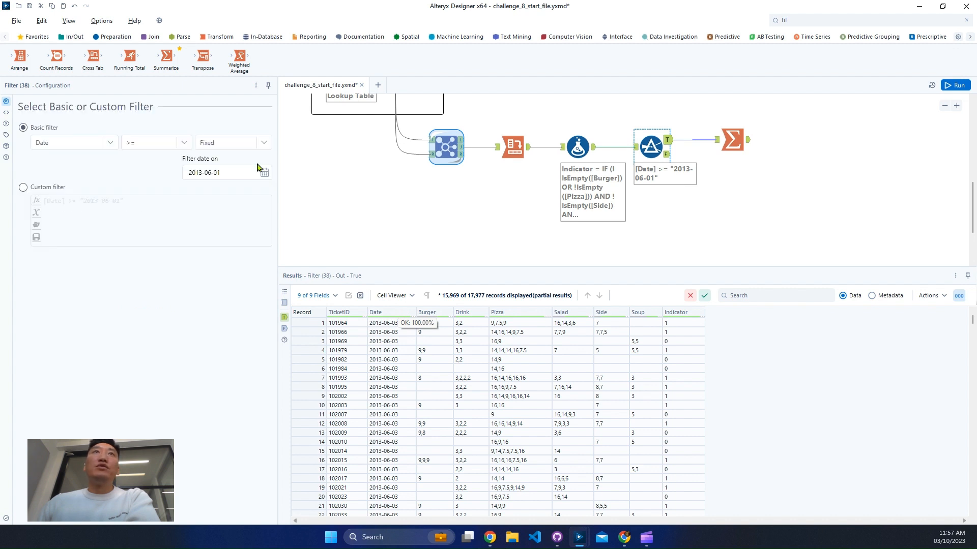
click(263, 172)
click(259, 192)
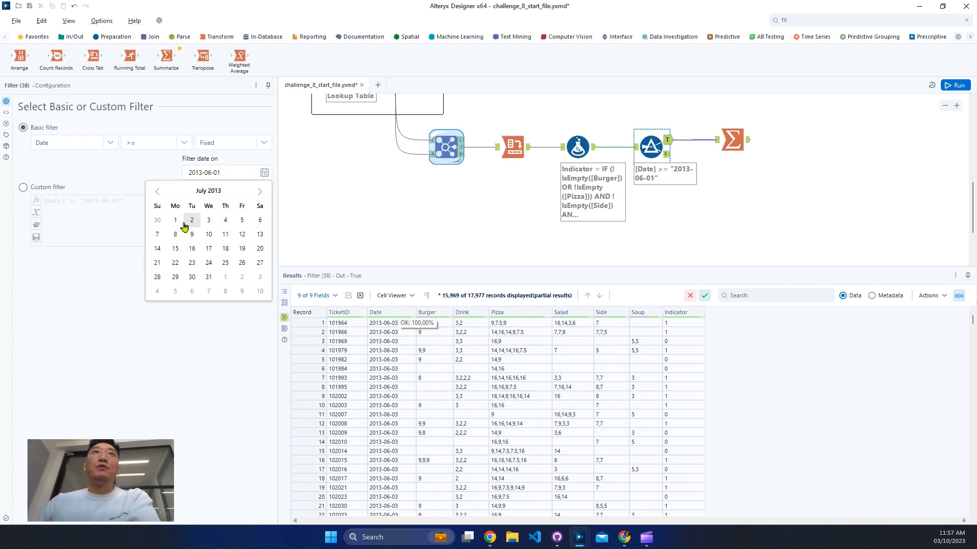
click(175, 220)
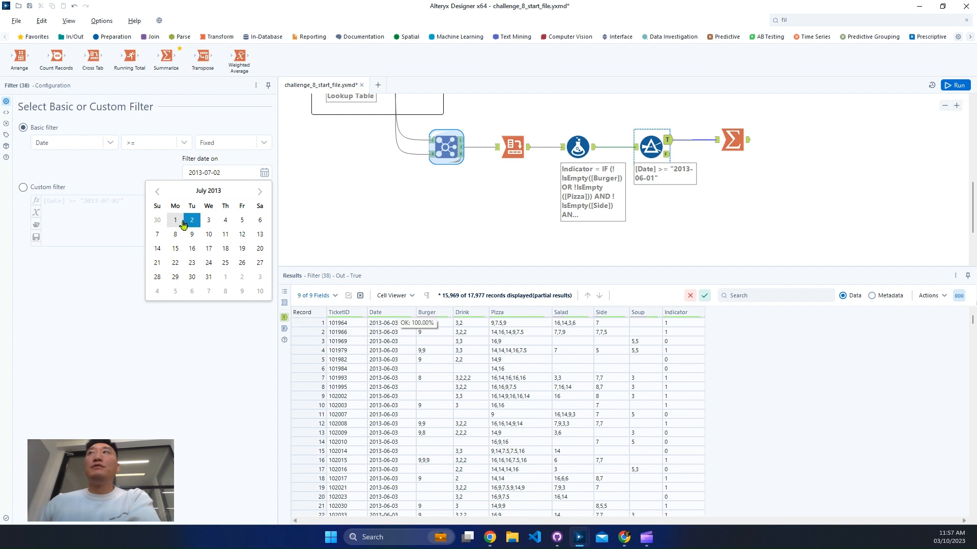
click(956, 86)
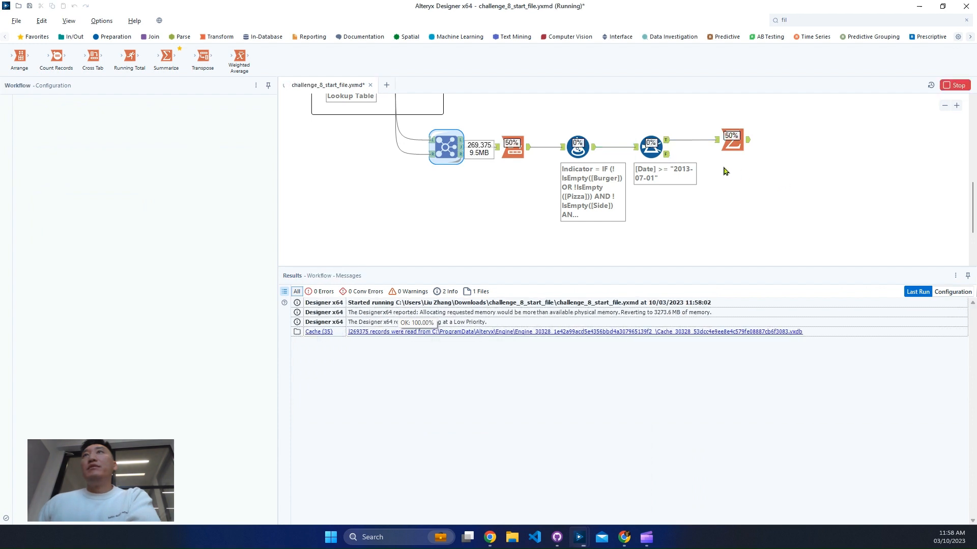
- Check the Filter's True output and the Summarize result against the expected Total and Potential Meal Deal values
click(668, 145)
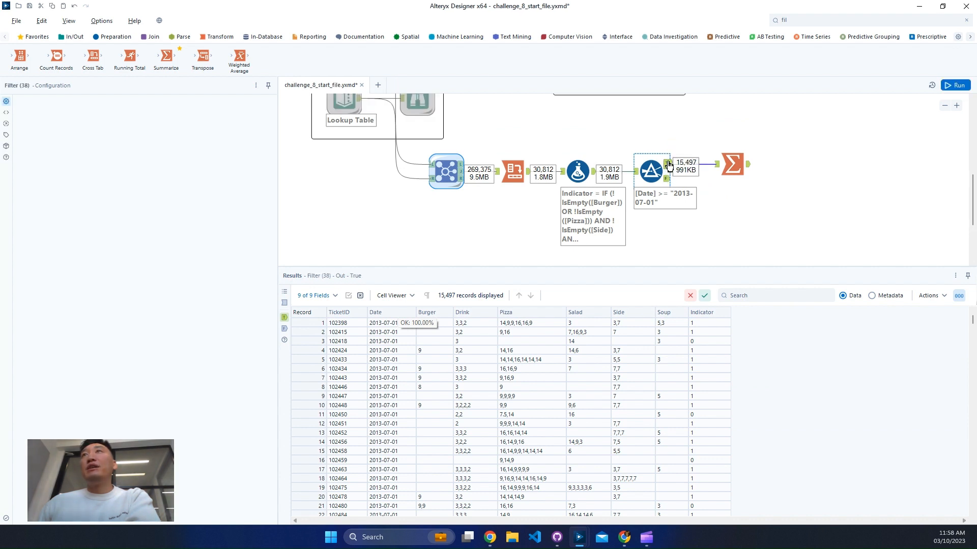
scroll(680, 162, up, 2)
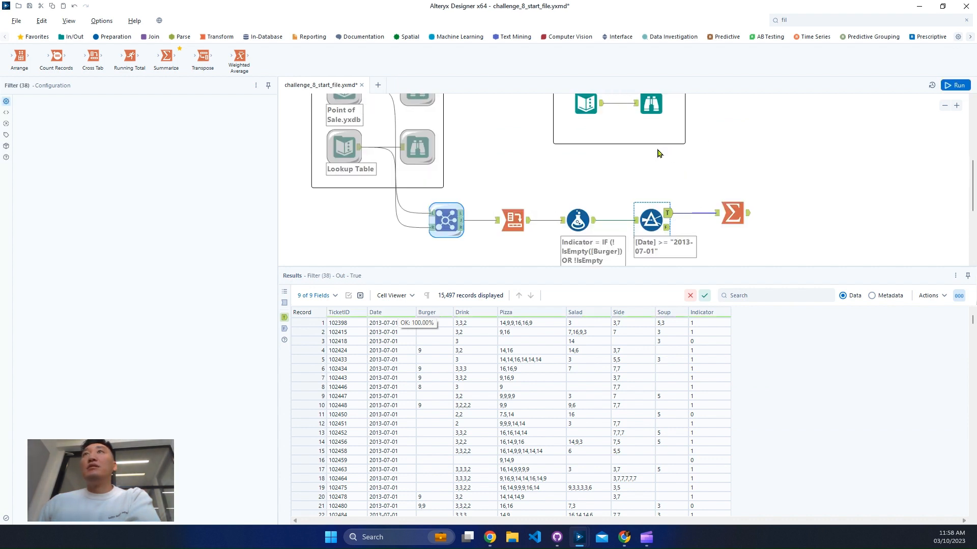
click(654, 116)
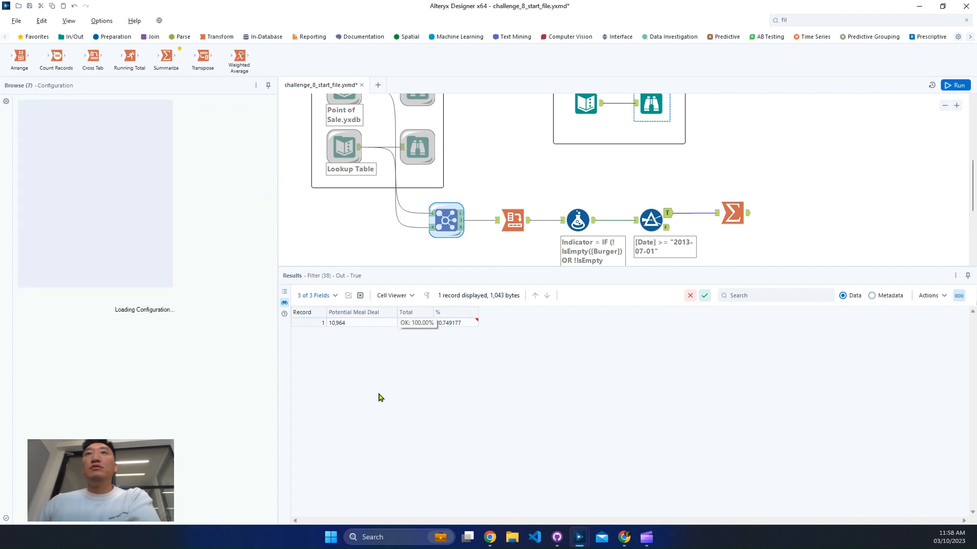
click(415, 323)
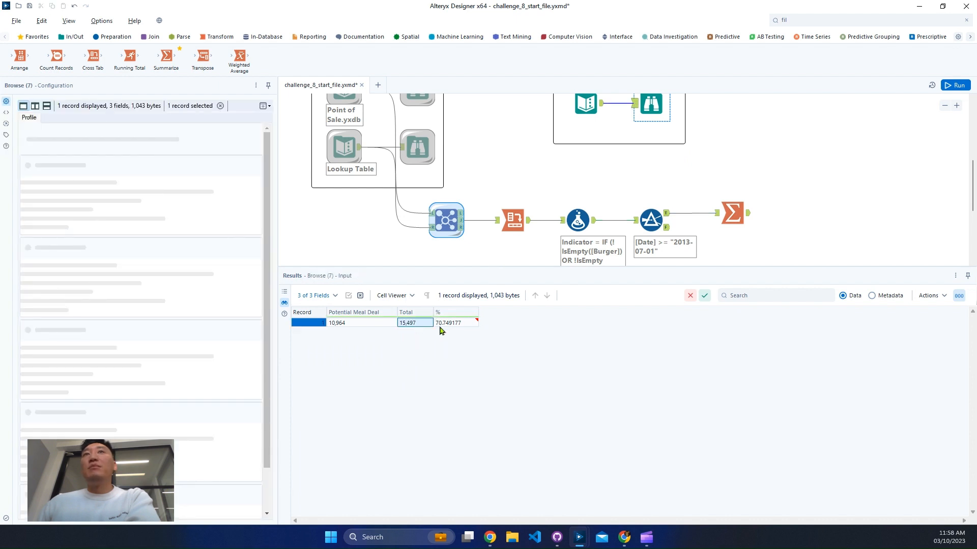
click(362, 325)
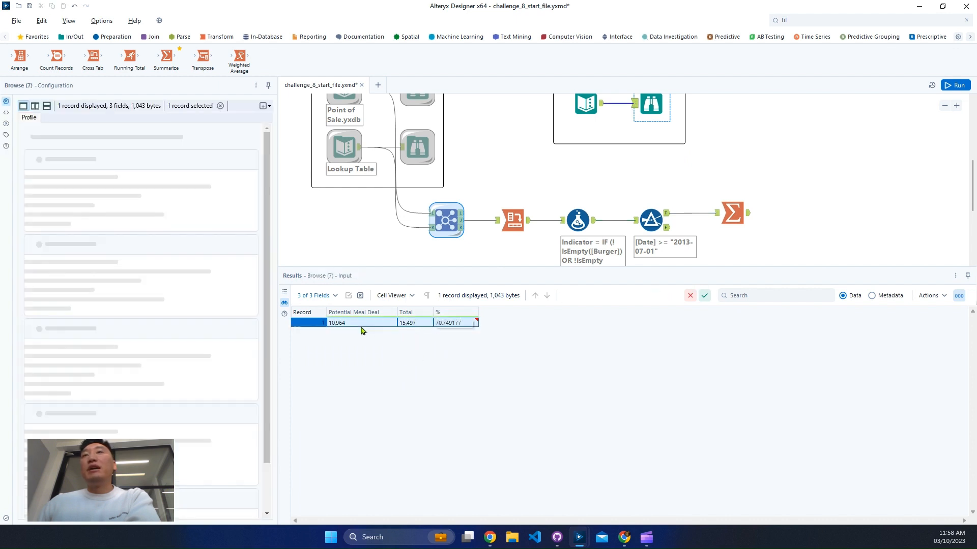
click(749, 222)
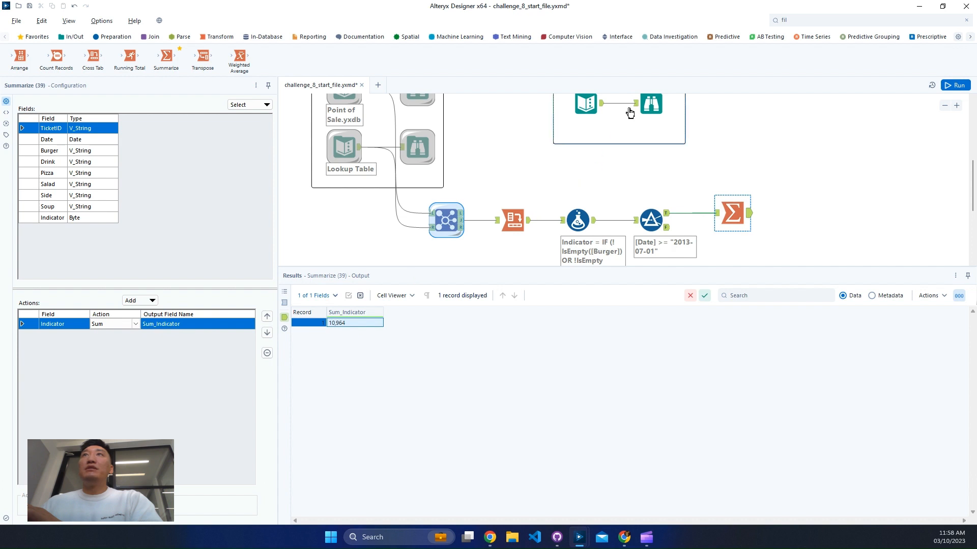
- Rename the Summarize tool's summed Indicator output field to Potential Meal Deal, copying the name from the expected output's Text Input
click(649, 109)
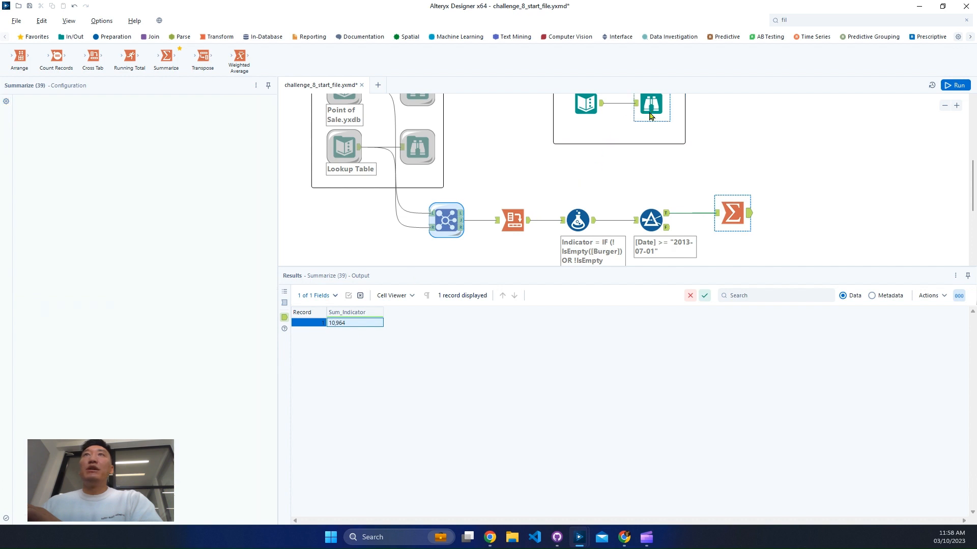
click(584, 112)
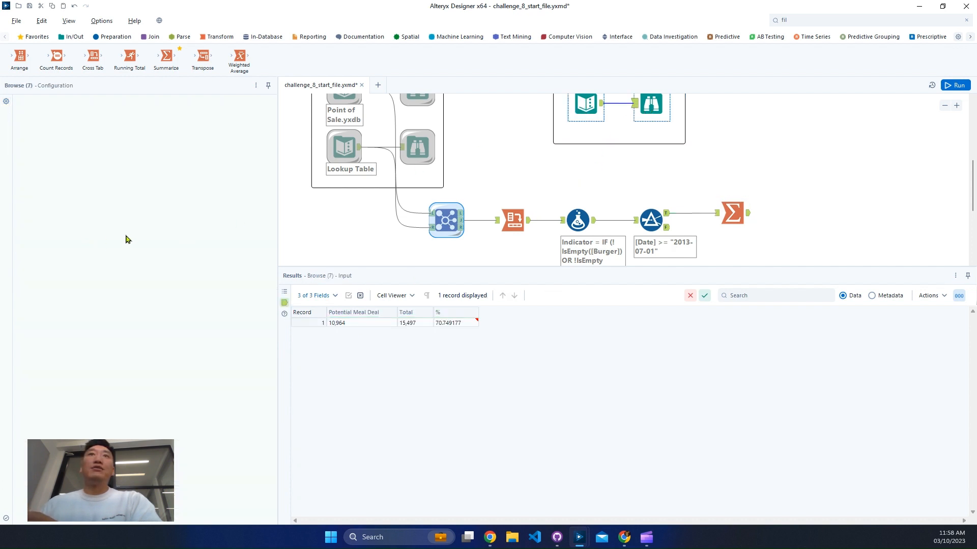
double_click(60, 113)
key(ctrl+c)
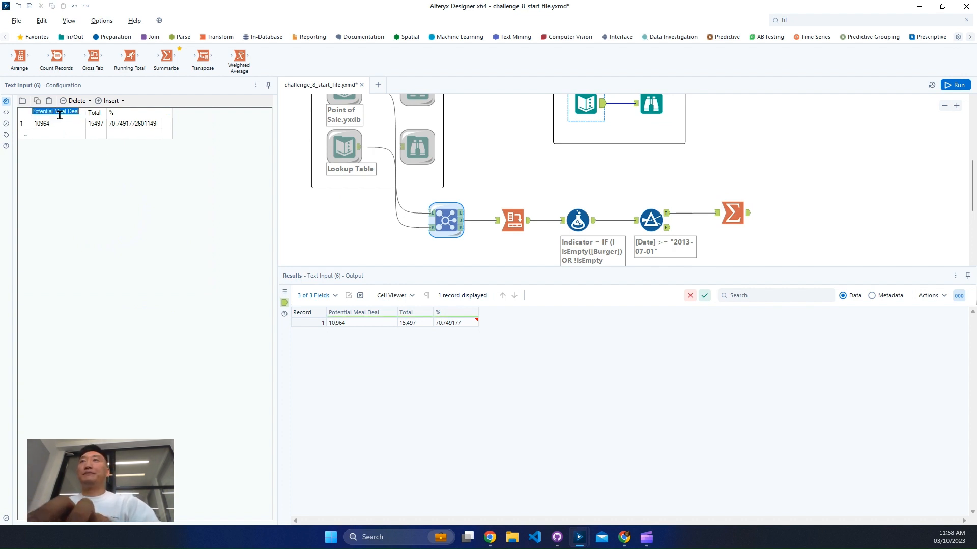
click(732, 213)
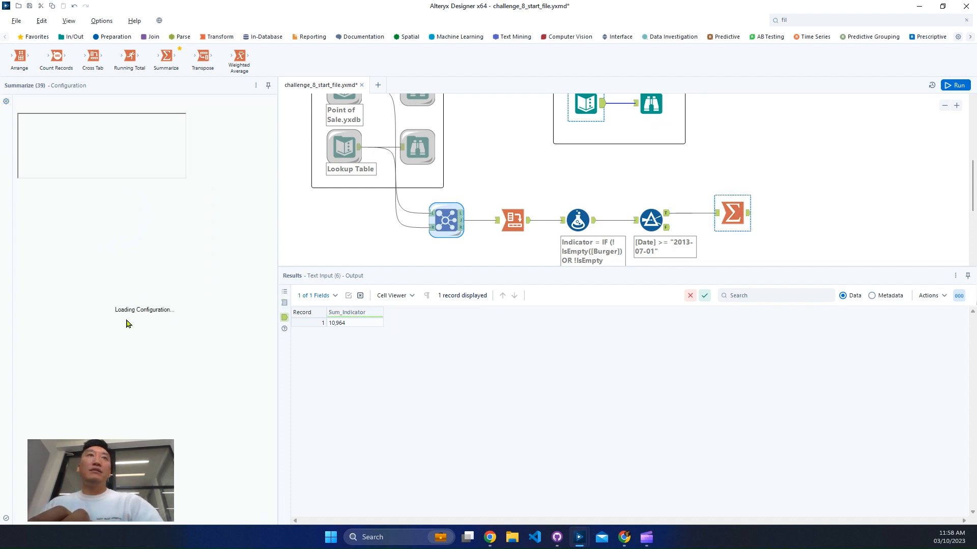
click(179, 324)
click(179, 324)
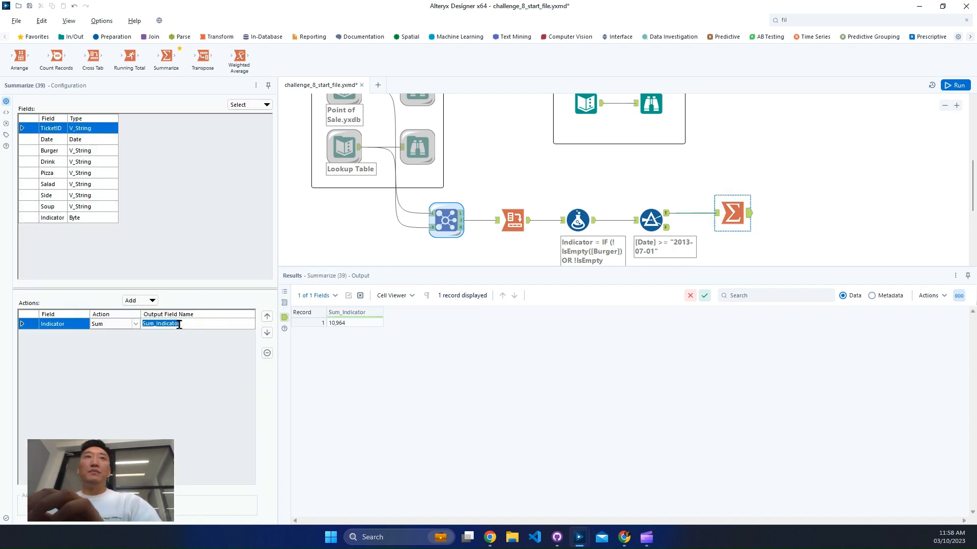
key(ctrl+v)
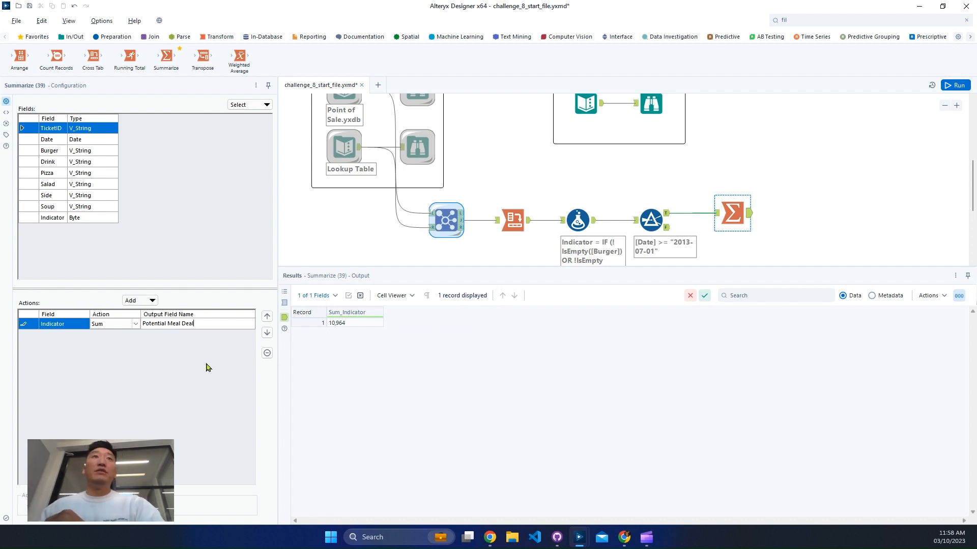
- Add a Count Distinct action on TicketID to the Summarize tool and name its output field Total
click(67, 132)
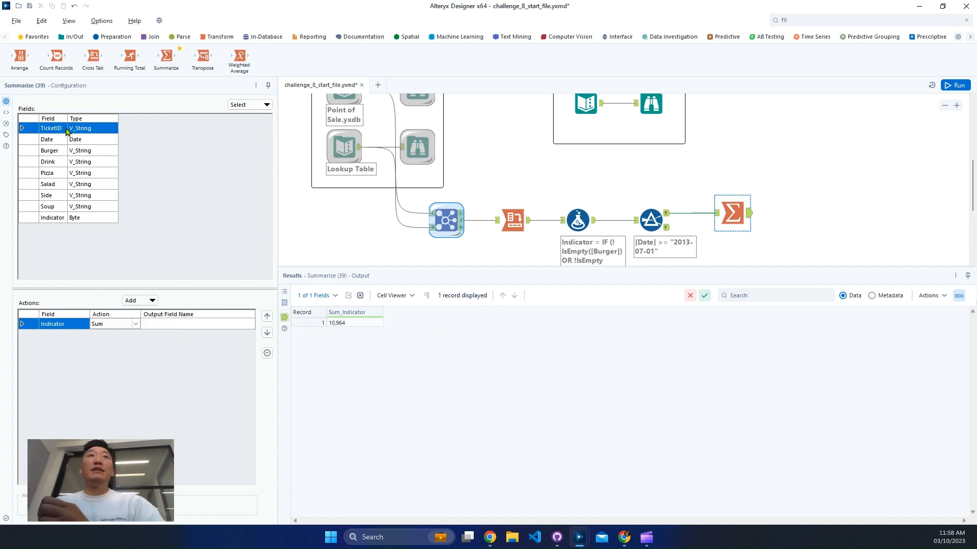
click(142, 300)
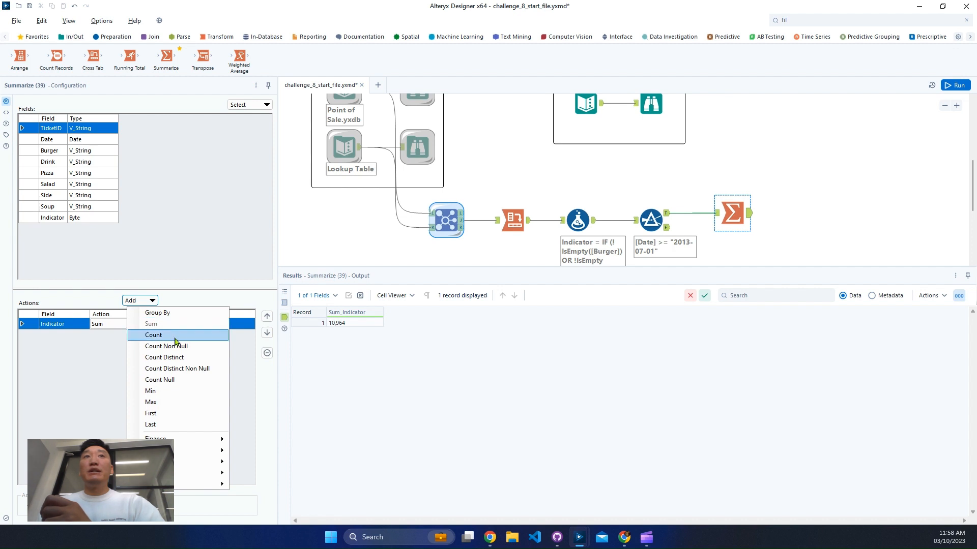
click(207, 376)
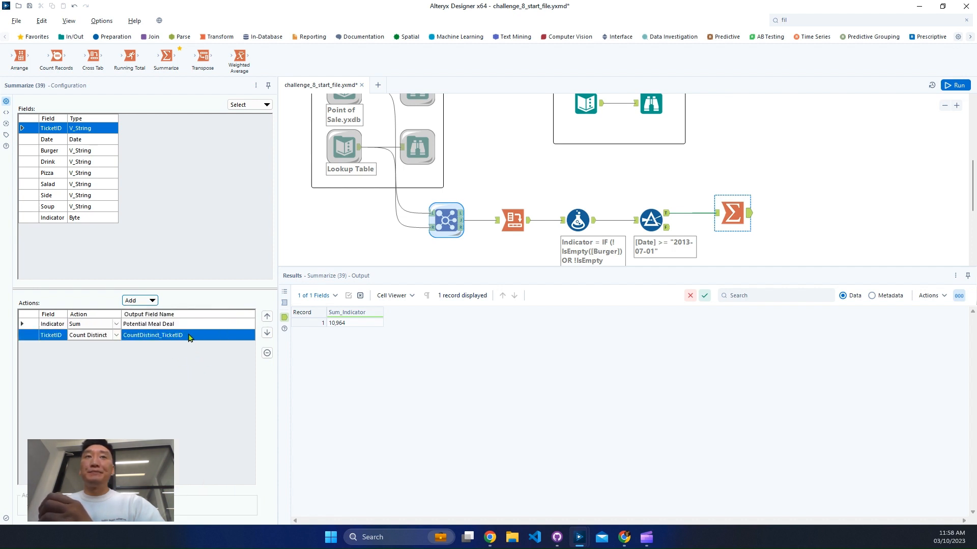
click(206, 335)
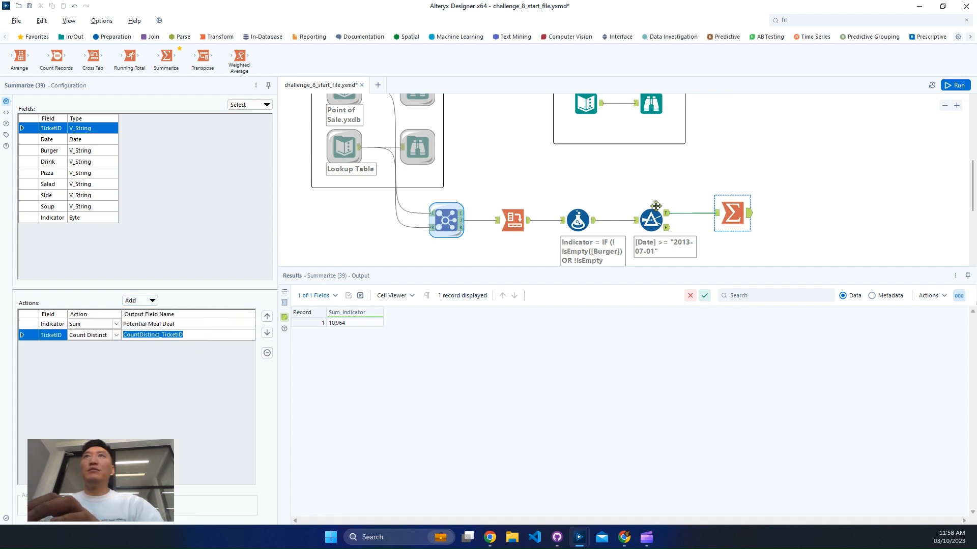
click(585, 106)
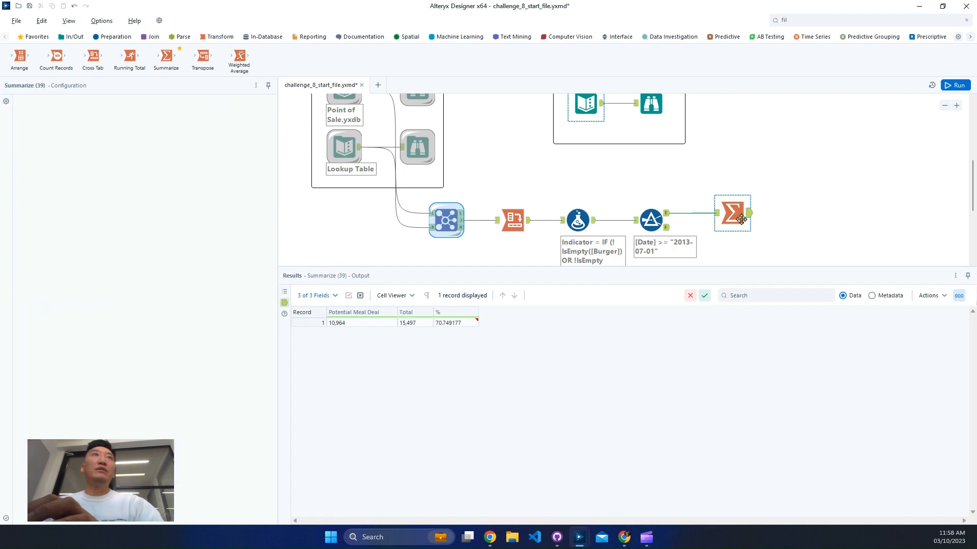
click(742, 219)
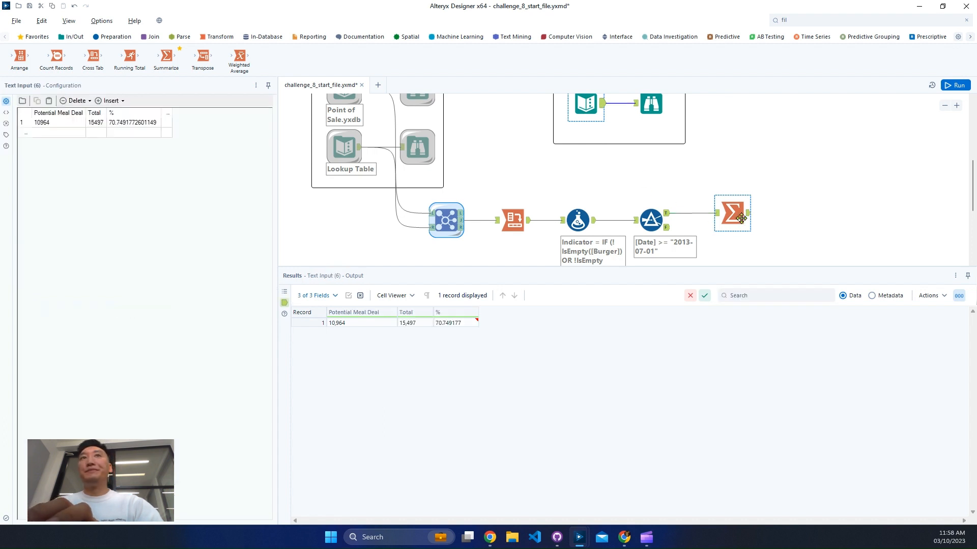
click(172, 338)
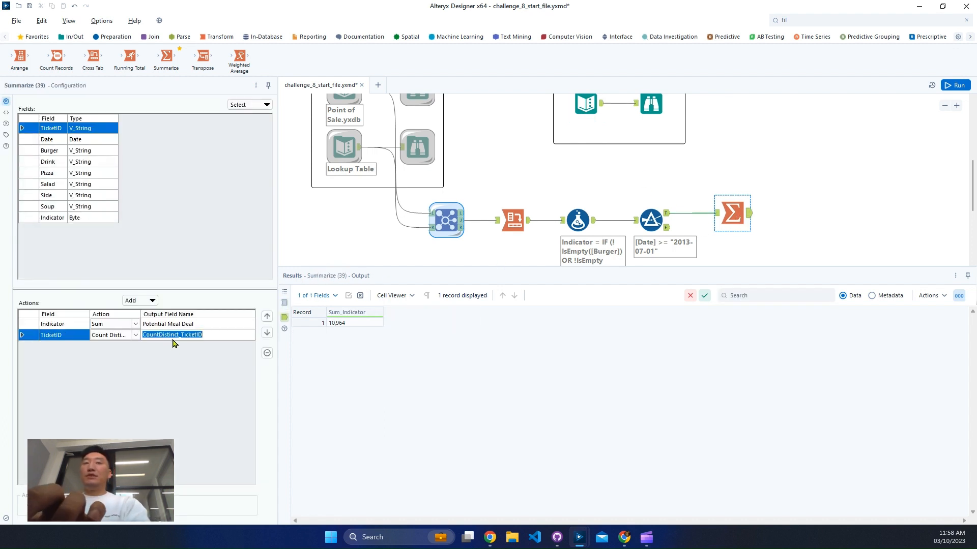
text(Total)
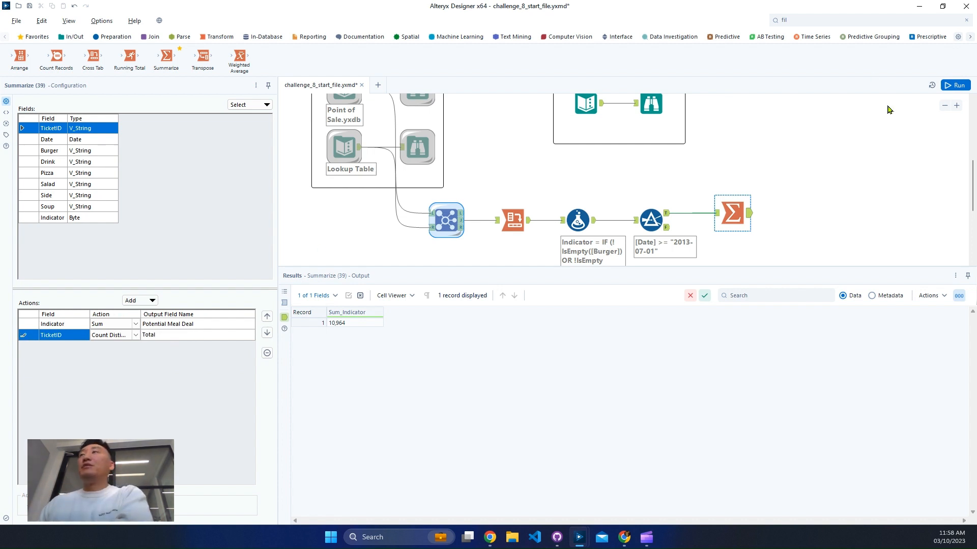
- Run the workflow and inspect the Potential Meal Deal and Total values in the Summarize output
click(958, 84)
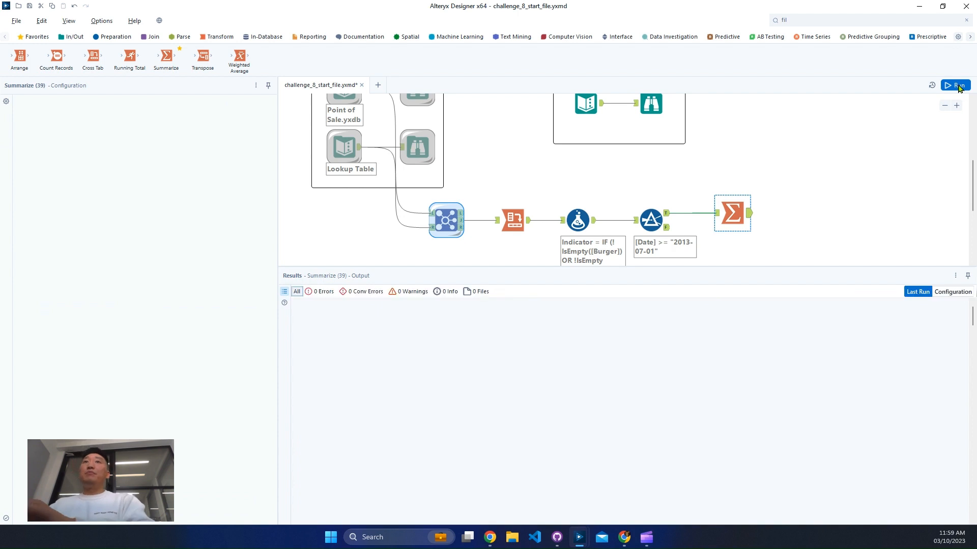
click(957, 86)
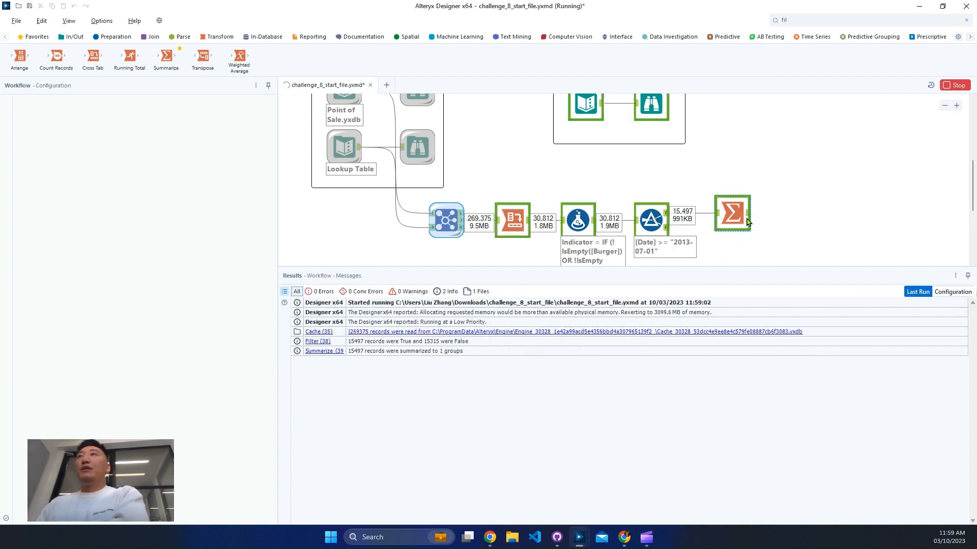
click(747, 218)
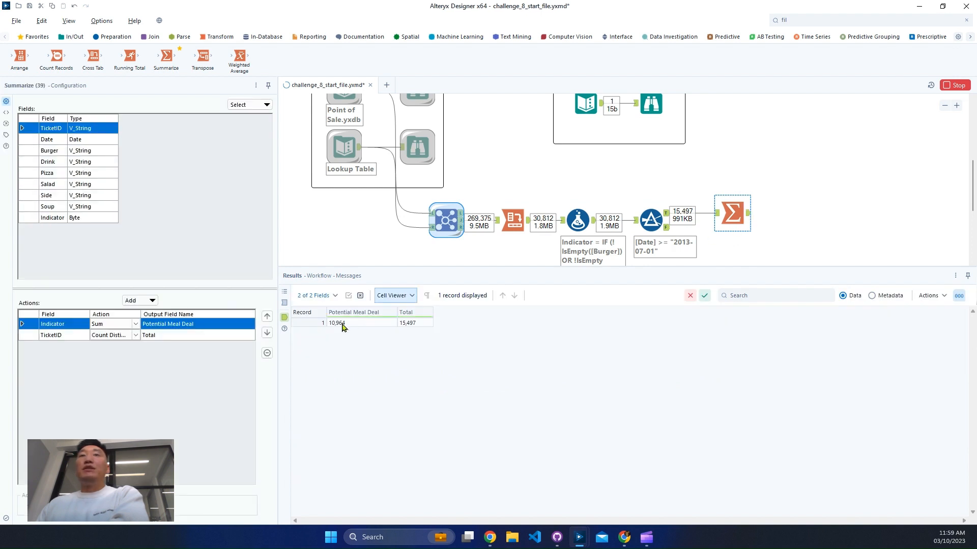
click(333, 323)
click(413, 324)
- Search for the Formula tool and connect it after the Summarize tool
click(894, 15)
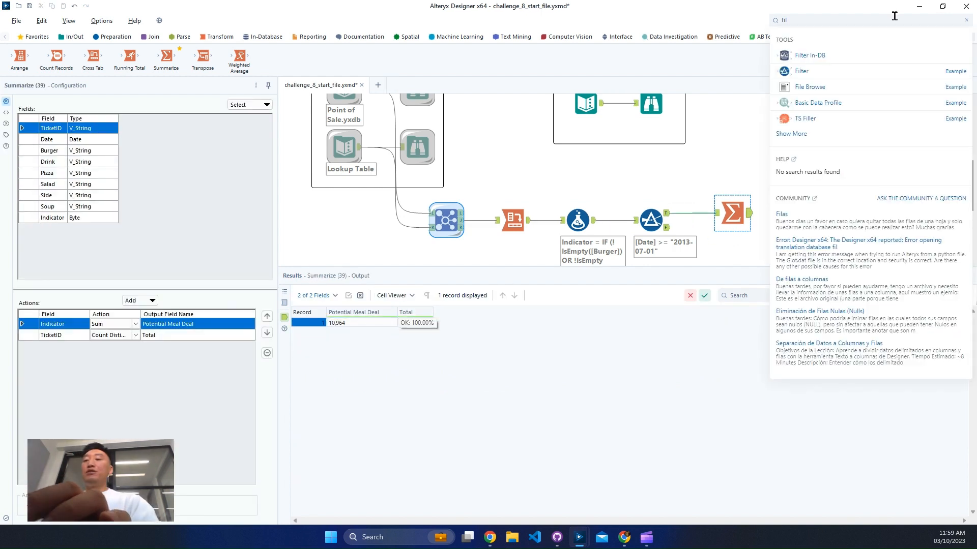
text(for)
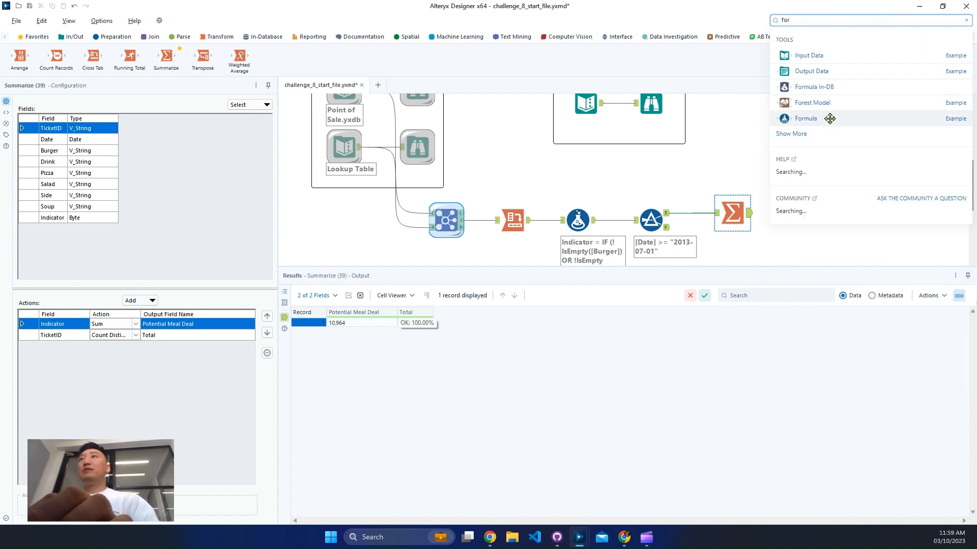
drag(831, 118, 798, 221)
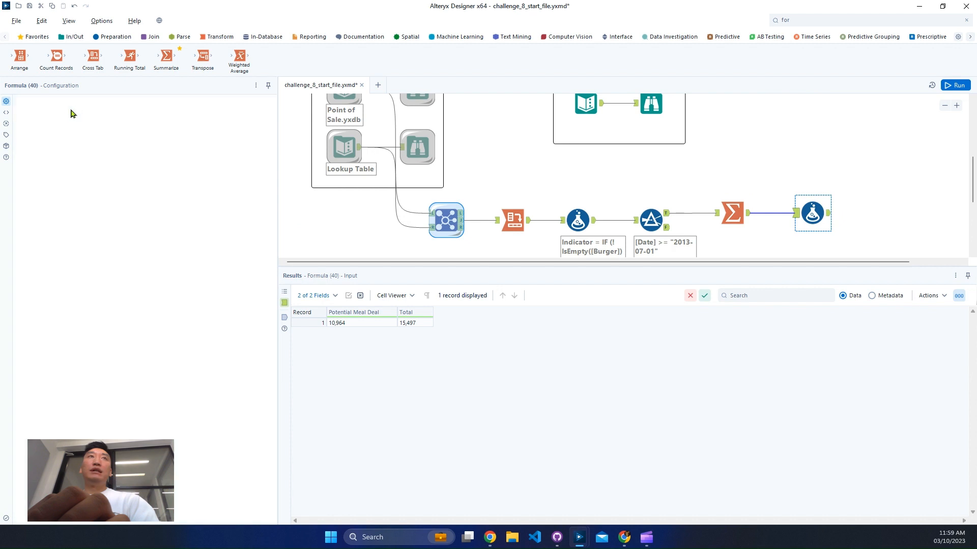
- Add a new output column named % in the Formula tool and set its data type to Double
click(67, 112)
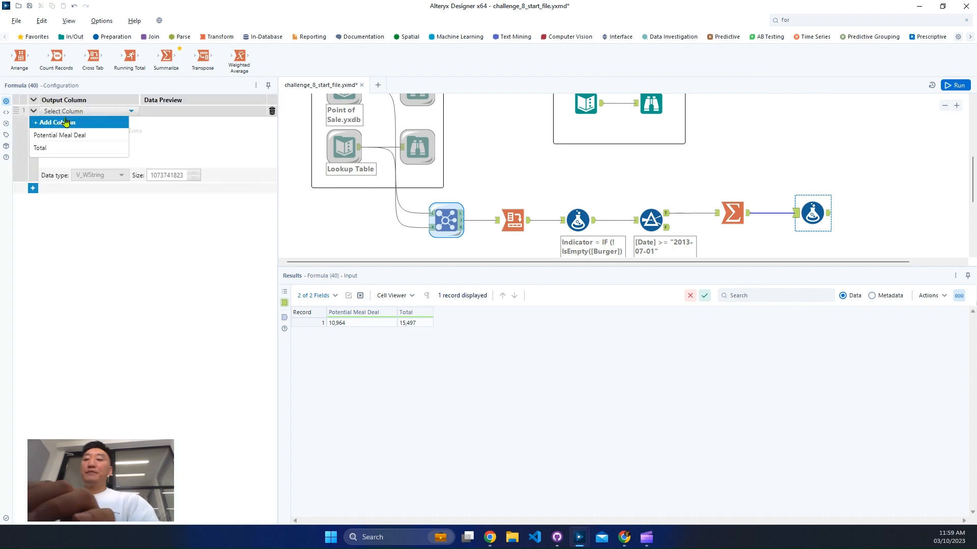
click(71, 122)
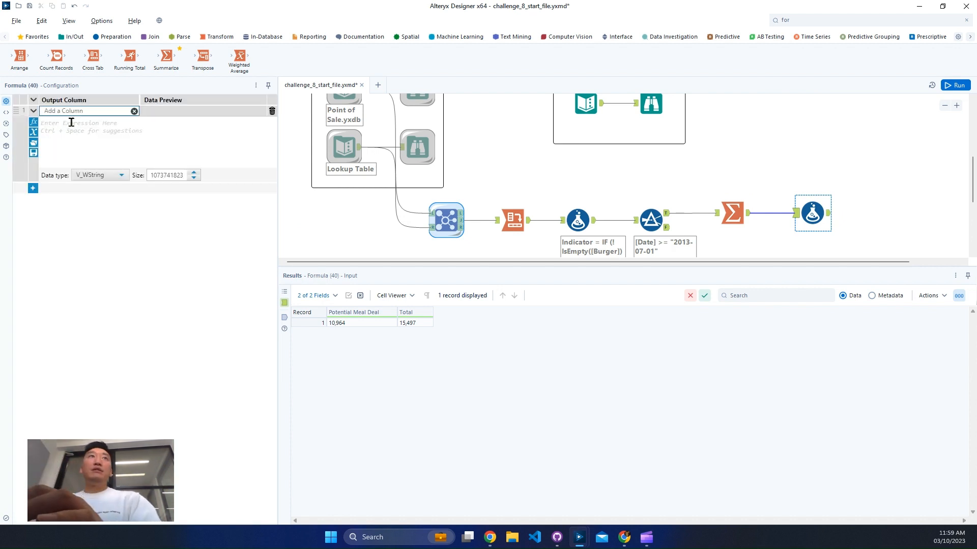
click(102, 175)
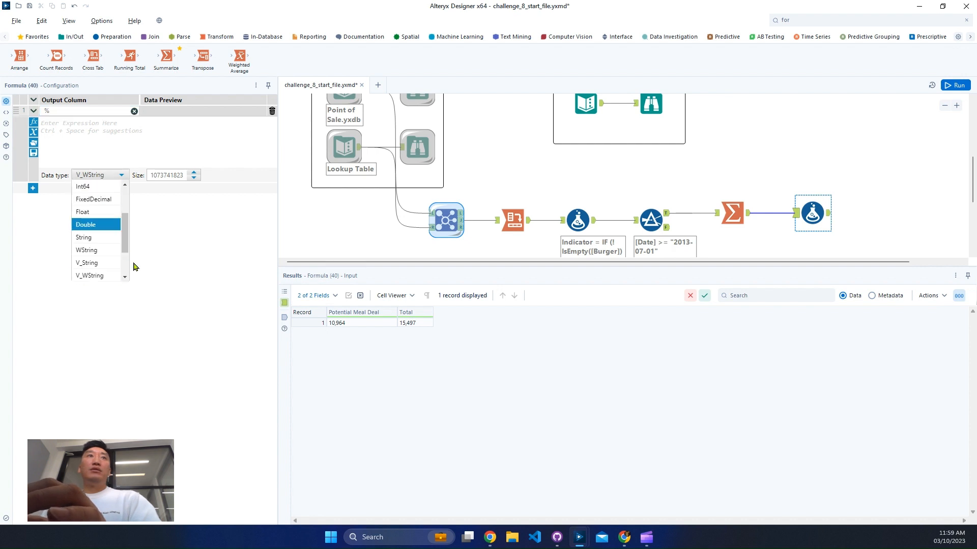
scroll(96, 257, up, 2)
scroll(94, 261, down, 2)
click(92, 199)
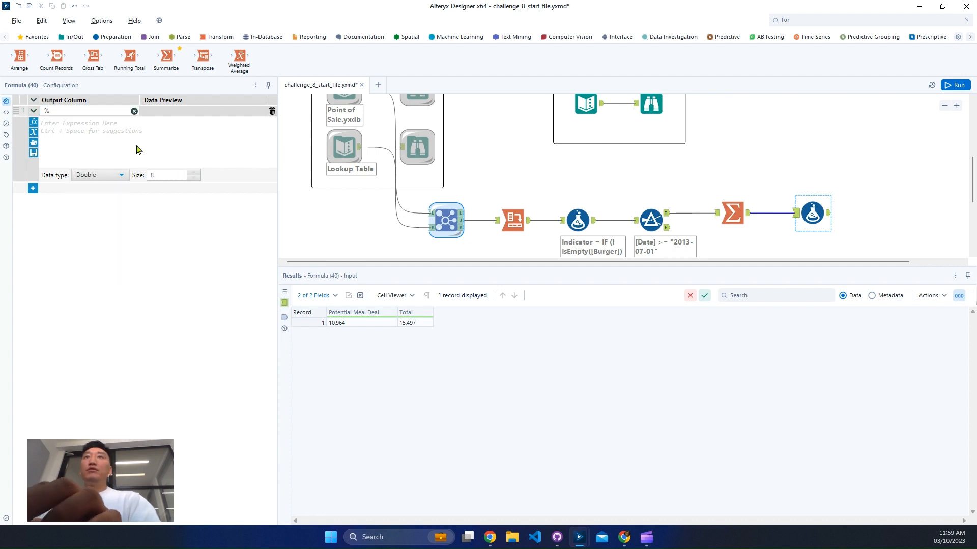
- Enter the expression [Potential Meal Deal]/[Total] for the % column
click(137, 148)
text([Potential Meal Deal])
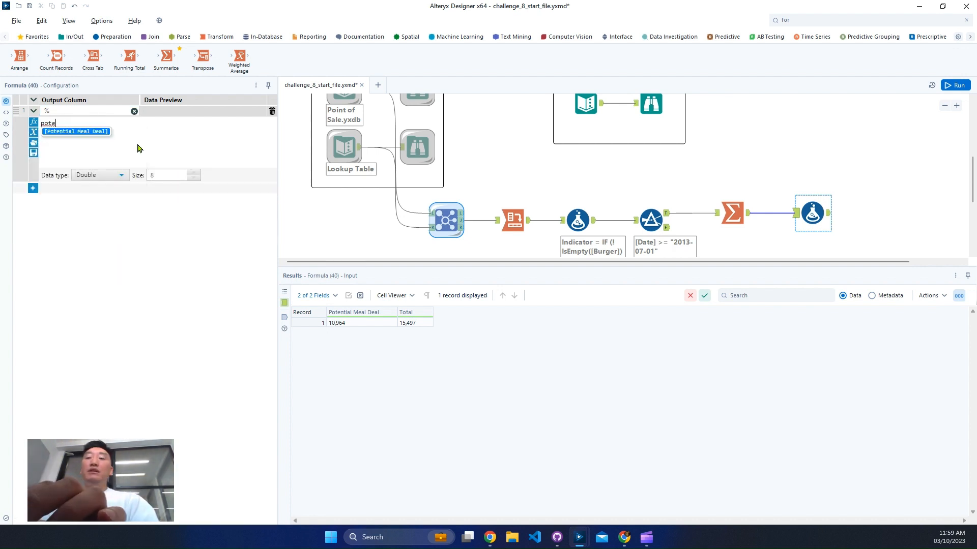
key(Return)
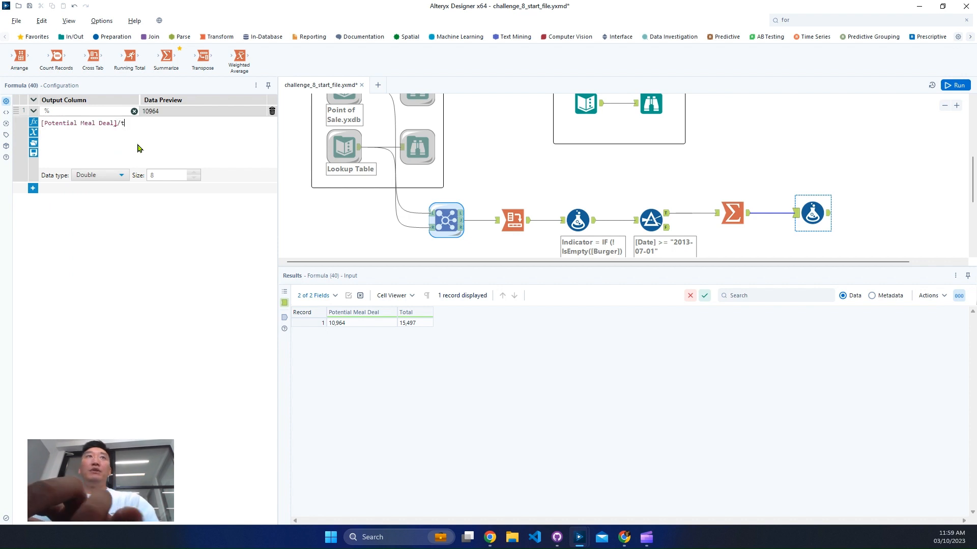
text(/t)
key(Return)
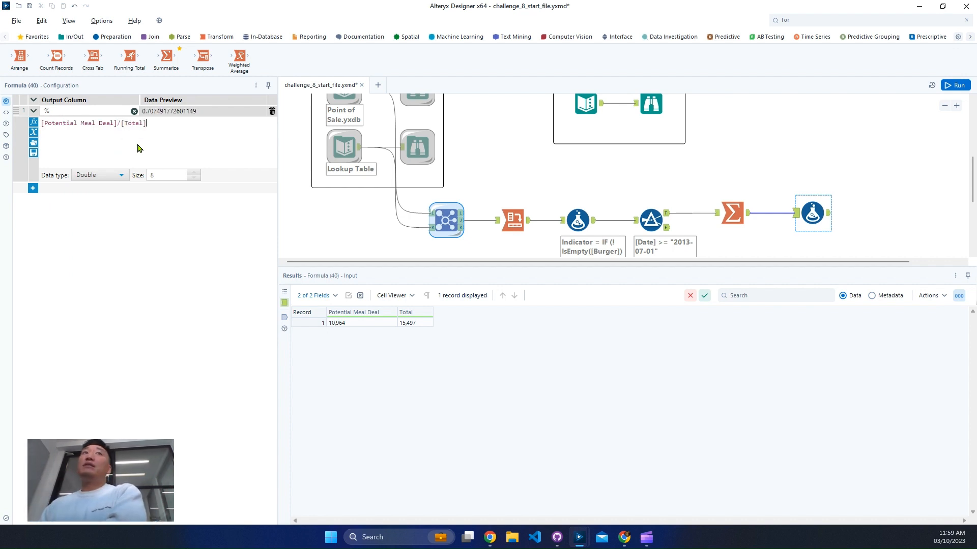
- Check the expected output's % format and append *100 to the Formula tool's % expression
click(664, 108)
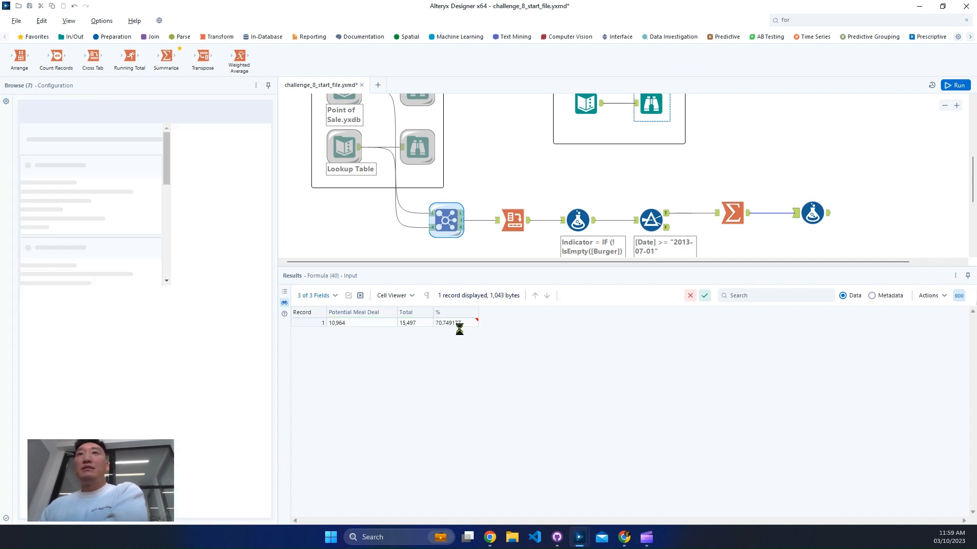
click(812, 218)
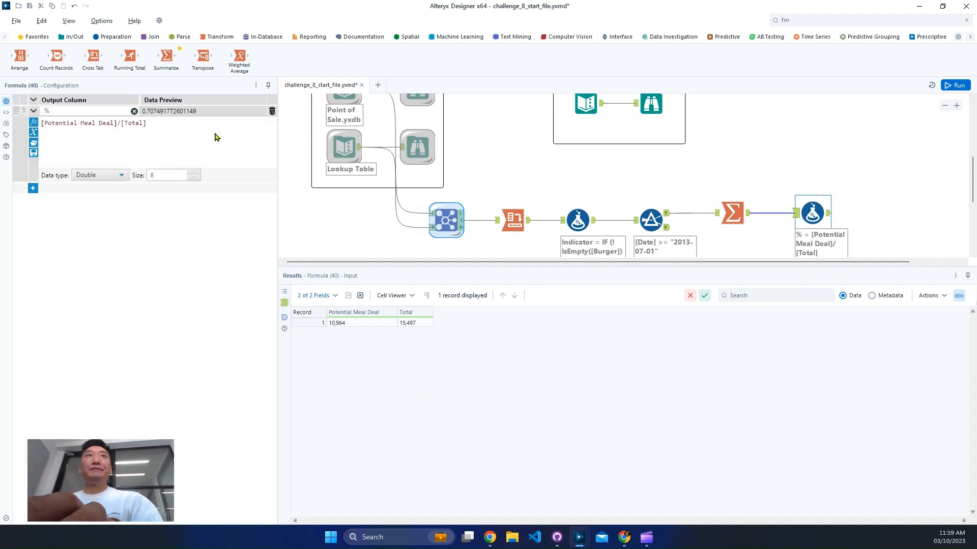
click(206, 135)
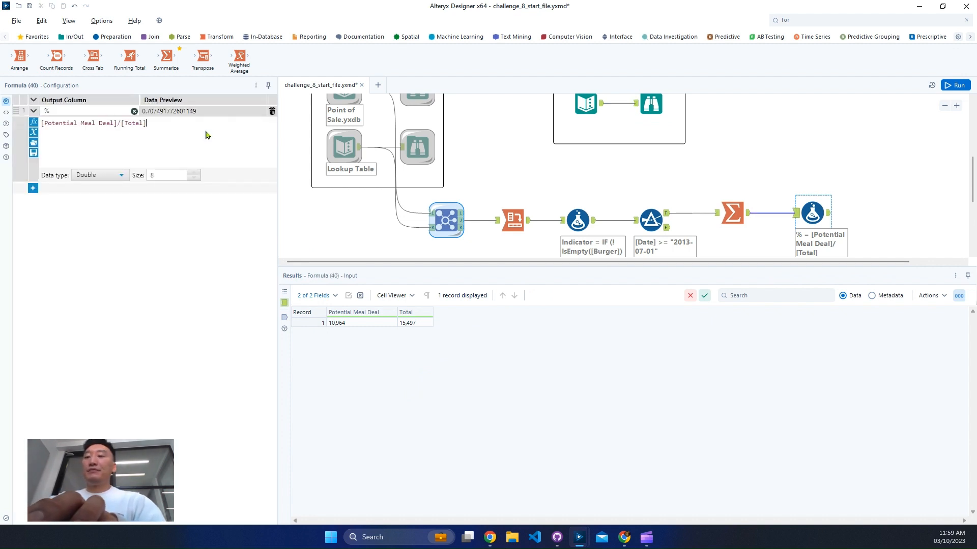
text(*100)
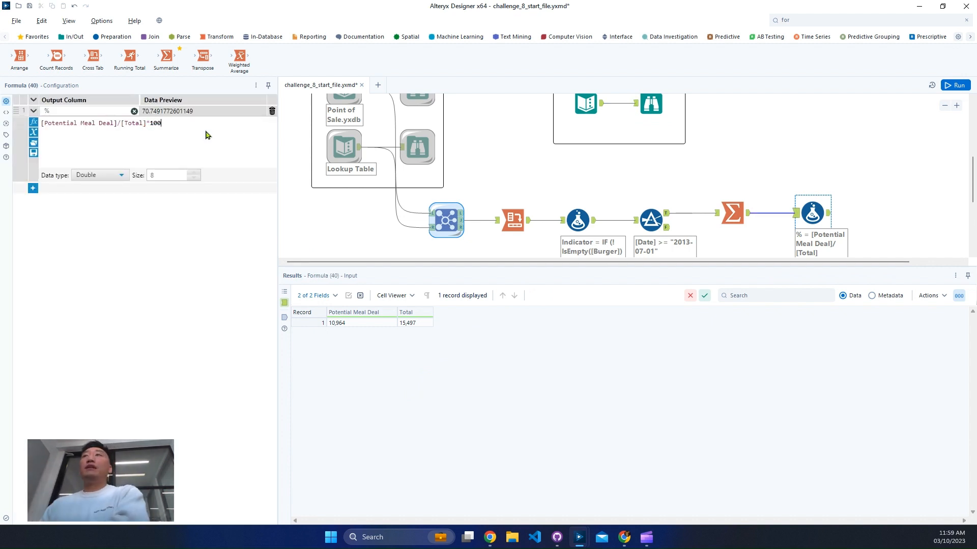
- Run the workflow, enlarge the canvas area above the results, and display the Formula tool's output
click(822, 168)
key(ctrl+r)
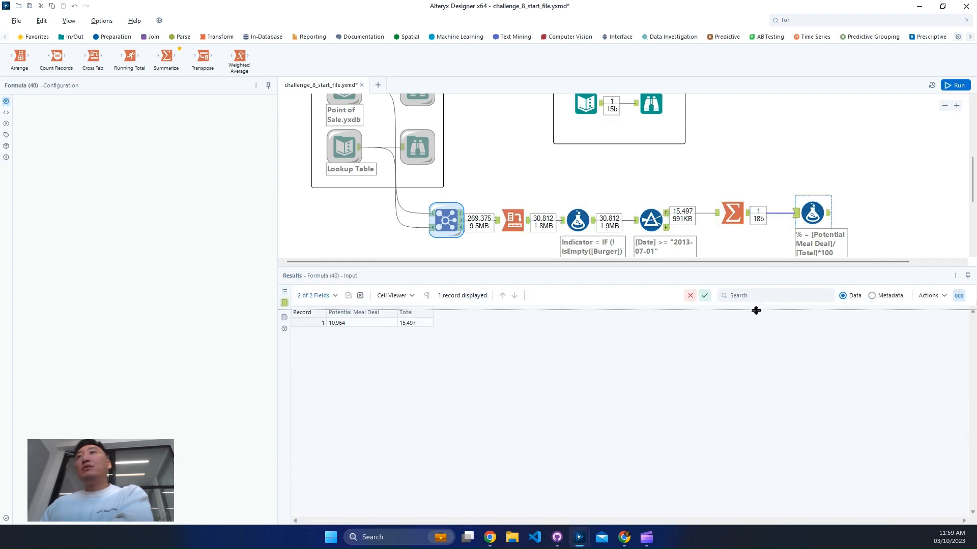
drag(756, 310, 753, 310)
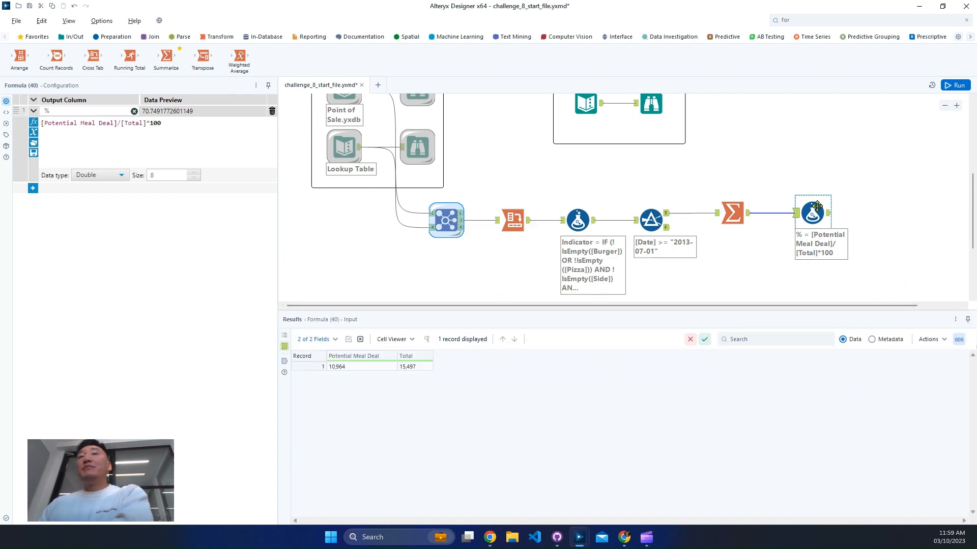
click(827, 217)
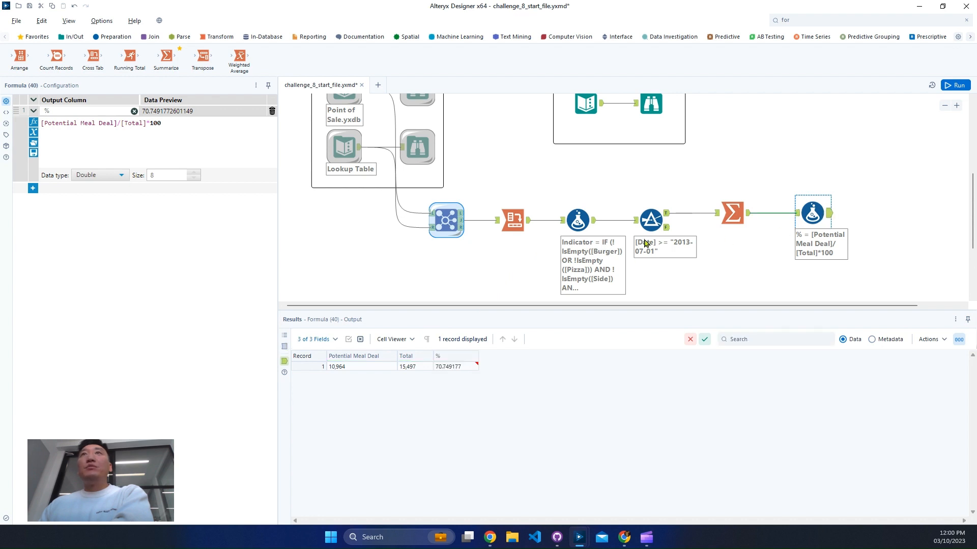
- Reread the challenge objective, highlighting the Pizza OR Burger along with a Side and Drink condition, and return to the finished workflow
scroll(647, 221, up, 5)
scroll(645, 218, up, 2)
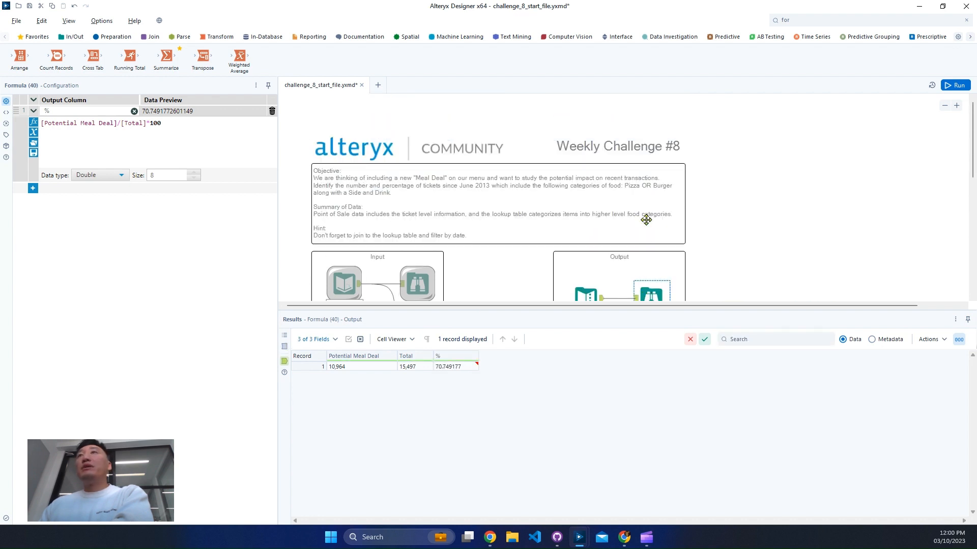
click(627, 188)
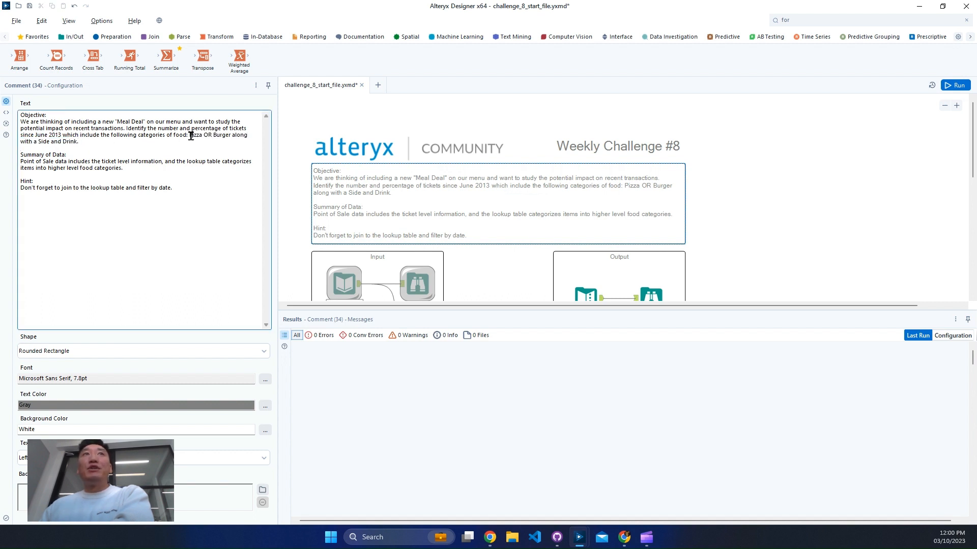
mouse_move(191, 134)
mouse_down()
mouse_move(192, 150)
mouse_move(192, 140)
mouse_up()
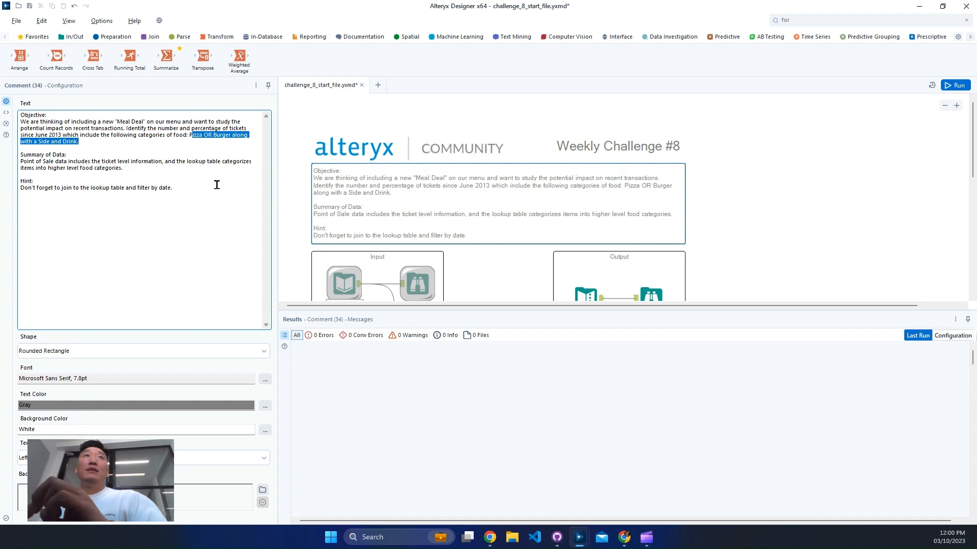
scroll(824, 277, down, 5)
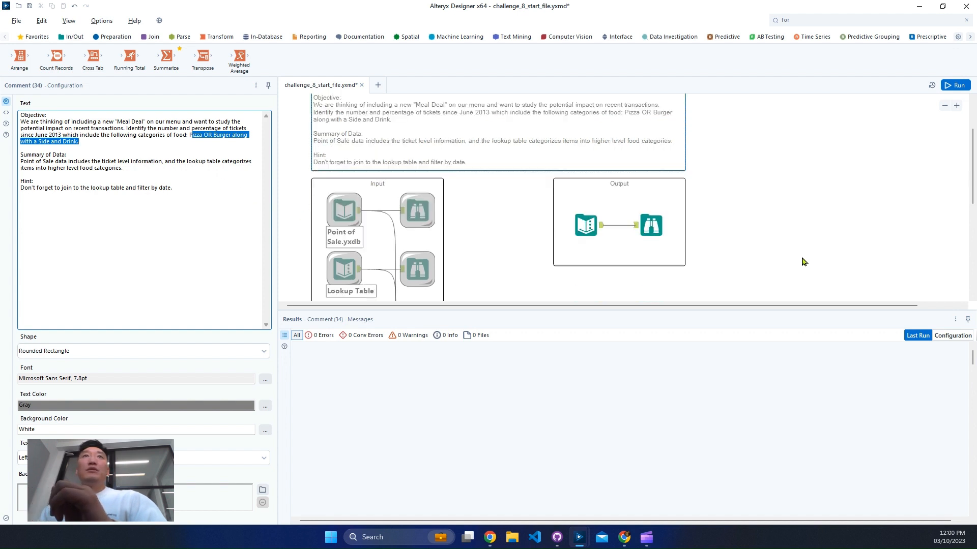
scroll(743, 288, down, 3)
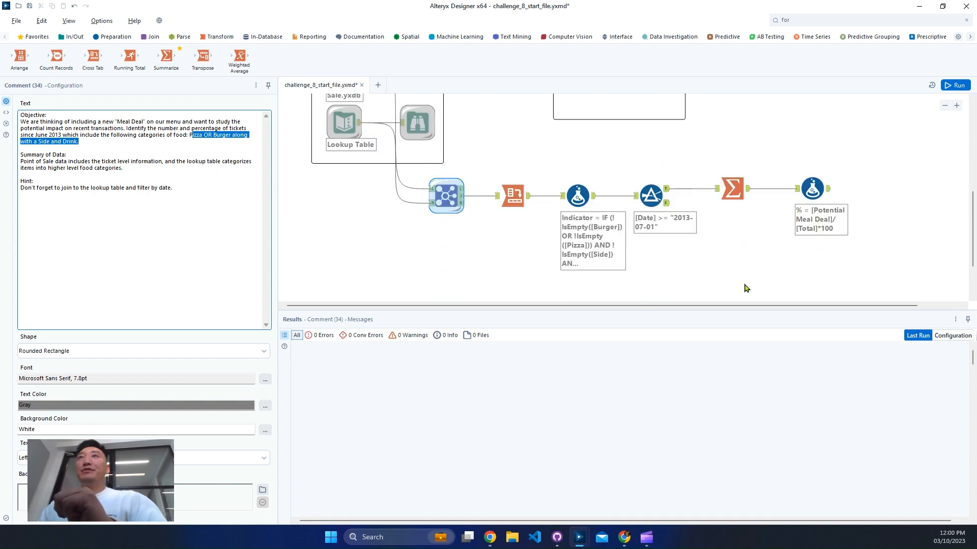